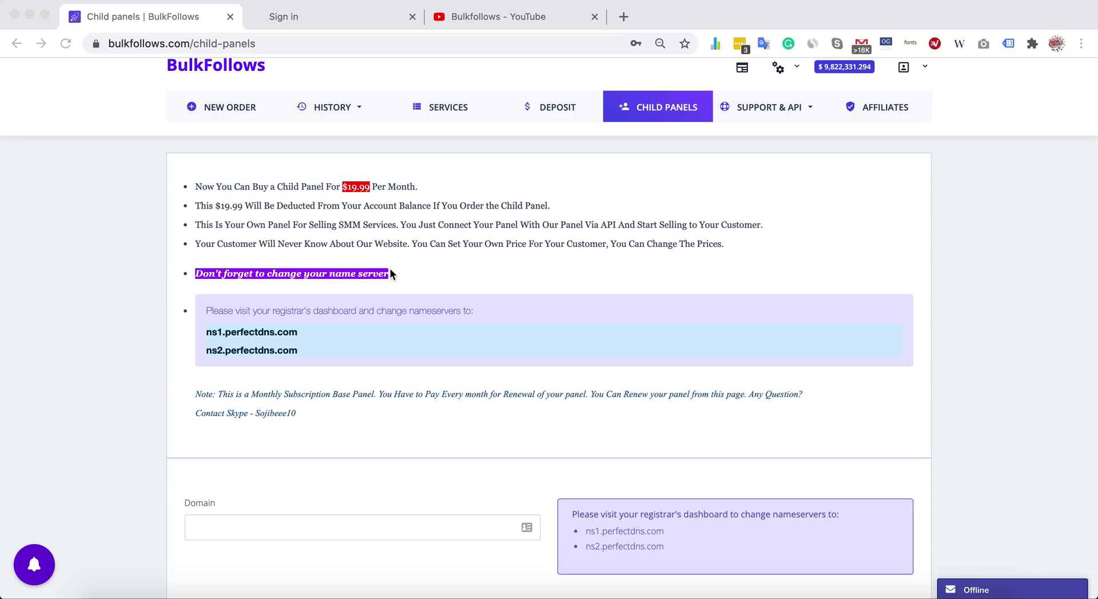
Examine the child panel order form and its nameserver instructions, including the available currencies
scroll(389, 362, down, 3)
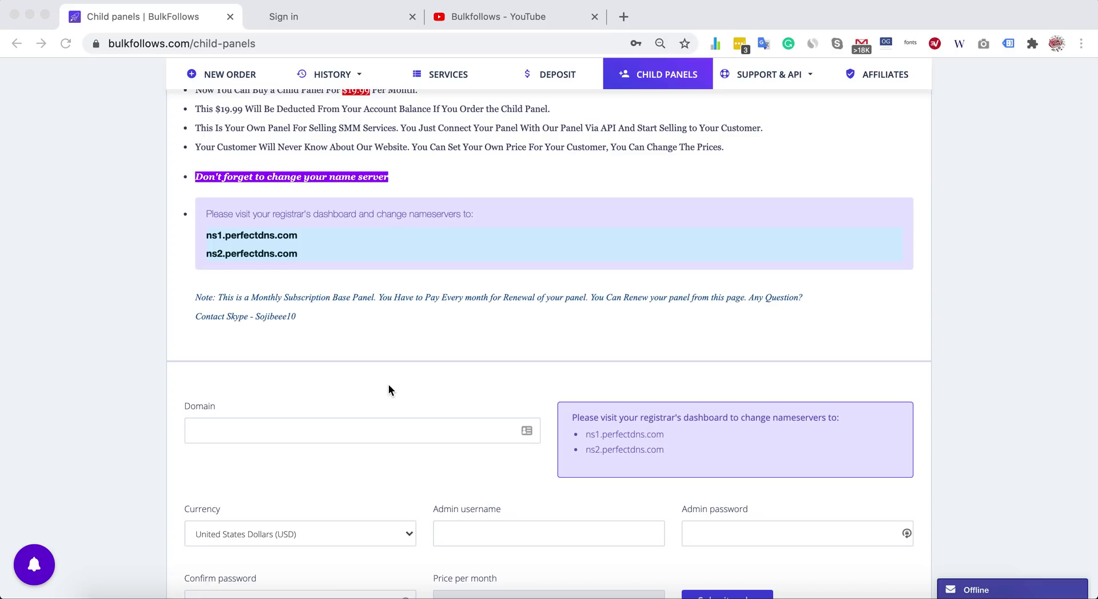
scroll(362, 423, down, 4)
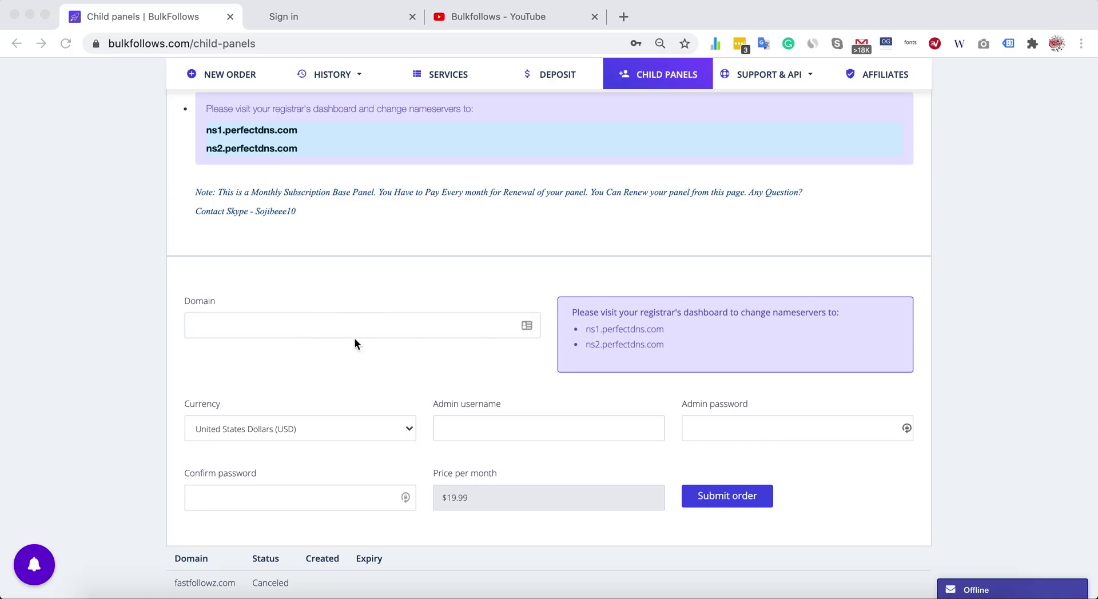
click(331, 374)
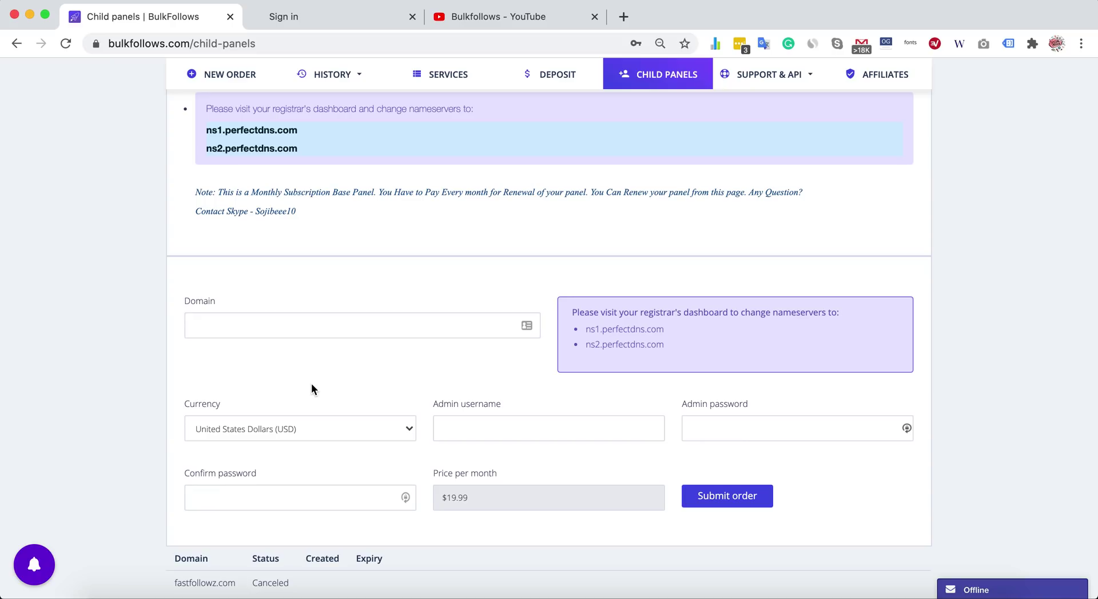
click(311, 432)
scroll(313, 462, down, 5)
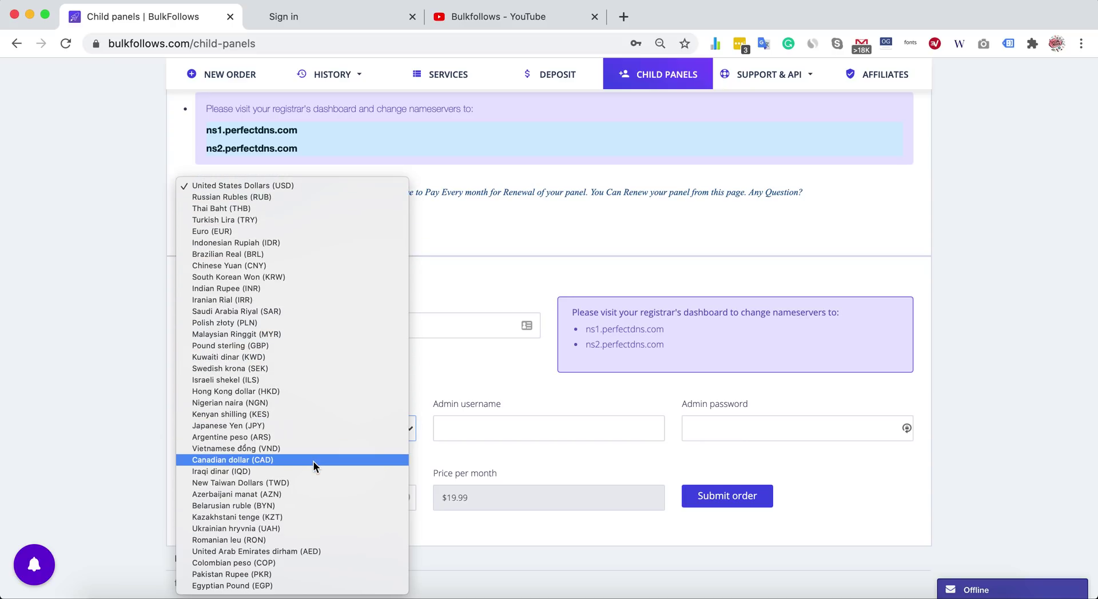
click(586, 238)
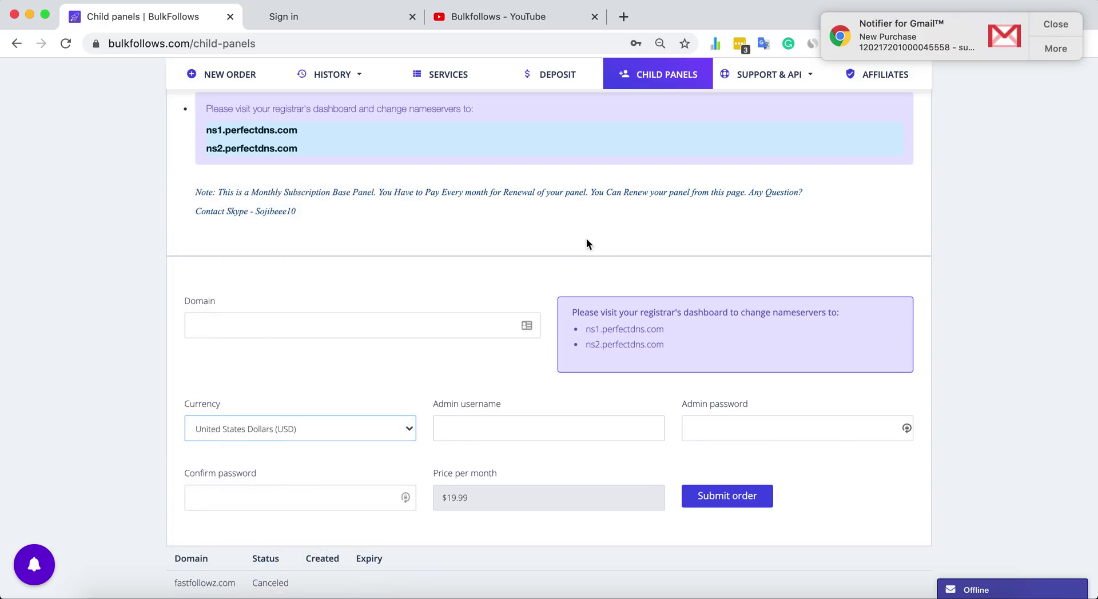
click(1054, 25)
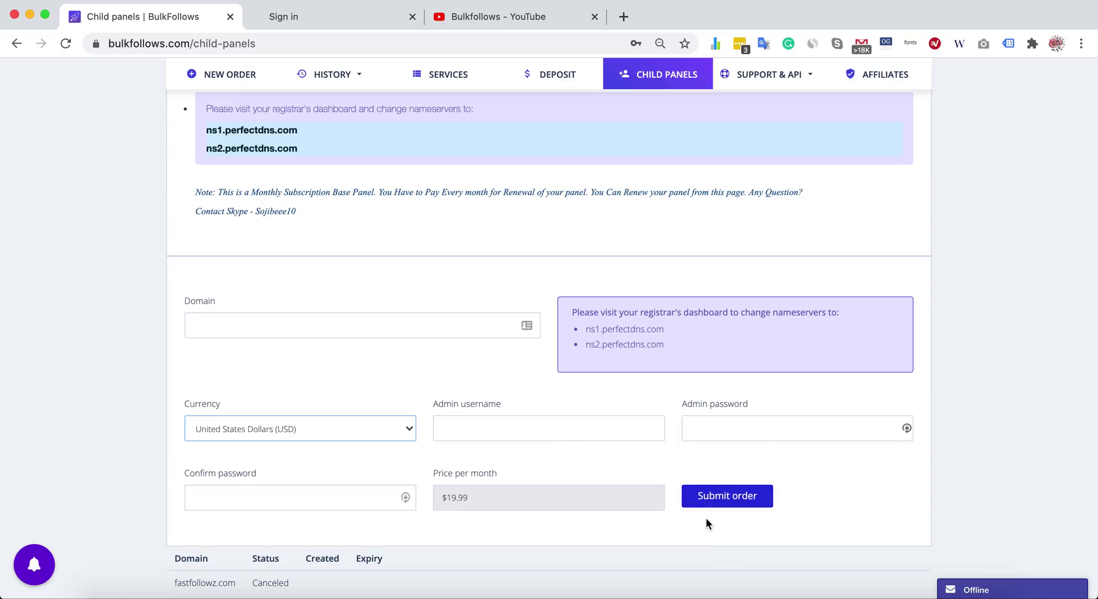
scroll(355, 346, up, 5)
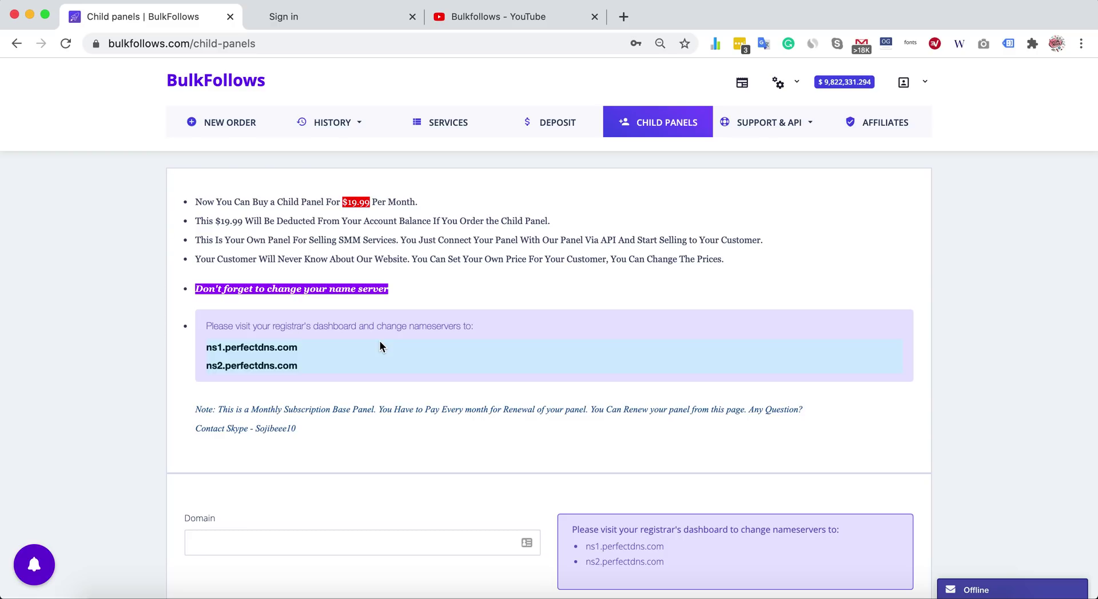
Switch to the bulkfollowschild.com site and open its admin login page at bulkfollowschild.com/admin
click(334, 23)
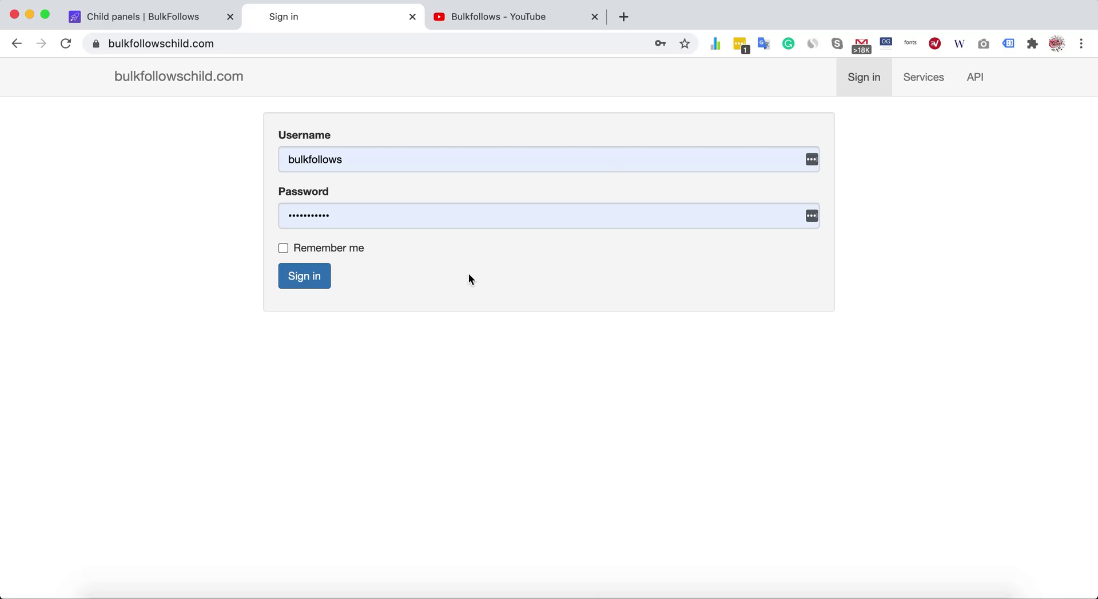
click(411, 42)
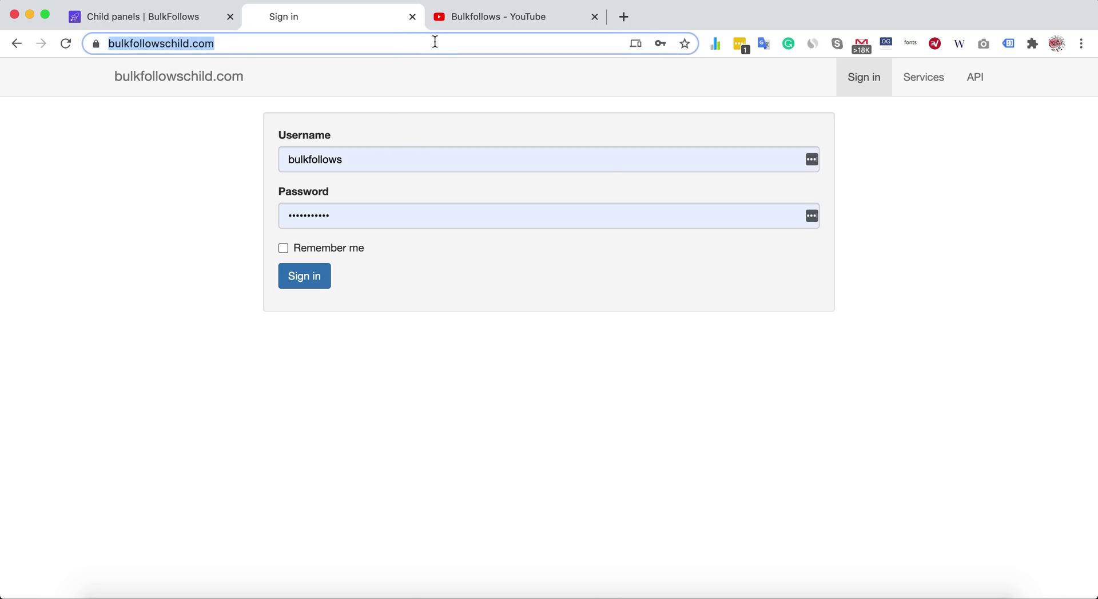
click(450, 44)
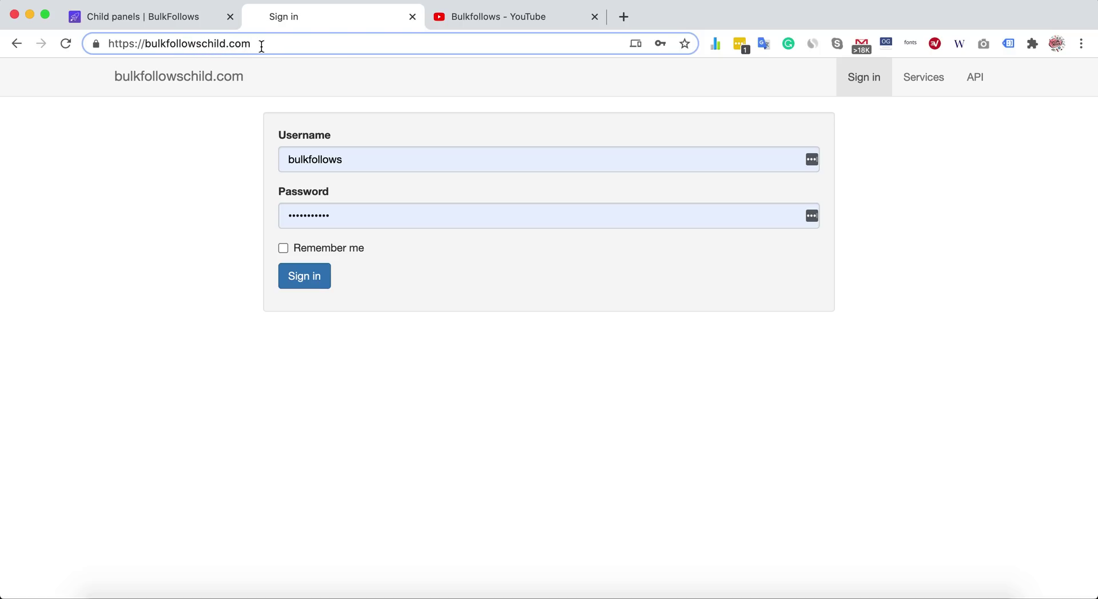
text(/admin)
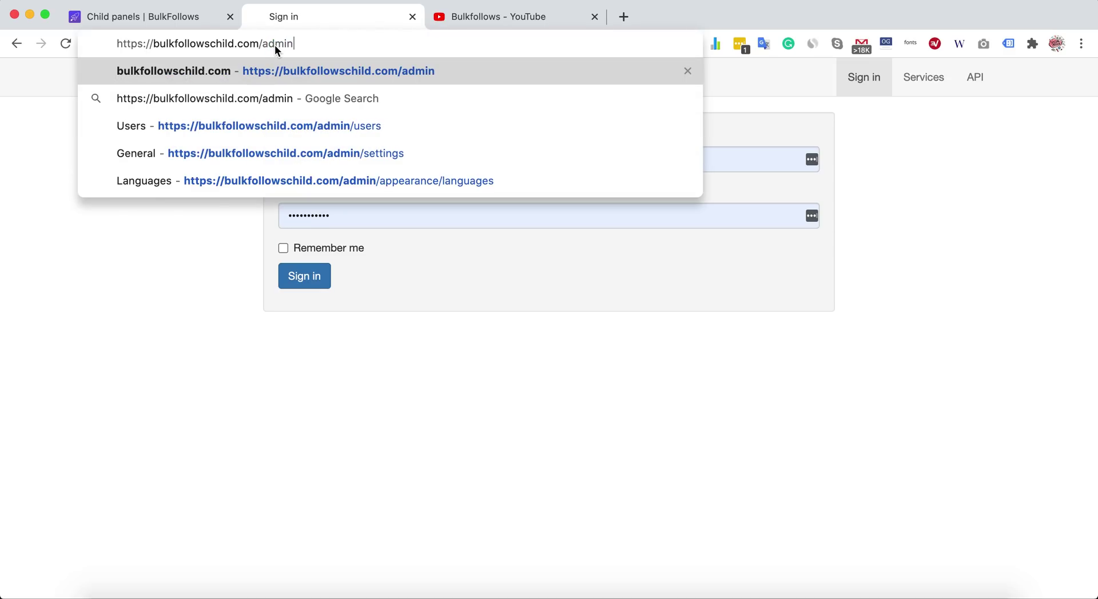
key(Return)
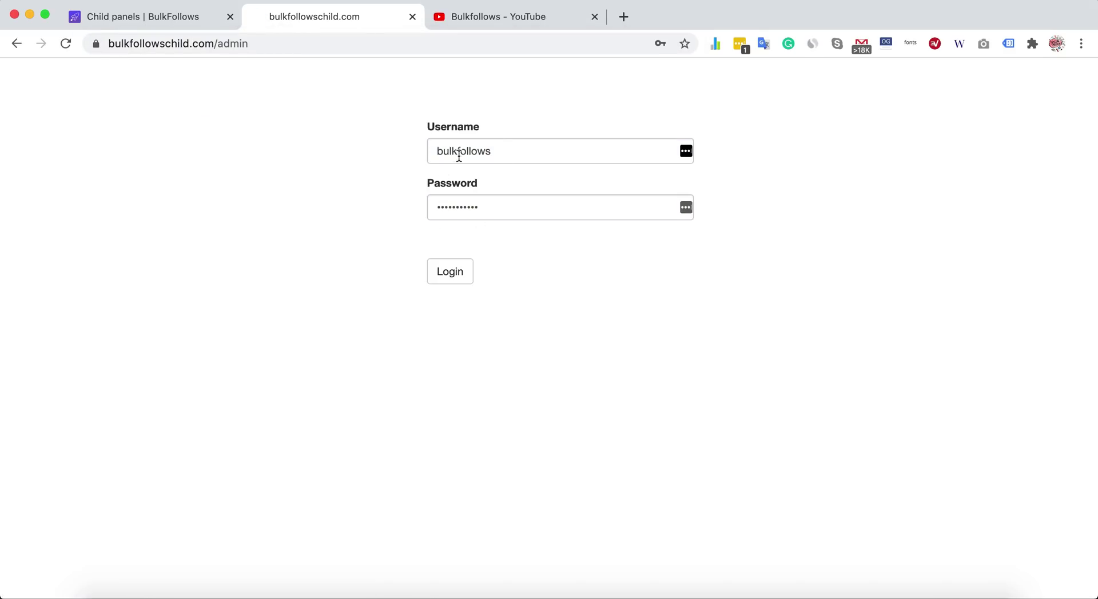
Log in to the child panel's admin area with the prefilled credentials
click(209, 17)
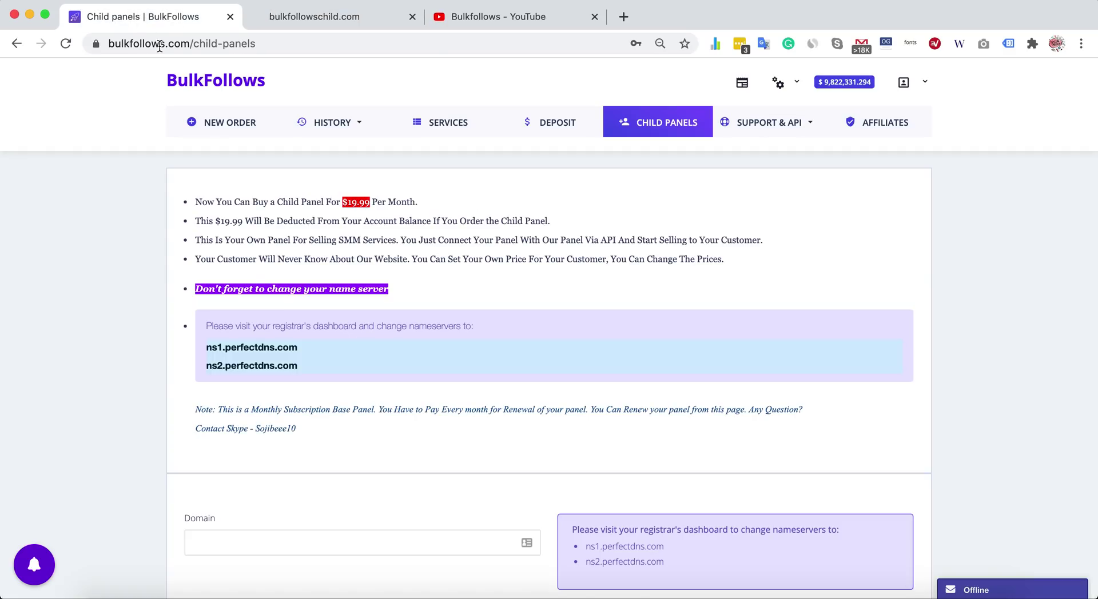
click(338, 23)
click(449, 272)
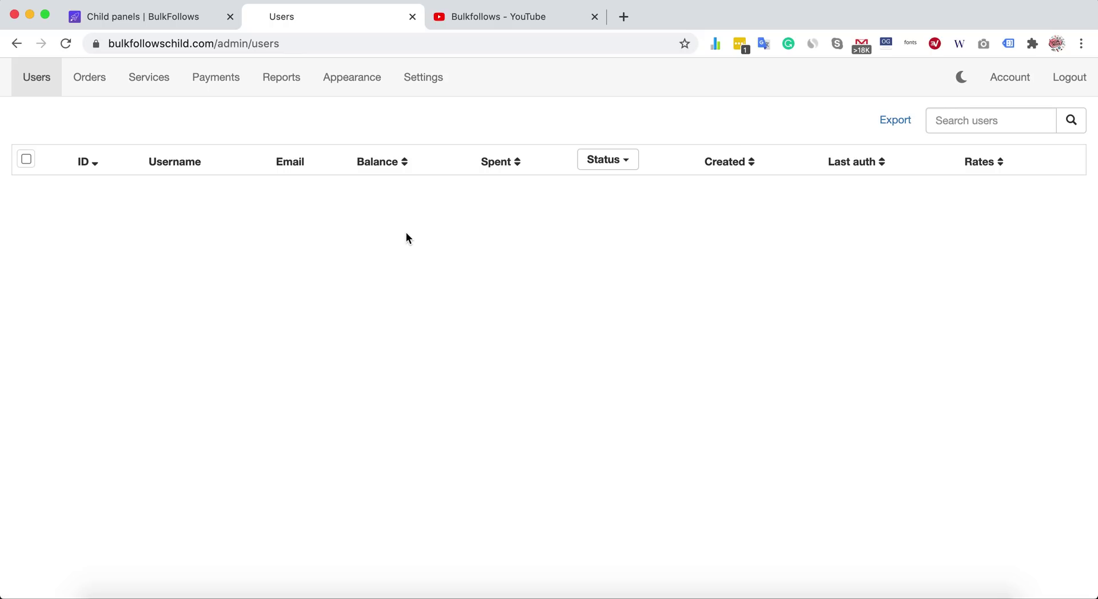
In the child panel's general settings, change the panel name to BulkfollowsChild
click(426, 80)
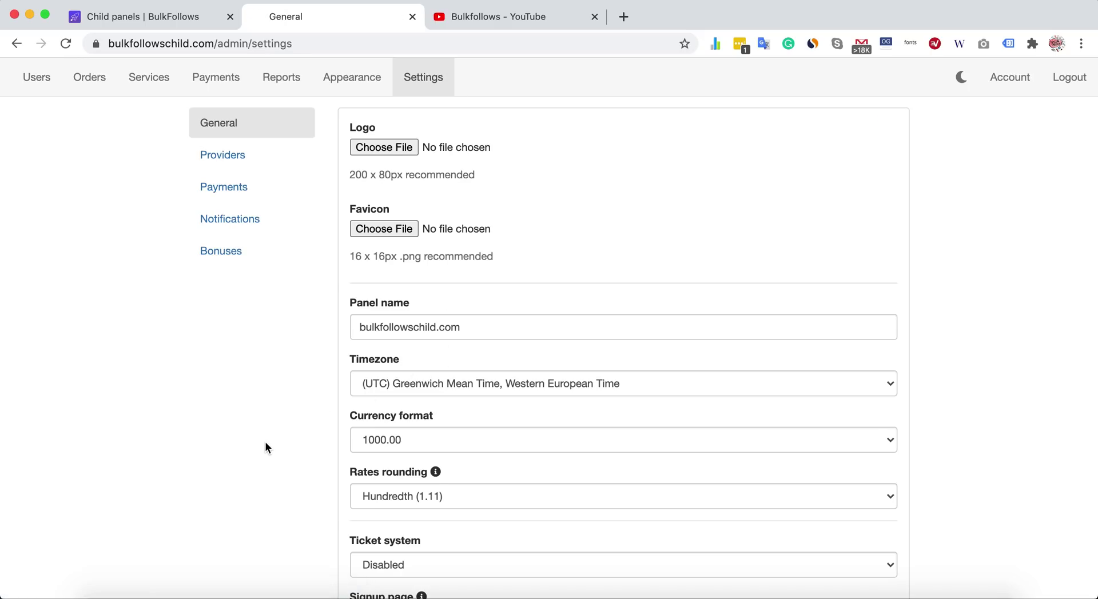
scroll(430, 285, down, 1)
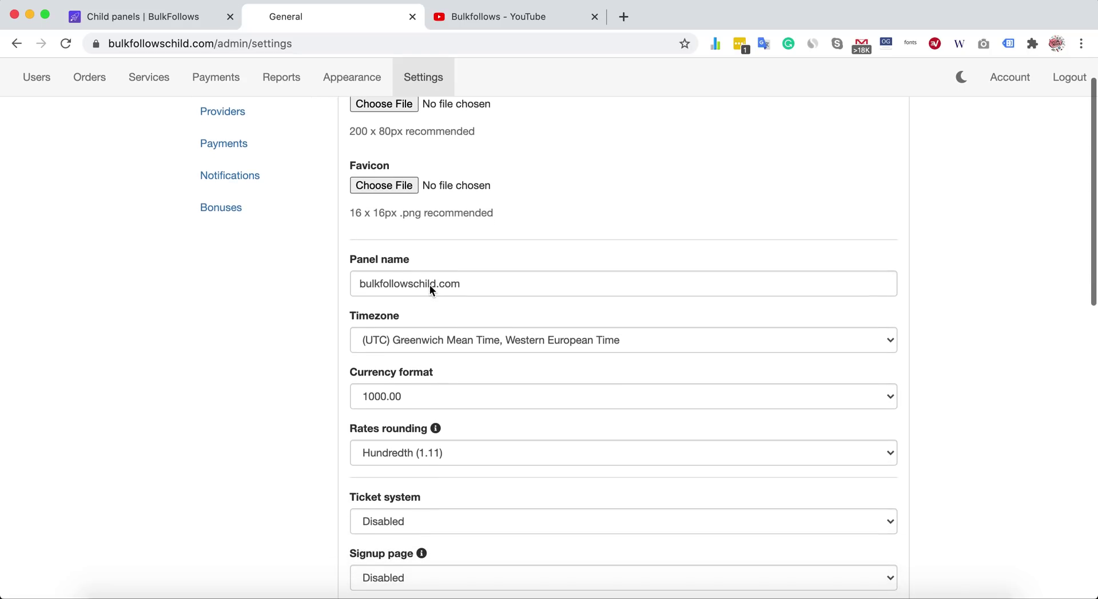
scroll(430, 284, down, 2)
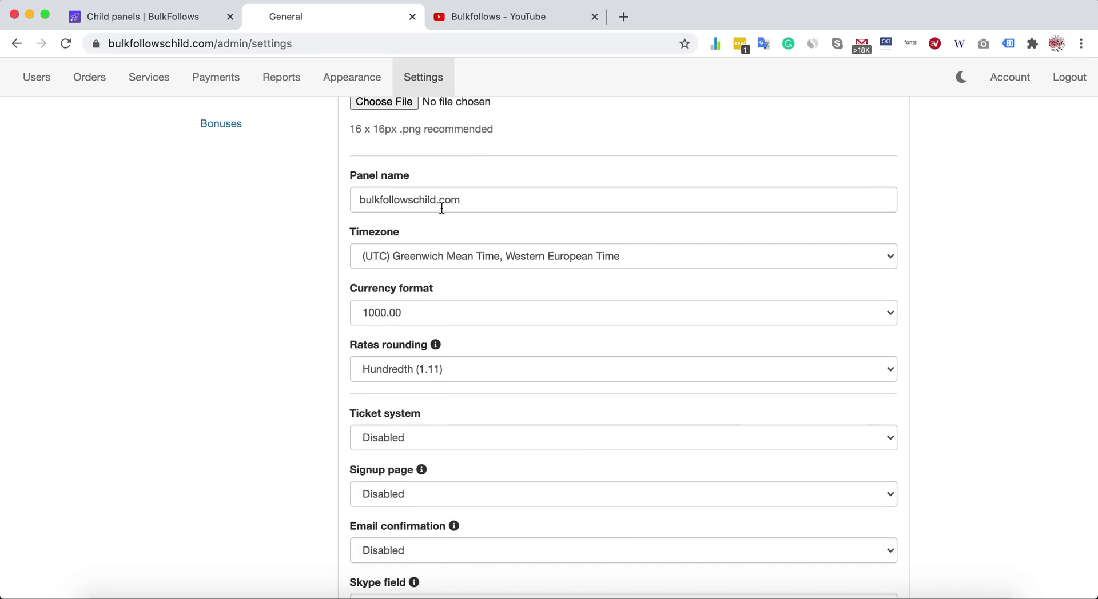
drag(437, 202, 513, 211)
key(BackSpace)
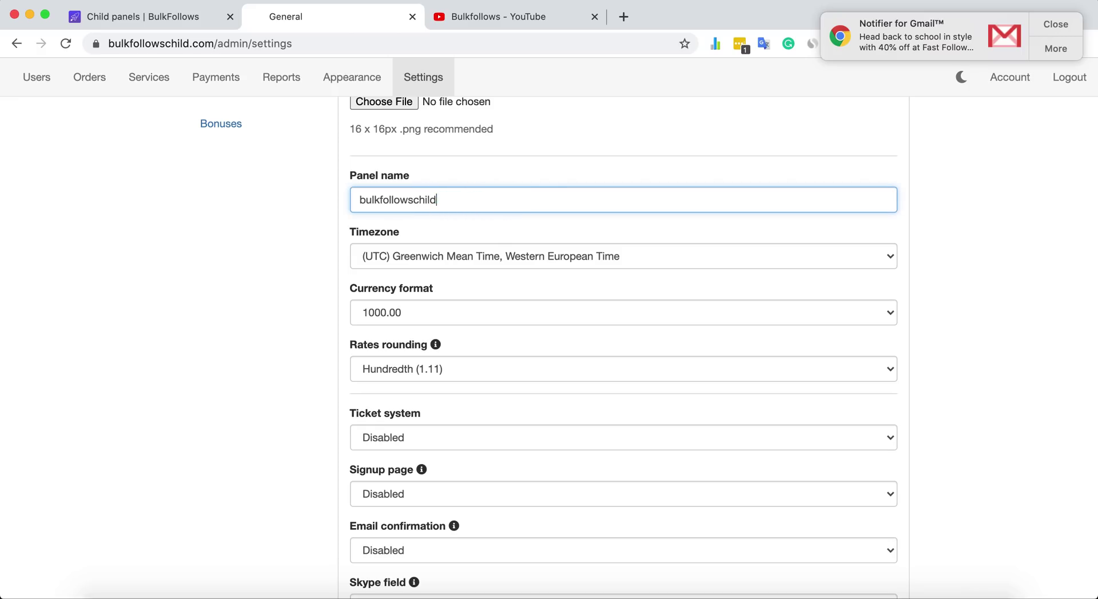
click(369, 201)
key(BackSpace)
text(B)
click(418, 200)
key(BackSpace)
text(C)
click(302, 277)
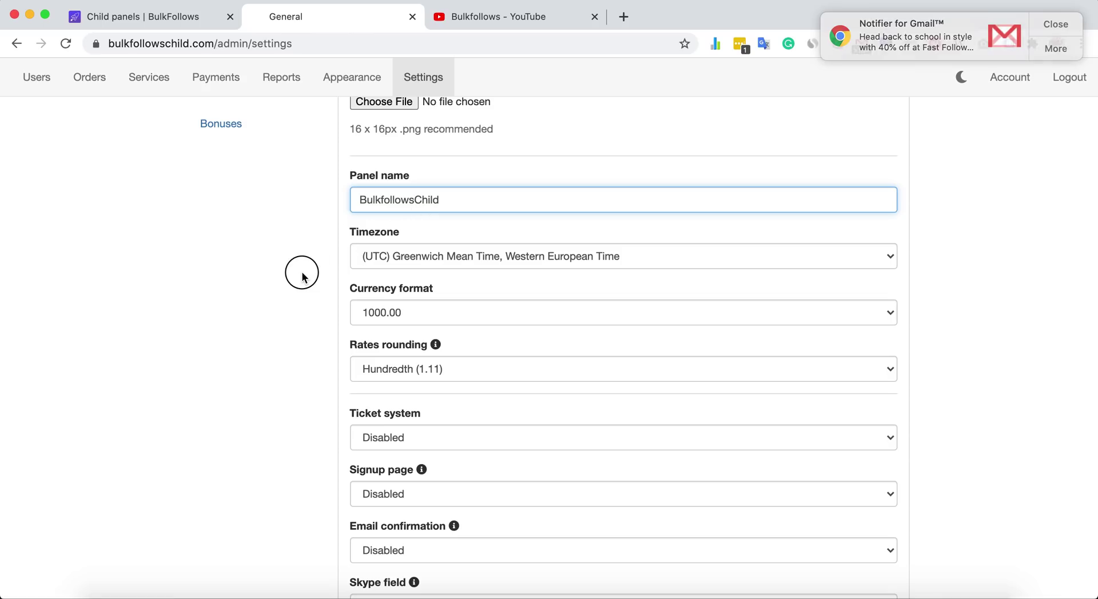
Review the remaining general settings, including the timezone choices, signup page options, and custom header and footer code fields
scroll(453, 273, down, 2)
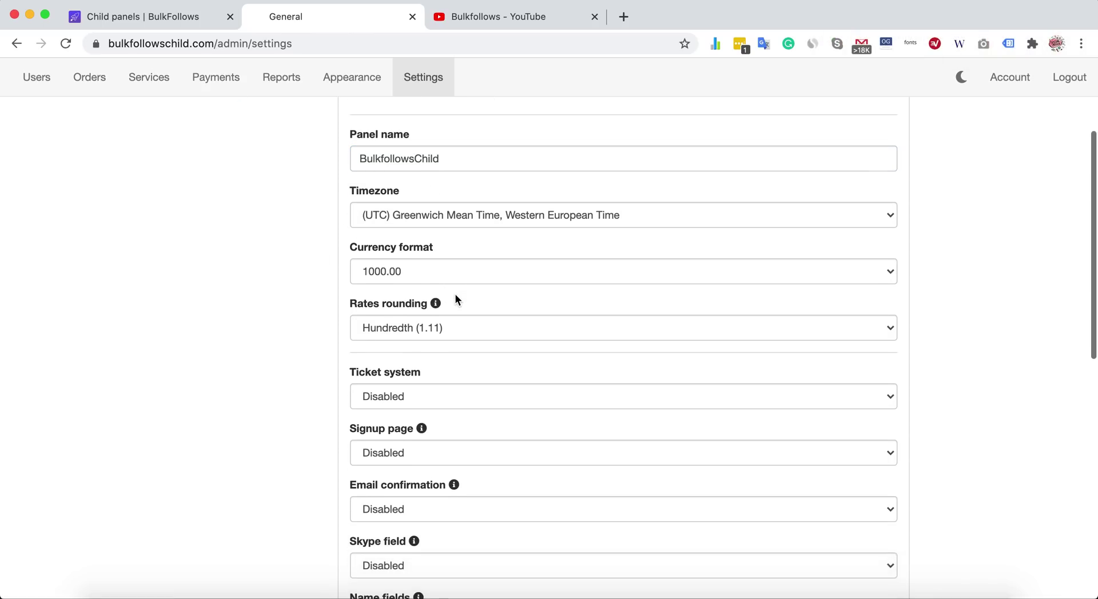
click(428, 215)
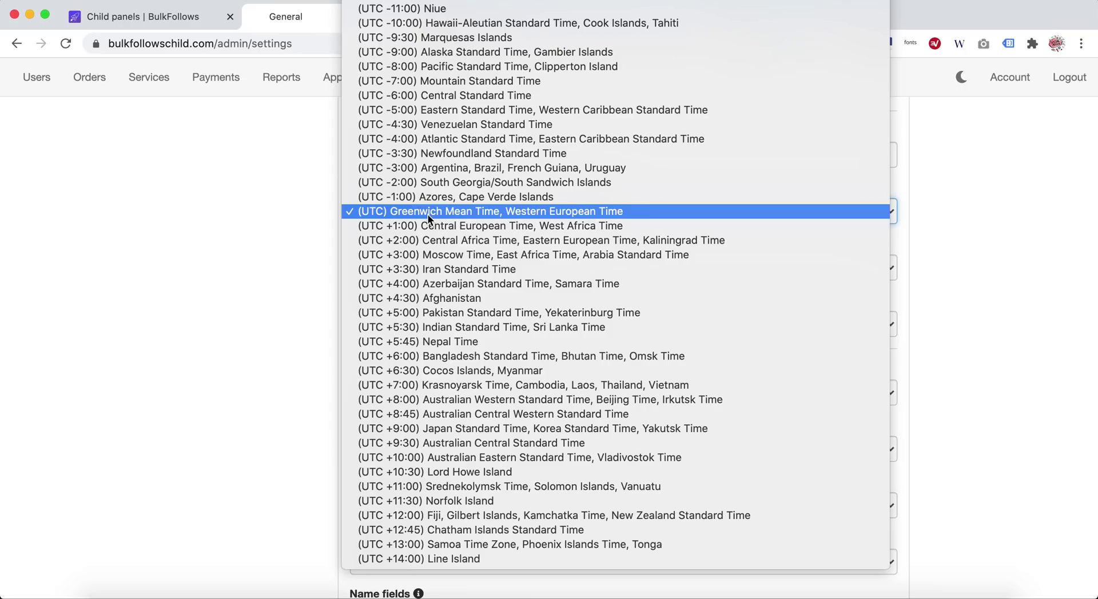
click(338, 320)
scroll(349, 323, down, 6)
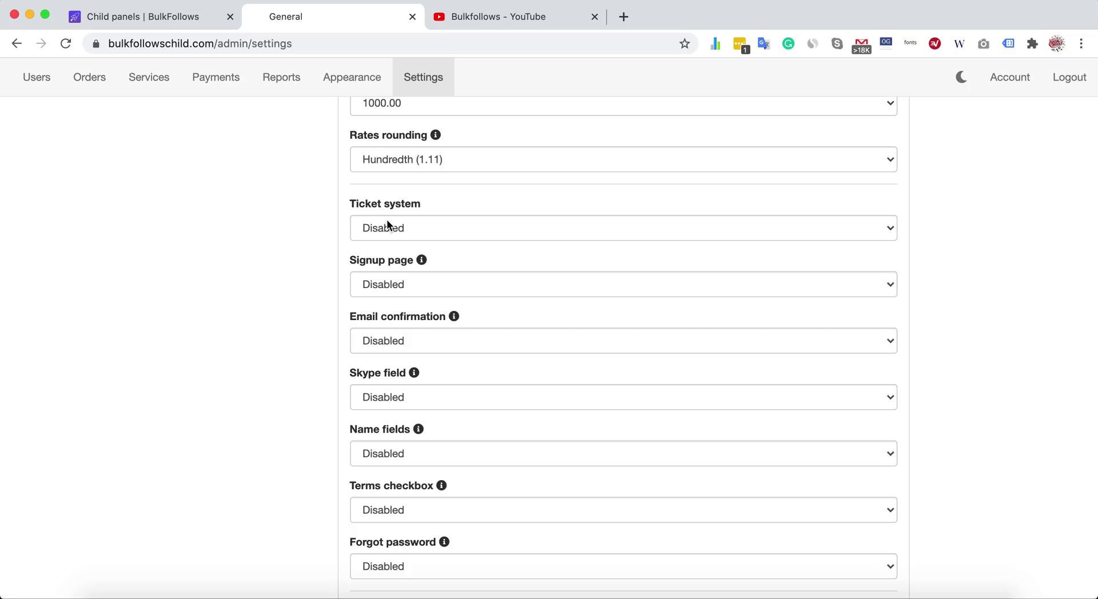
click(378, 289)
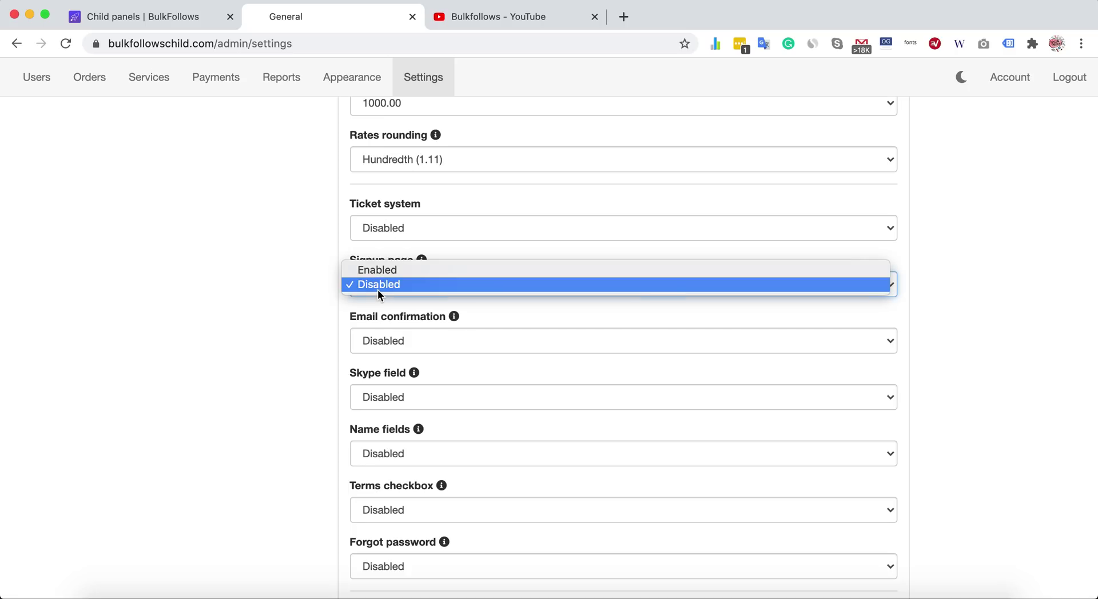
click(289, 264)
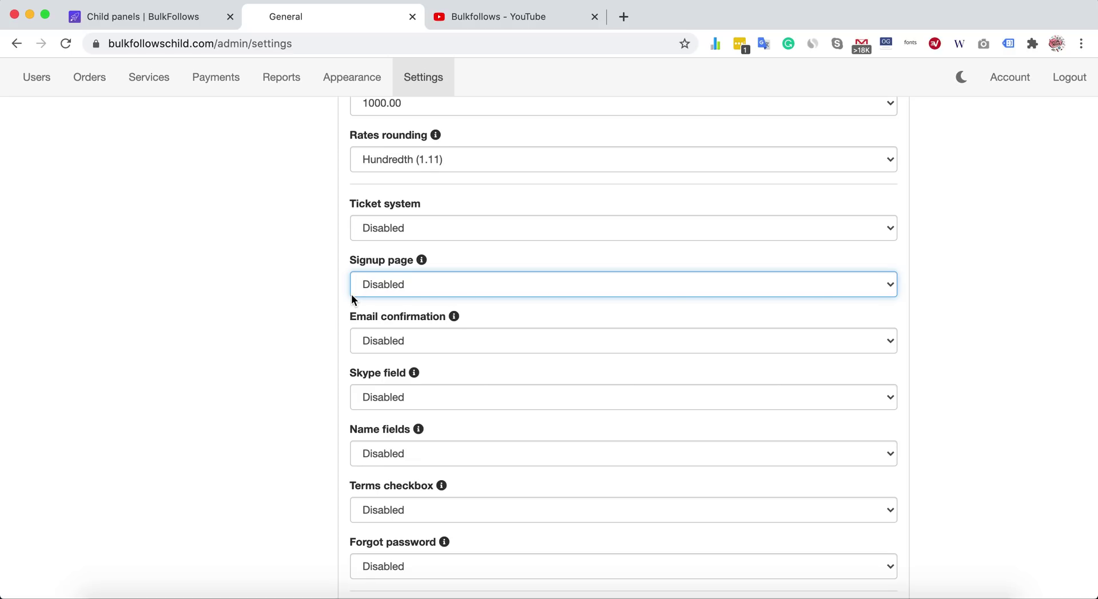
scroll(361, 353, down, 3)
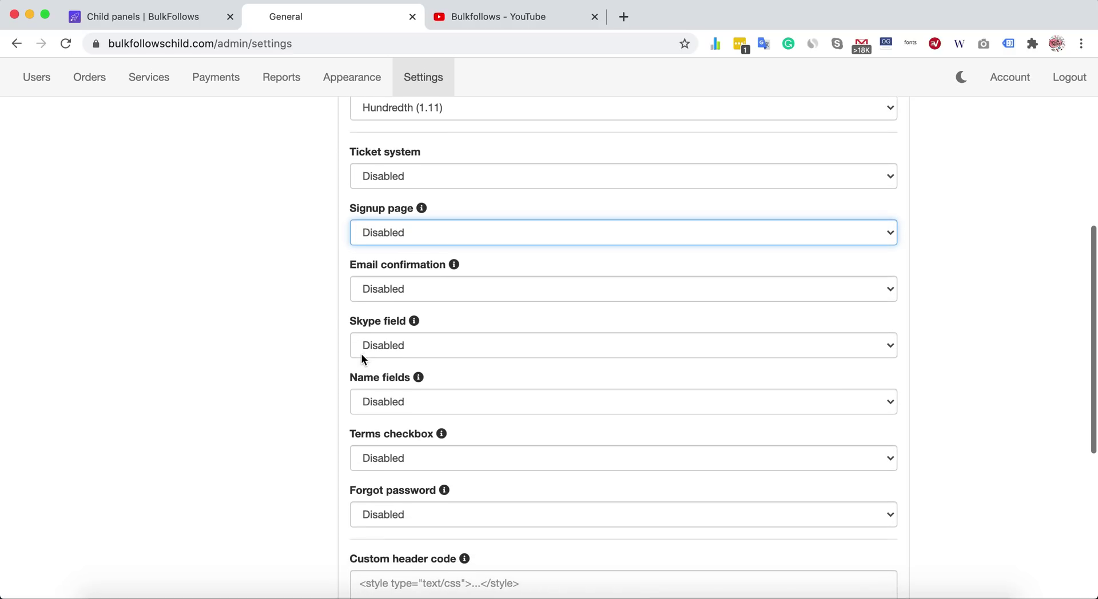
scroll(366, 343, down, 2)
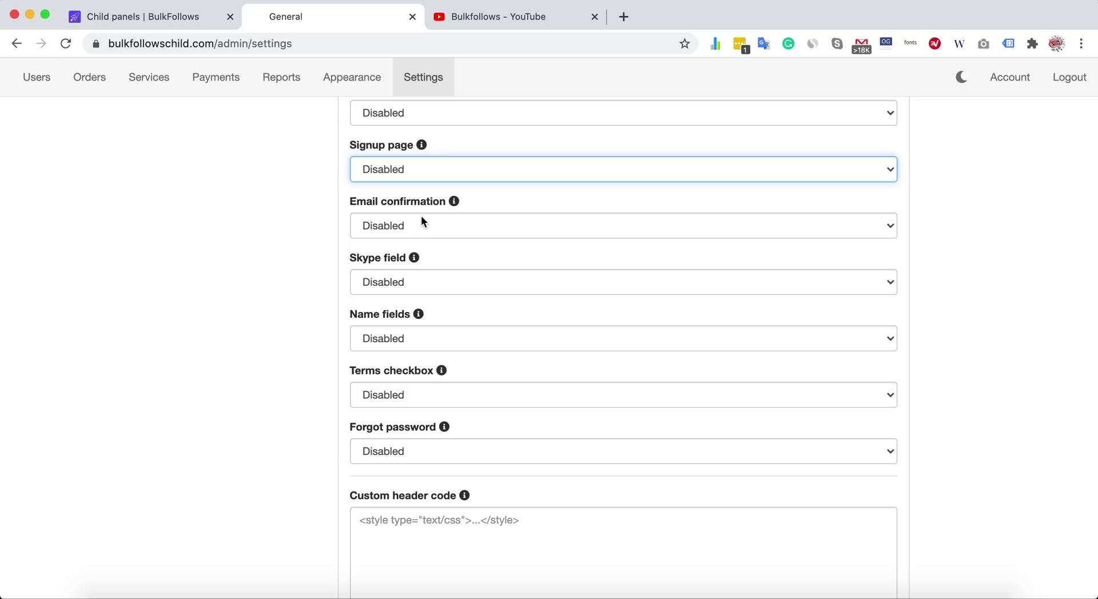
scroll(415, 267, down, 3)
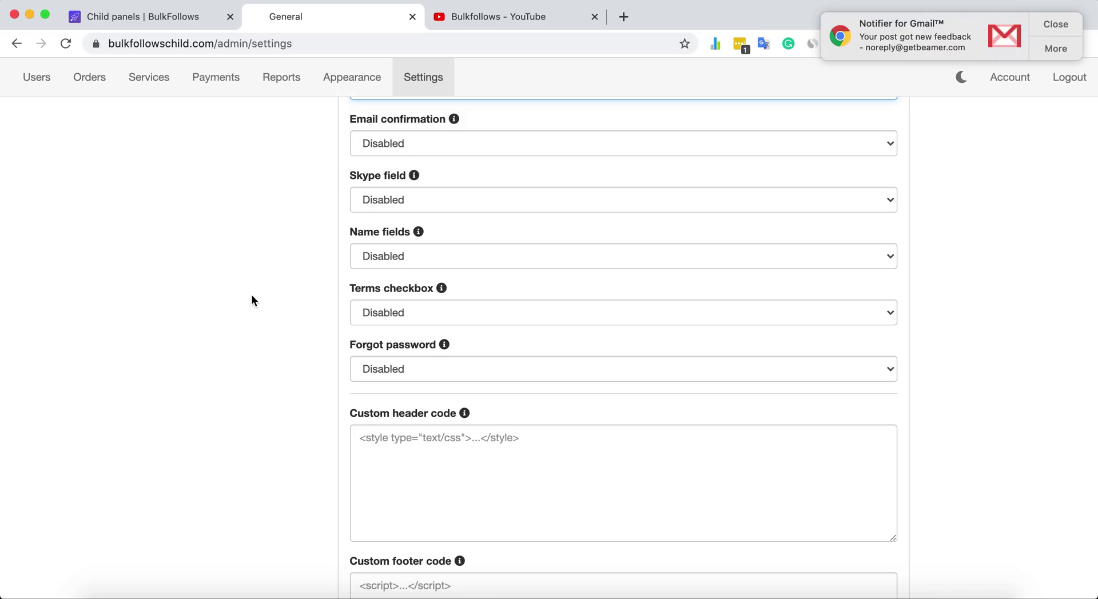
scroll(252, 343, down, 6)
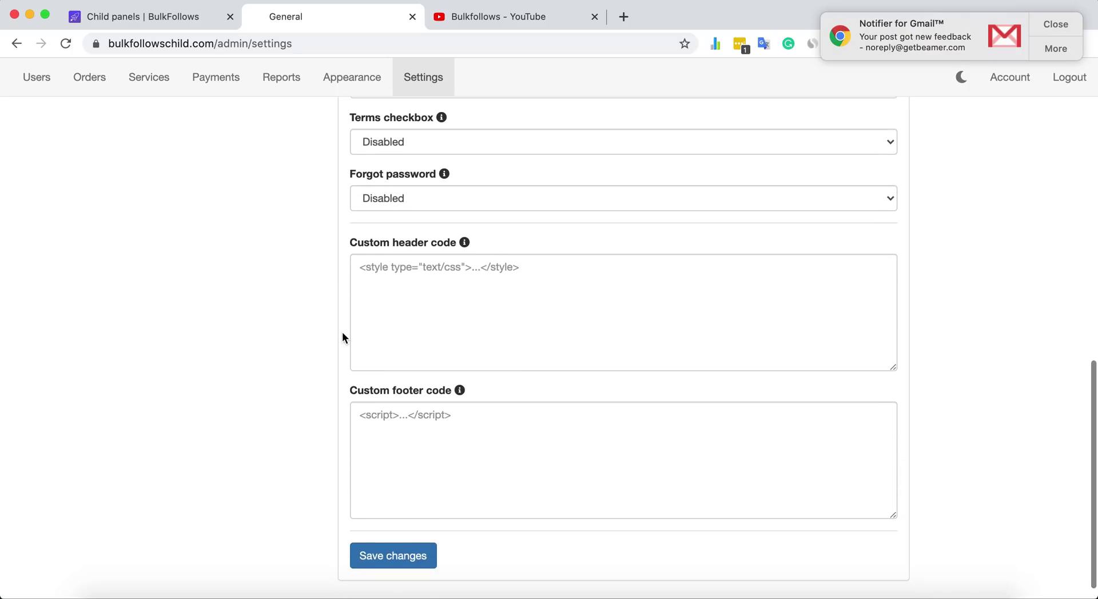
click(413, 301)
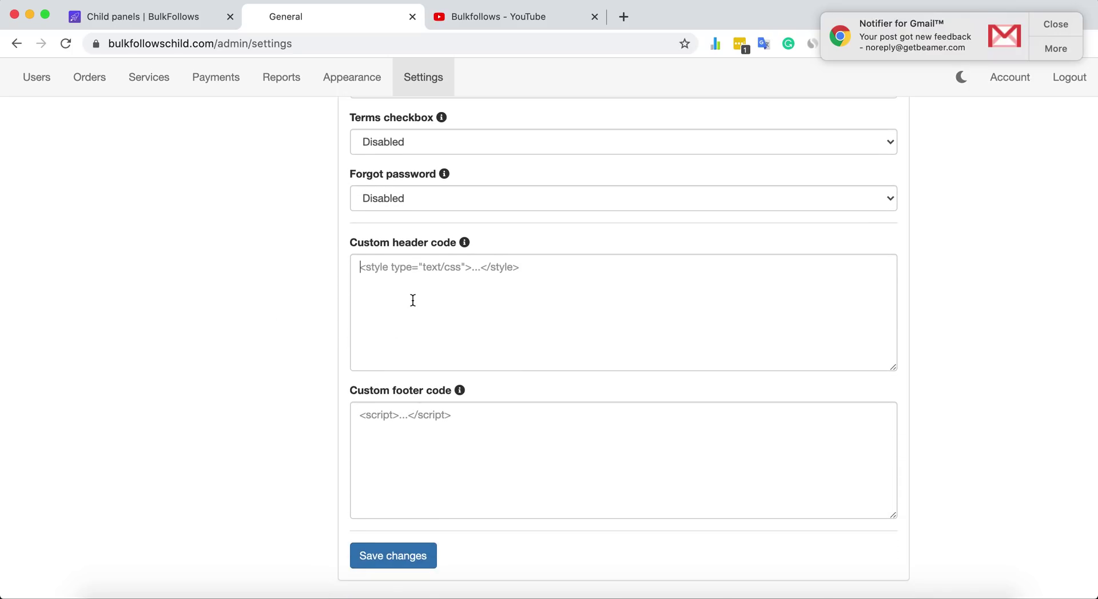
click(242, 351)
click(467, 333)
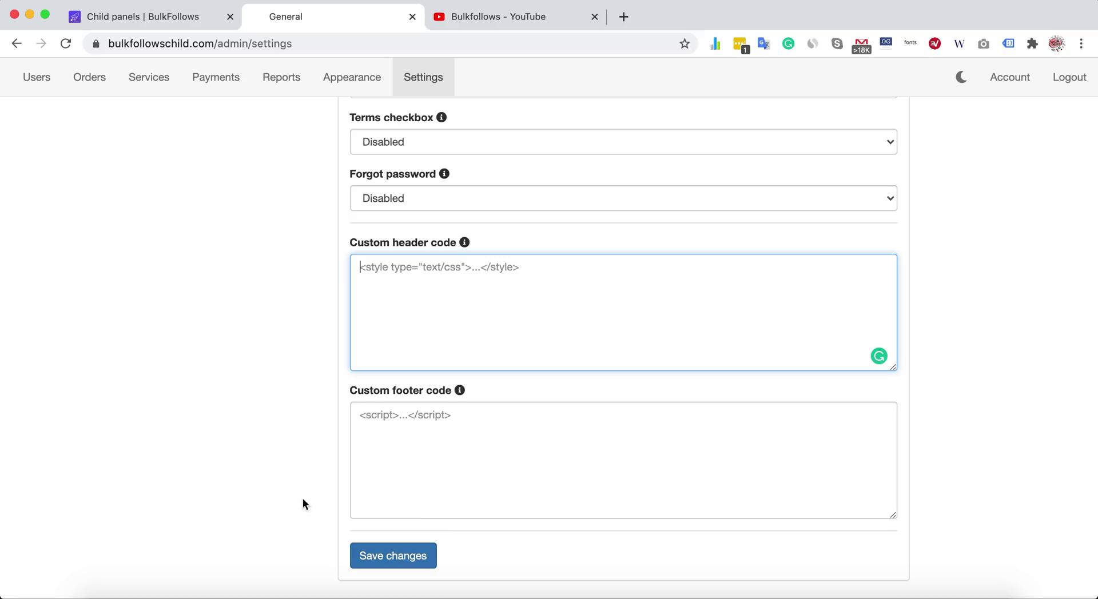
scroll(246, 445, up, 15)
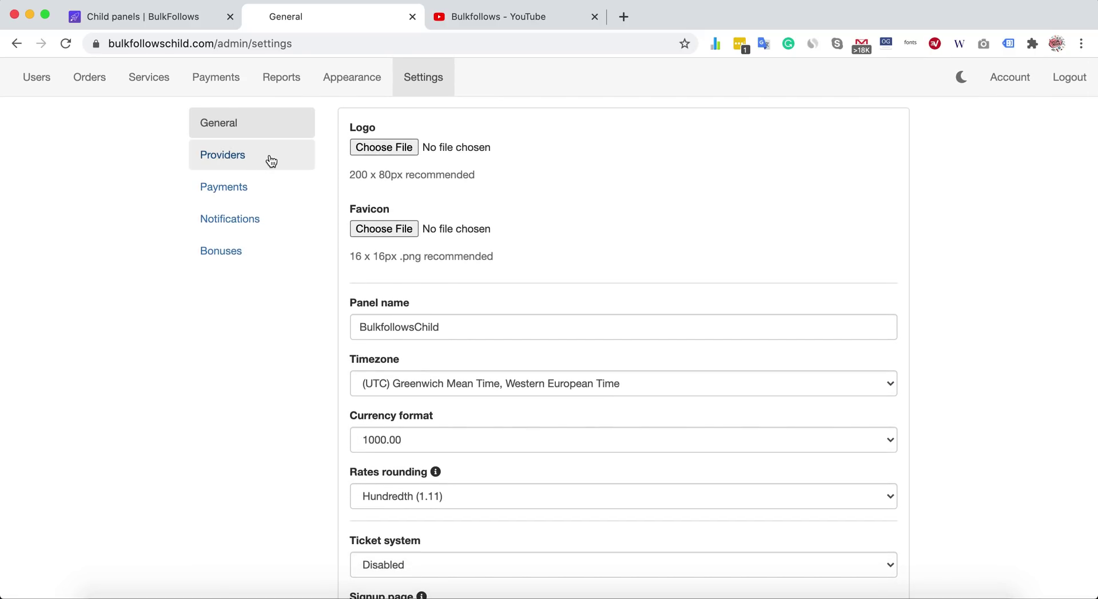
Examine the bulkfollows.com provider's API key field and the account settings option on BulkFollows, leaving the provider unedited
click(270, 162)
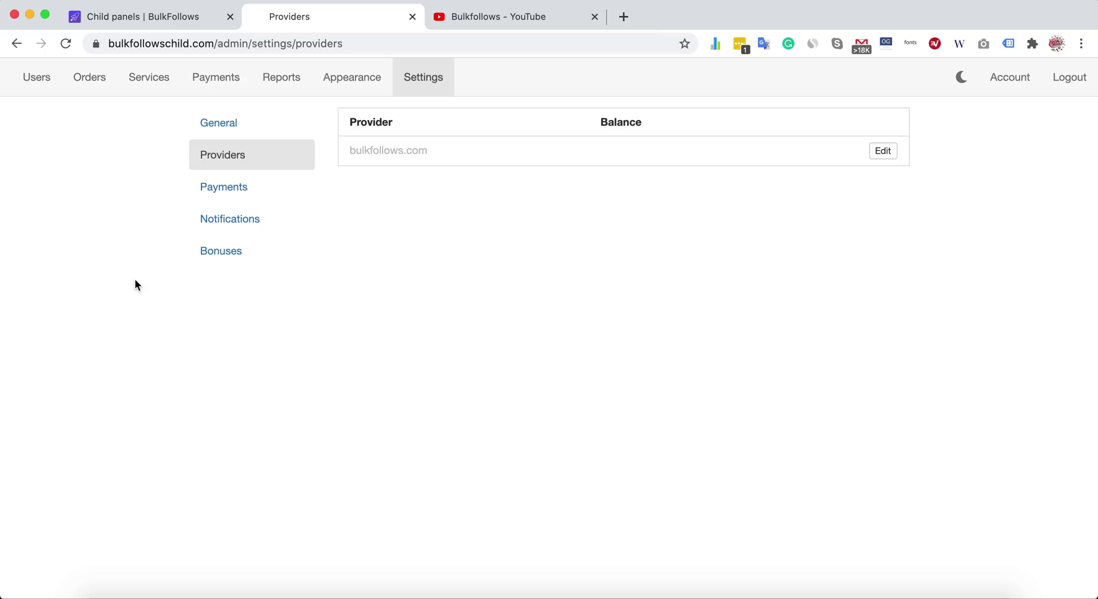
click(881, 152)
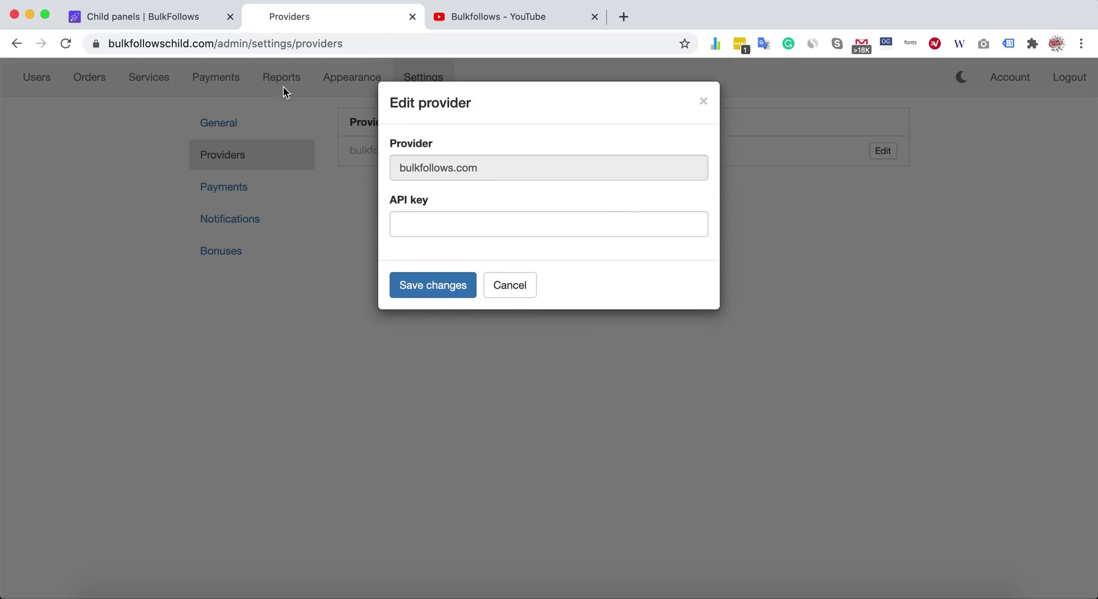
click(479, 231)
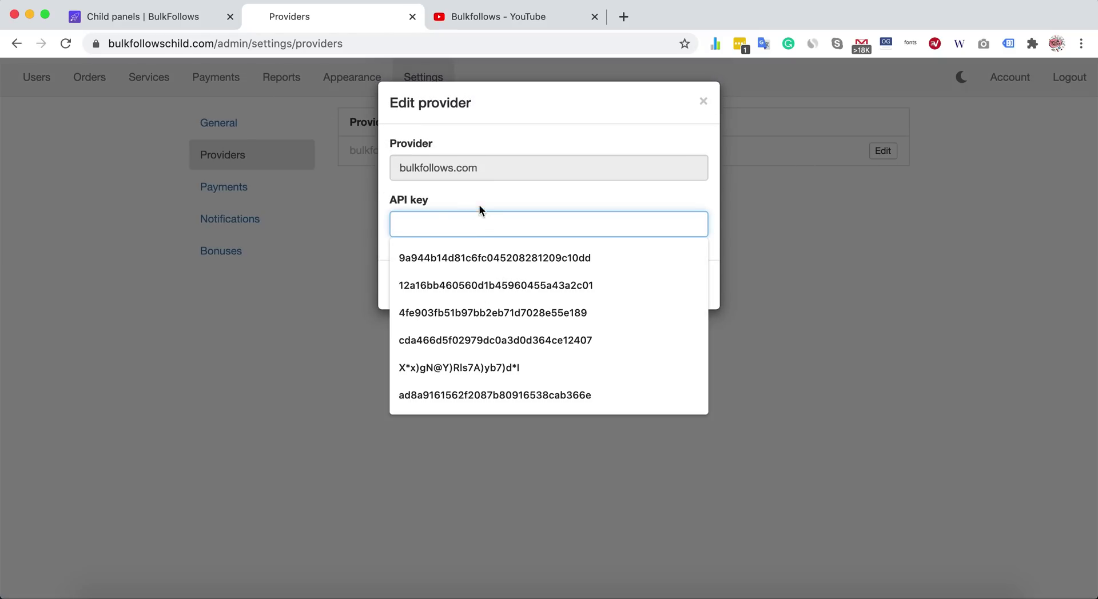
click(173, 18)
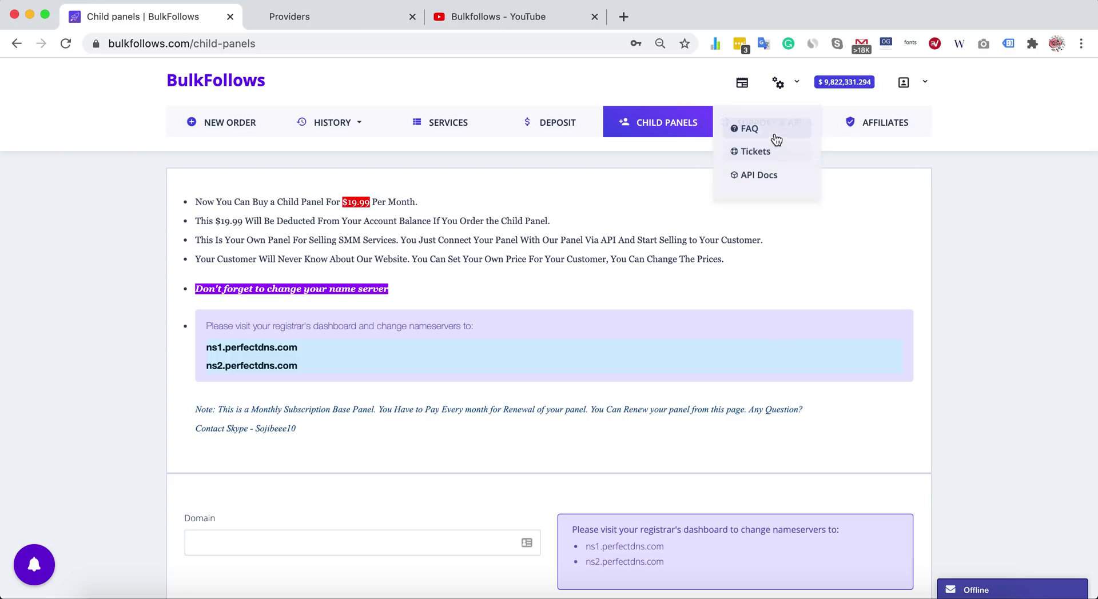
click(922, 91)
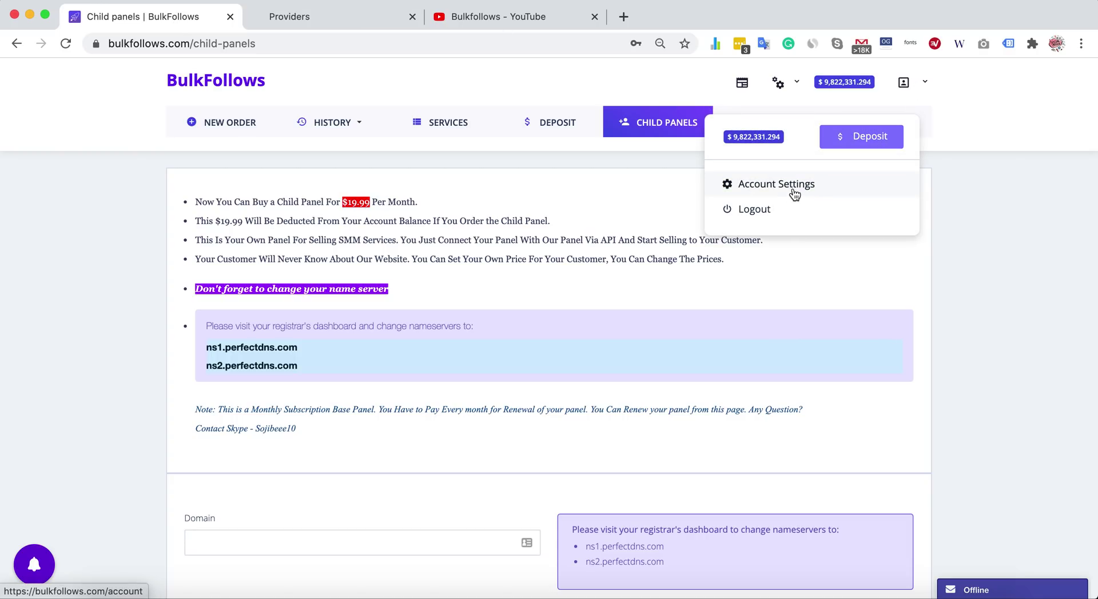
click(378, 25)
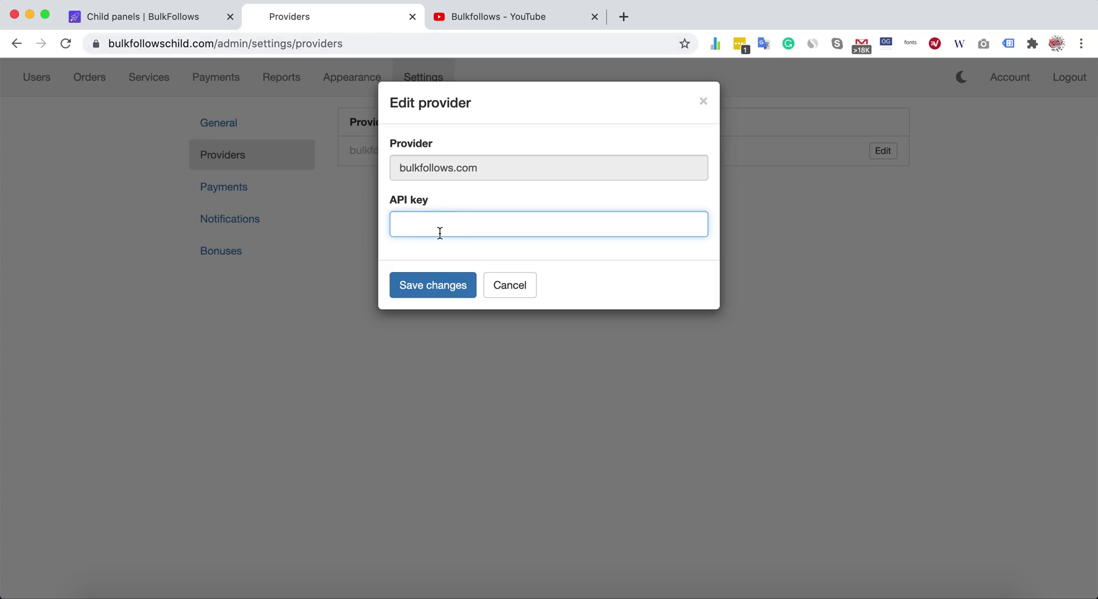
click(509, 284)
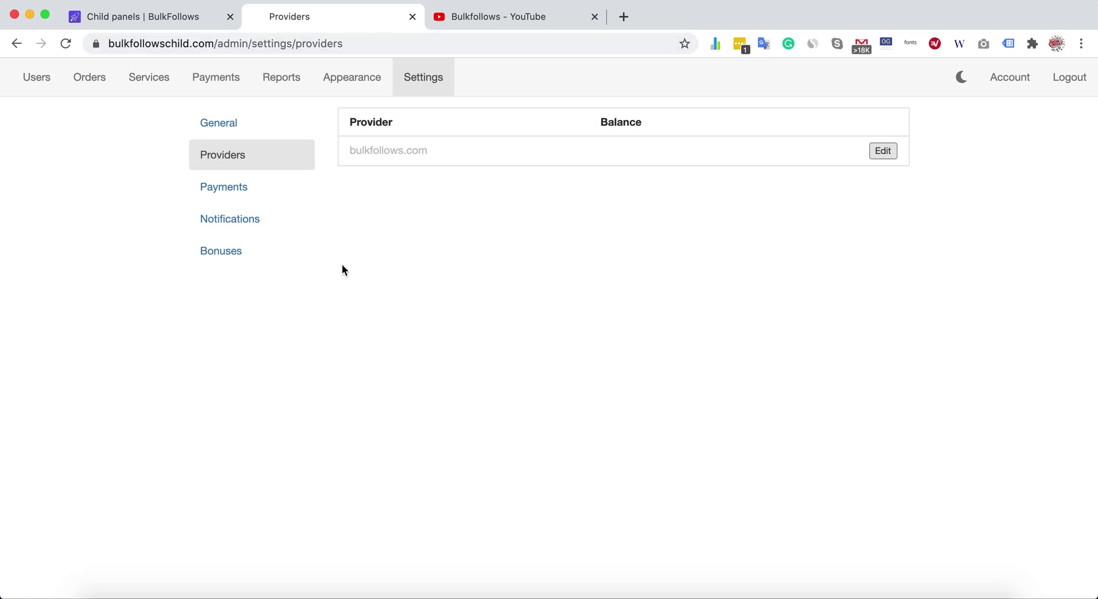
Review the payment methods that can be added, including PayPal Express Checkout, without adding one, and view the staff notification settings
click(259, 182)
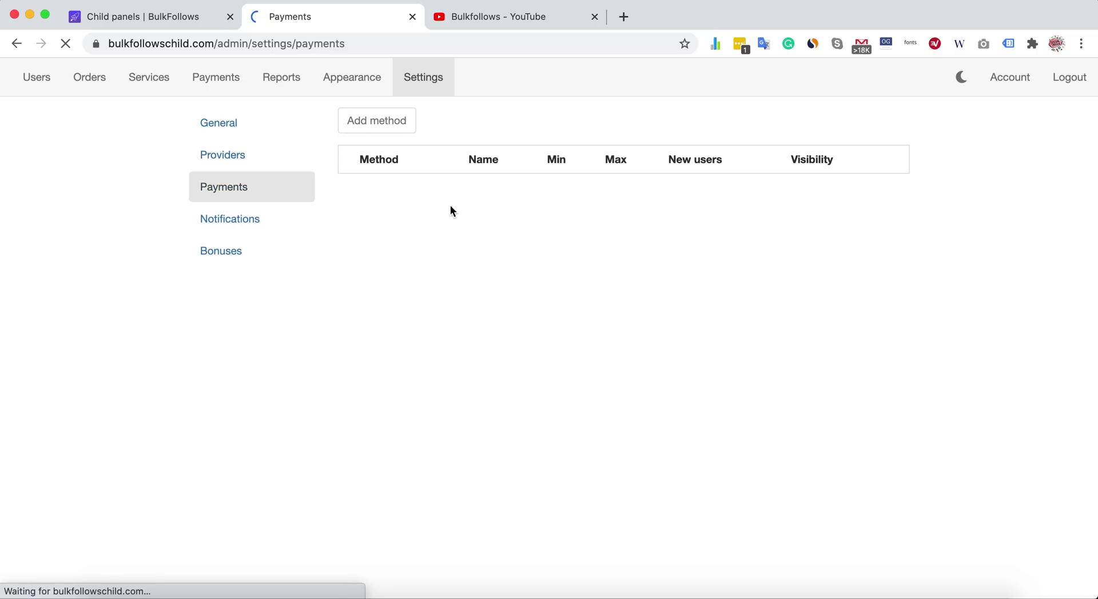
click(394, 128)
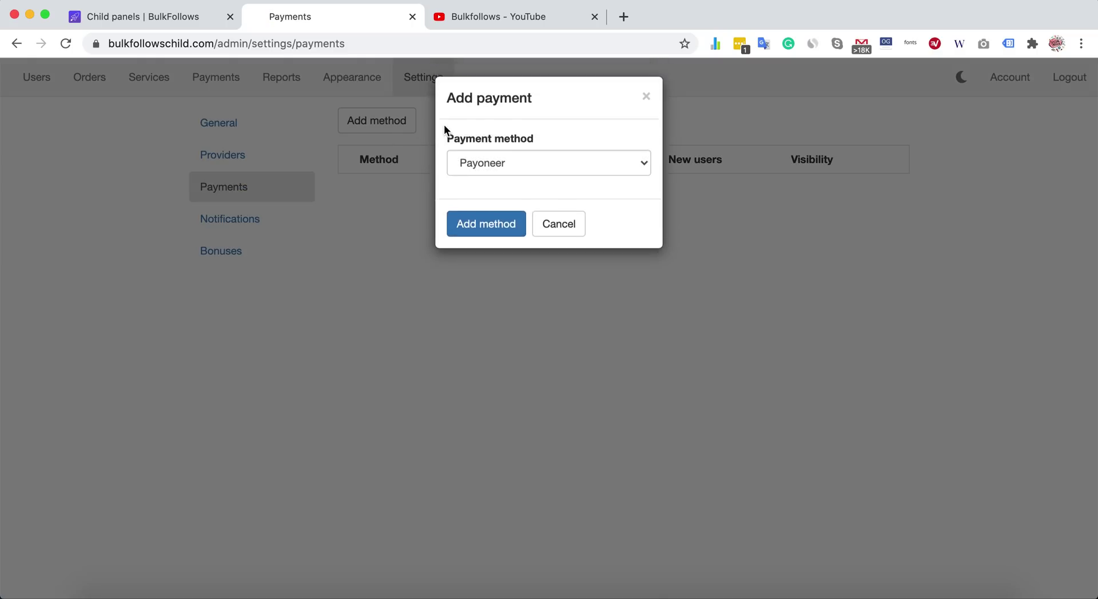
click(502, 171)
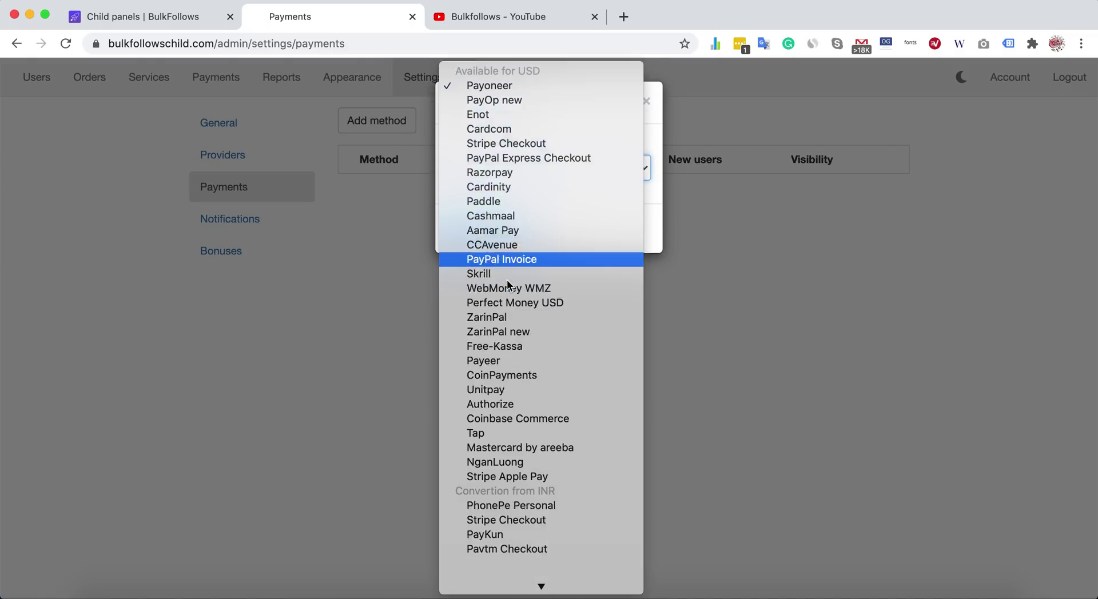
scroll(507, 279, down, 10)
scroll(506, 280, up, 9)
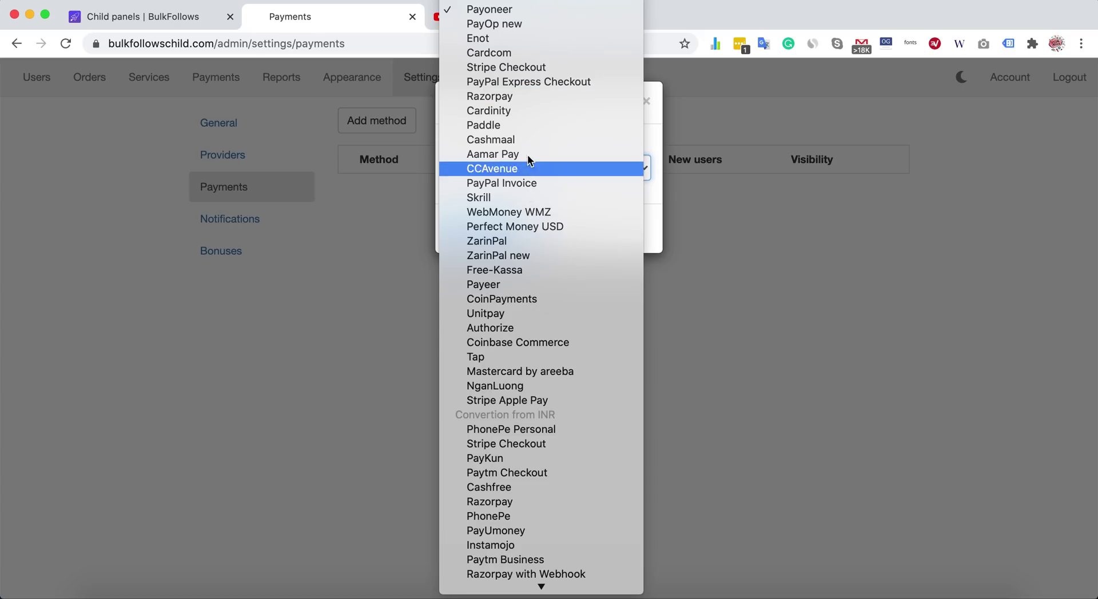
click(544, 83)
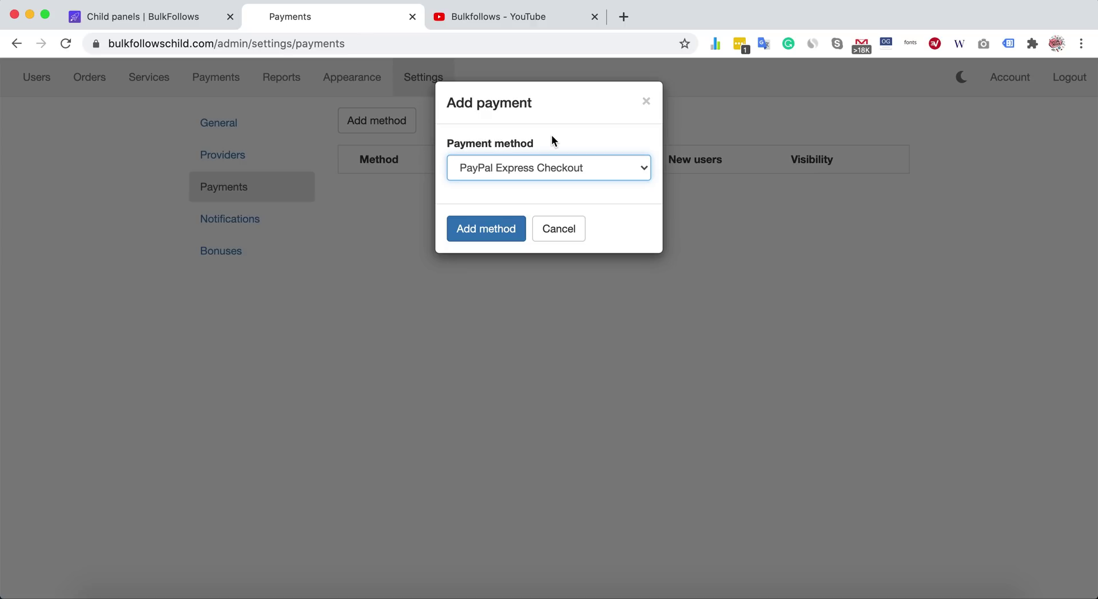
click(548, 168)
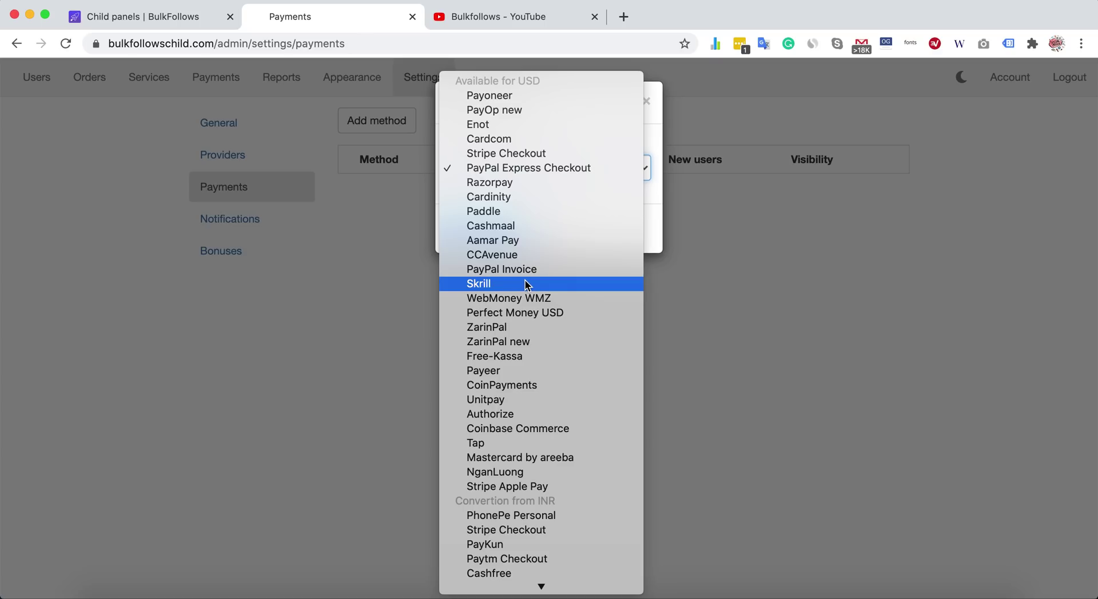
click(650, 197)
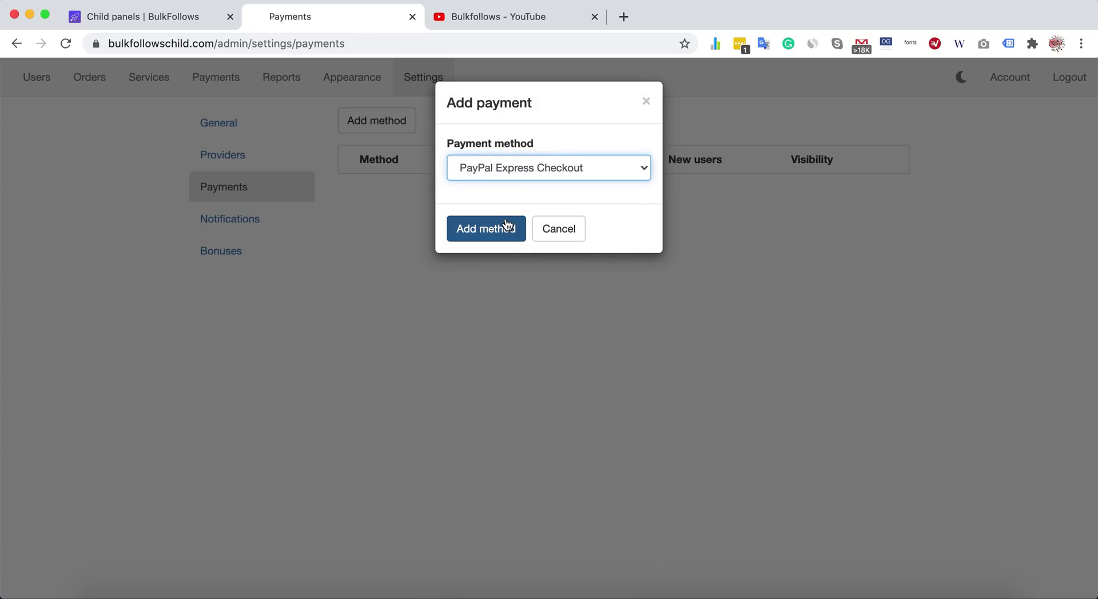
click(553, 232)
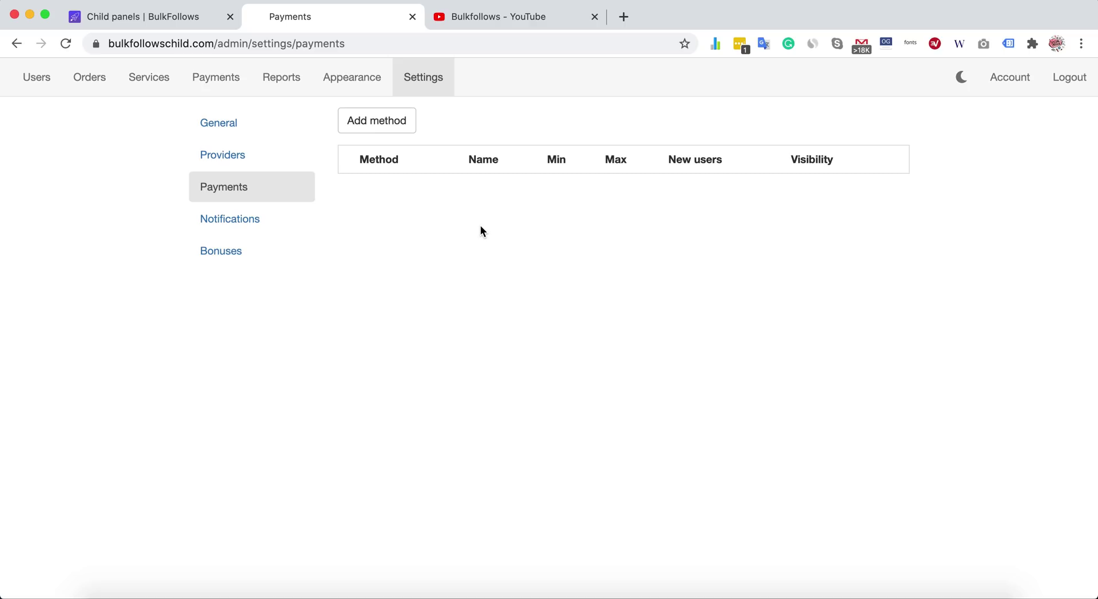
click(264, 218)
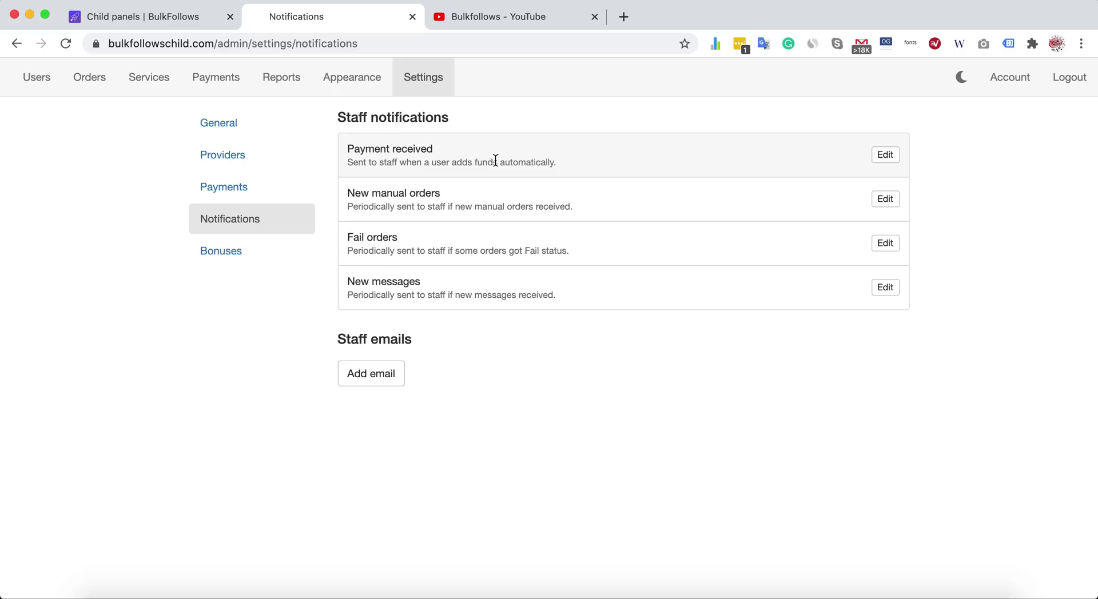
Try out a new bonus of 5% for deposits from 100 in the bonus settings, and discard it
click(275, 259)
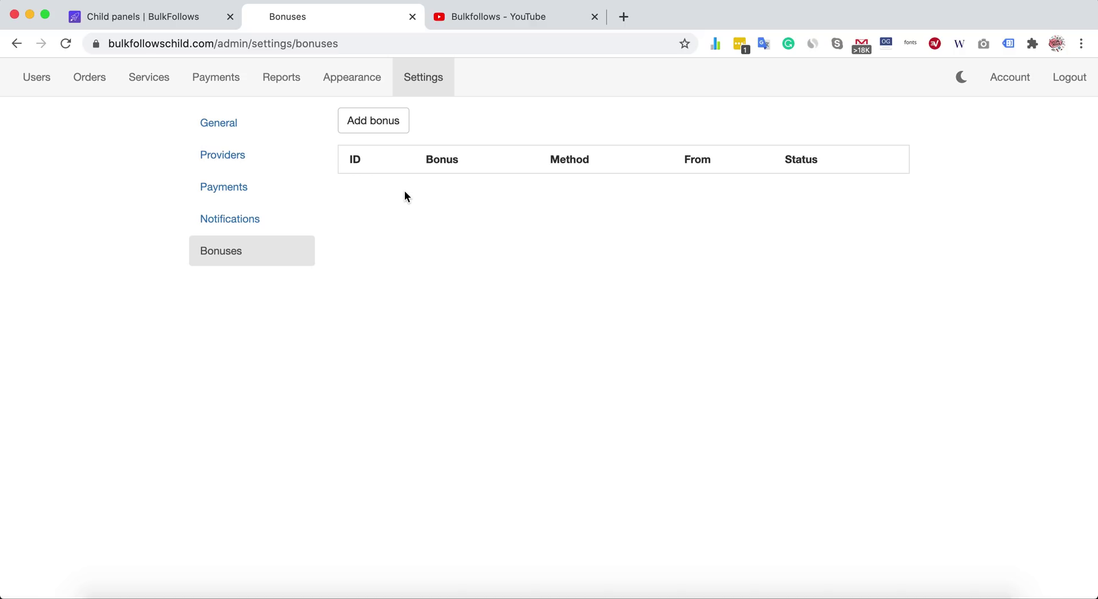
click(360, 127)
click(492, 164)
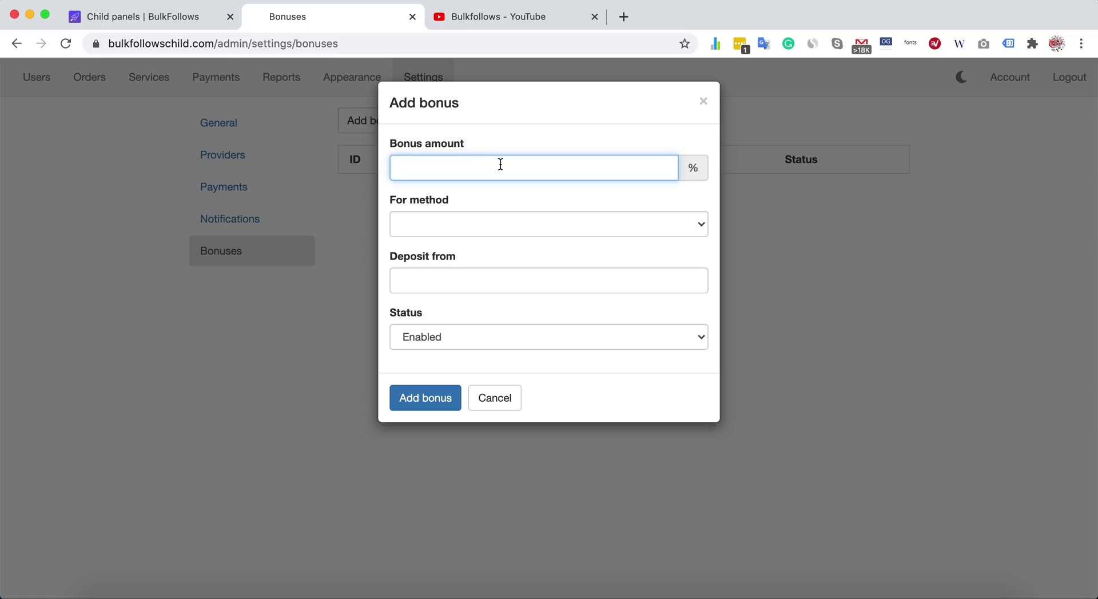
text(5)
click(503, 223)
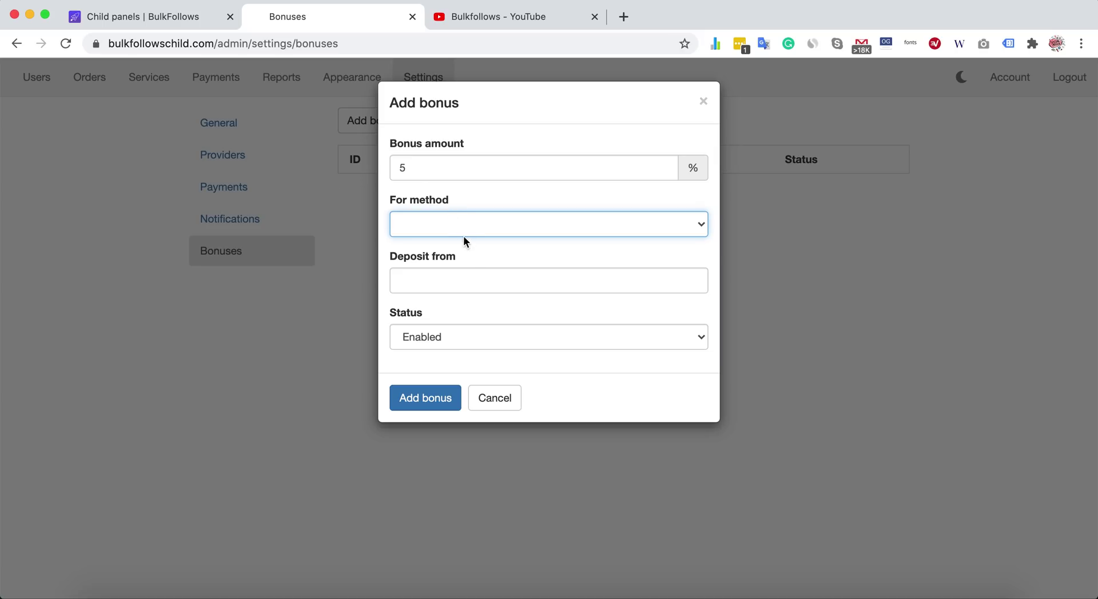
click(469, 278)
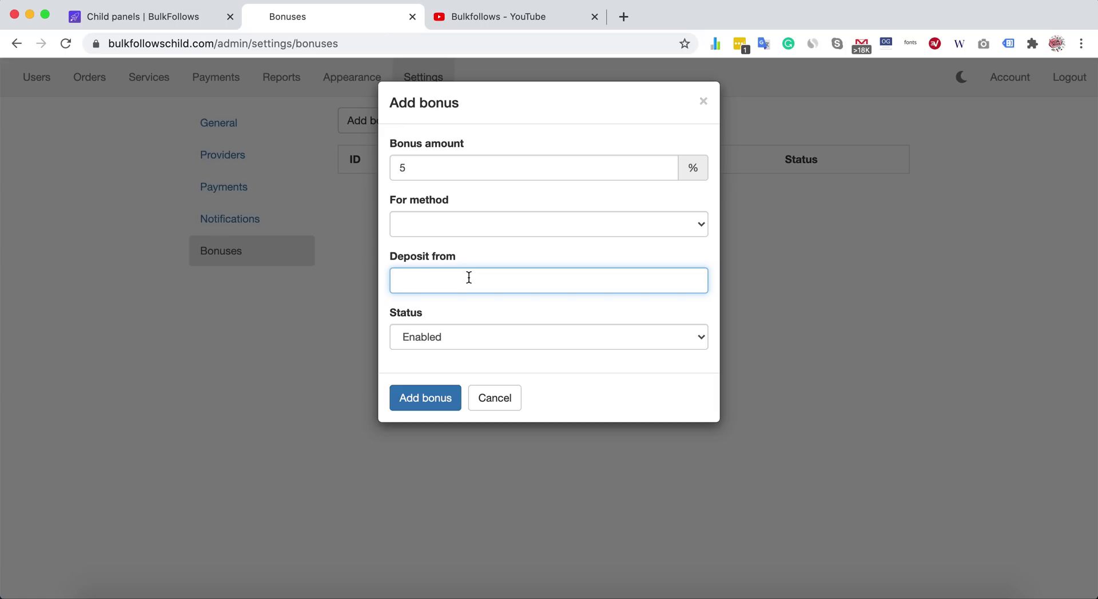
text(100)
click(475, 364)
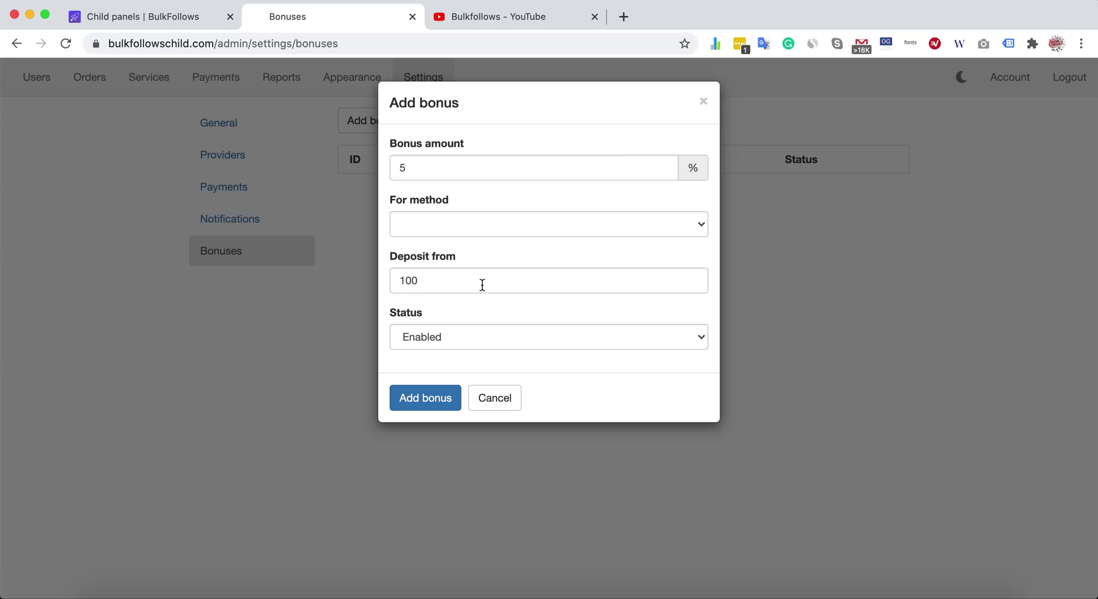
click(488, 399)
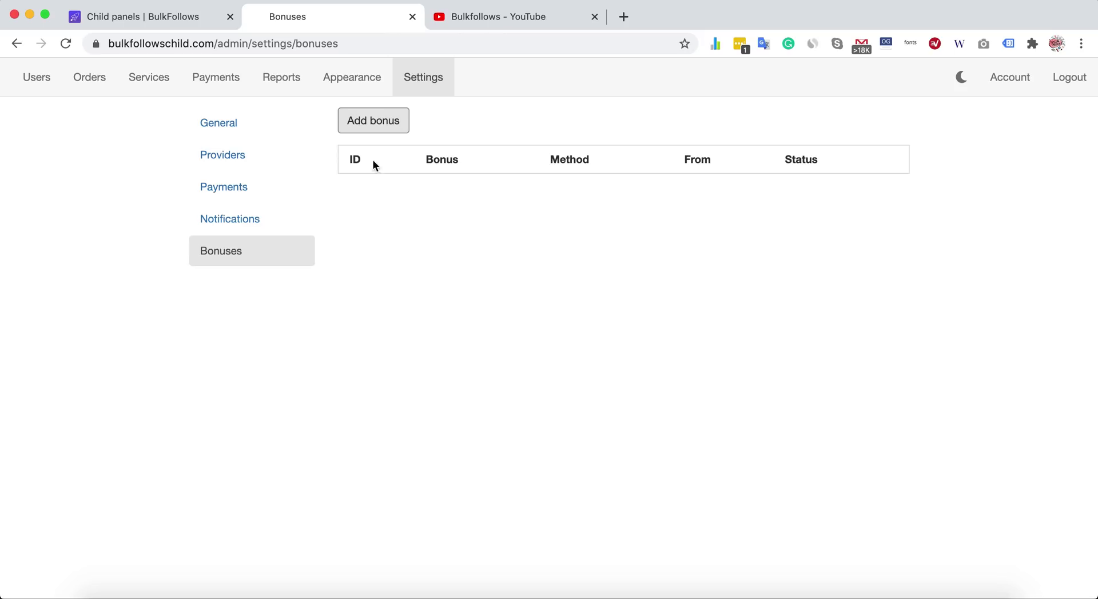
Review the child panel's list of appearance pages with their visibility and public status
click(350, 80)
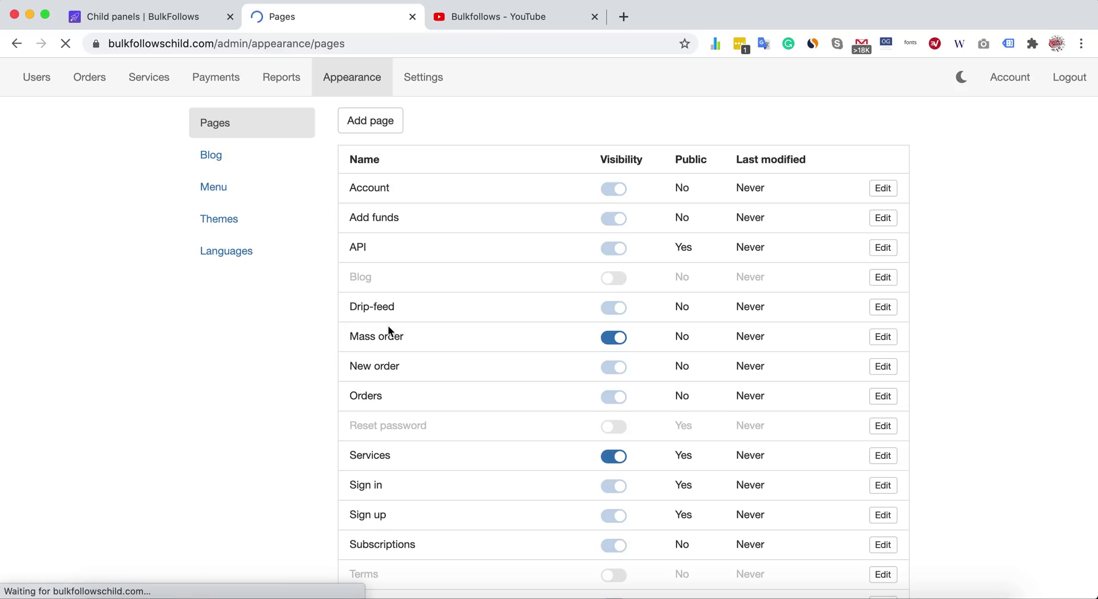
scroll(424, 259, down, 2)
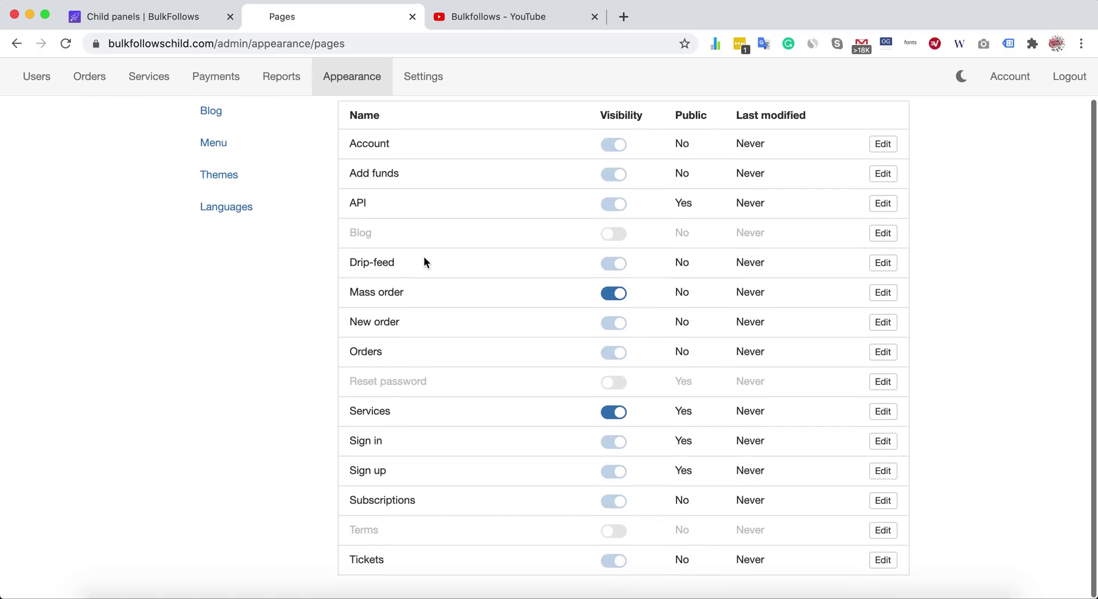
scroll(424, 262, up, 2)
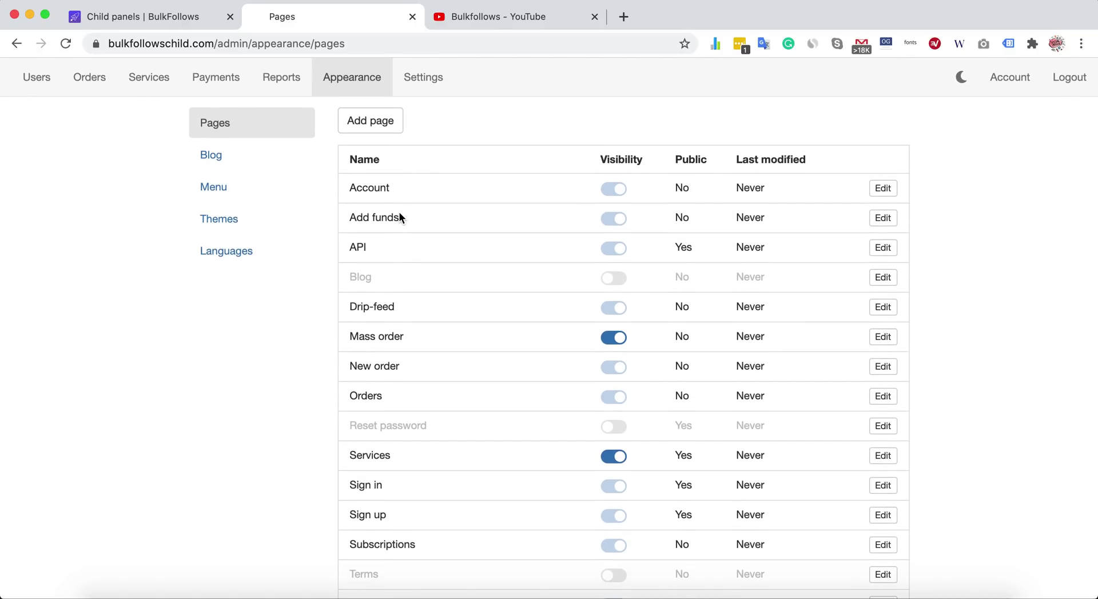
scroll(399, 213, down, 2)
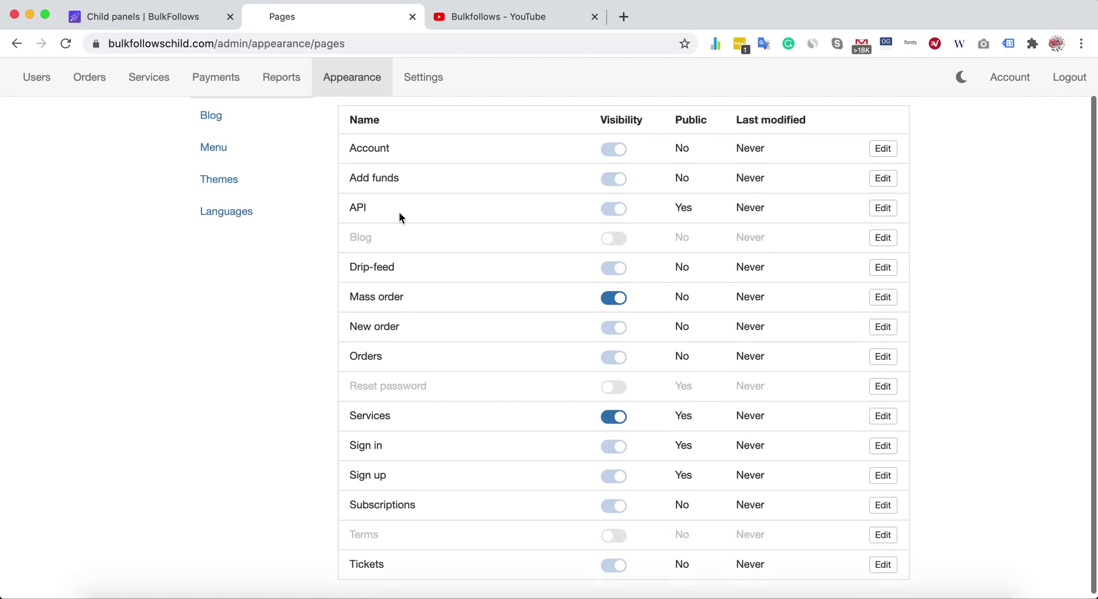
scroll(399, 213, up, 2)
scroll(399, 212, down, 2)
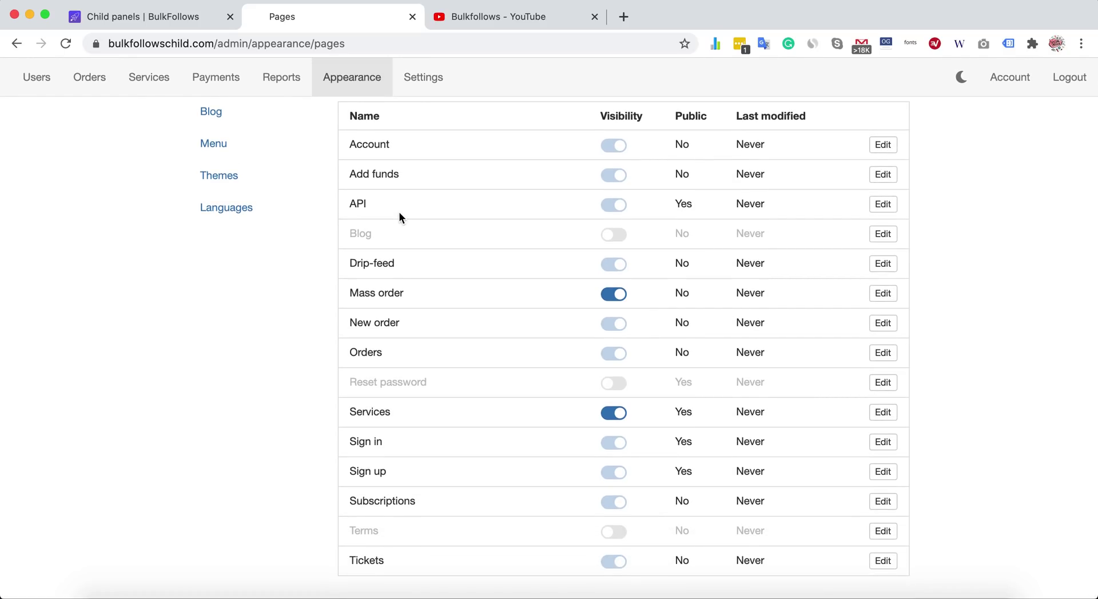
scroll(399, 213, up, 2)
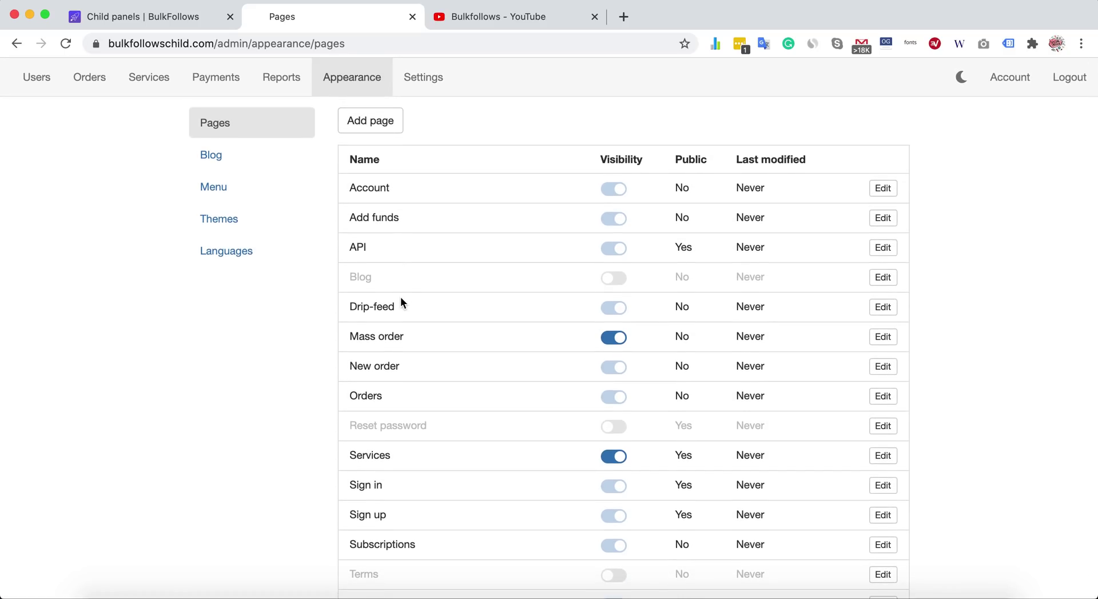
scroll(400, 297, down, 1)
Look over the content, URL and Public fields for adding a new page, and return to the page list without saving
click(370, 120)
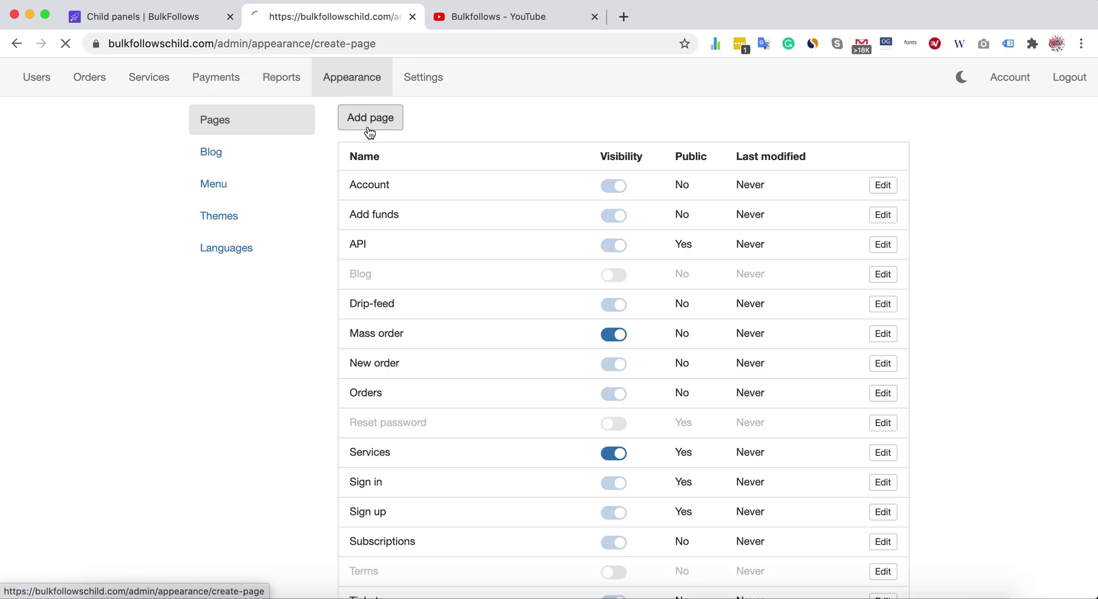
scroll(412, 262, down, 2)
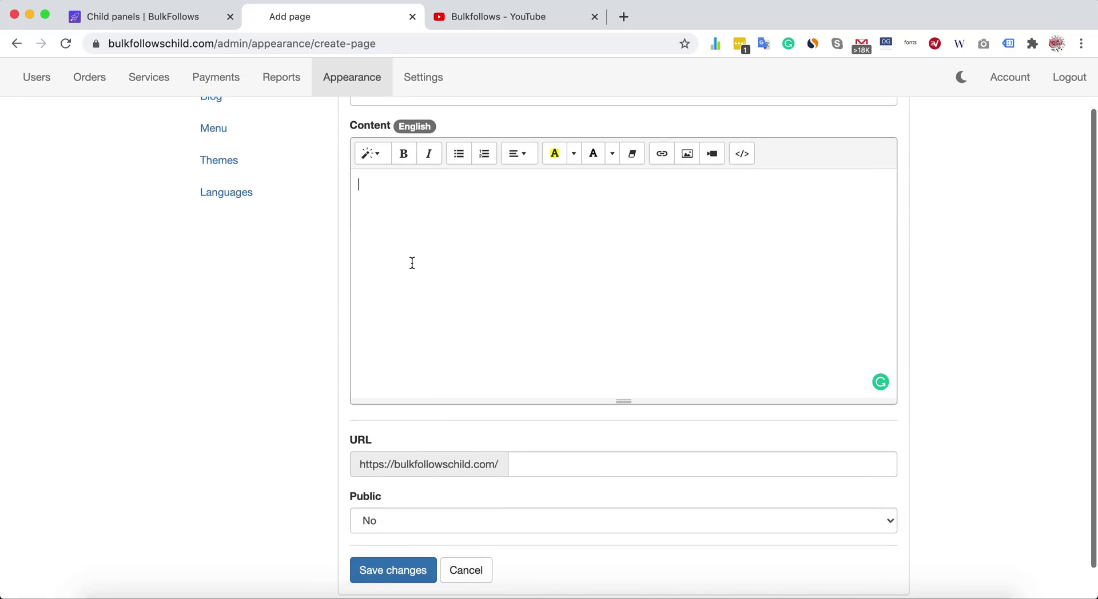
scroll(306, 257, up, 2)
click(255, 126)
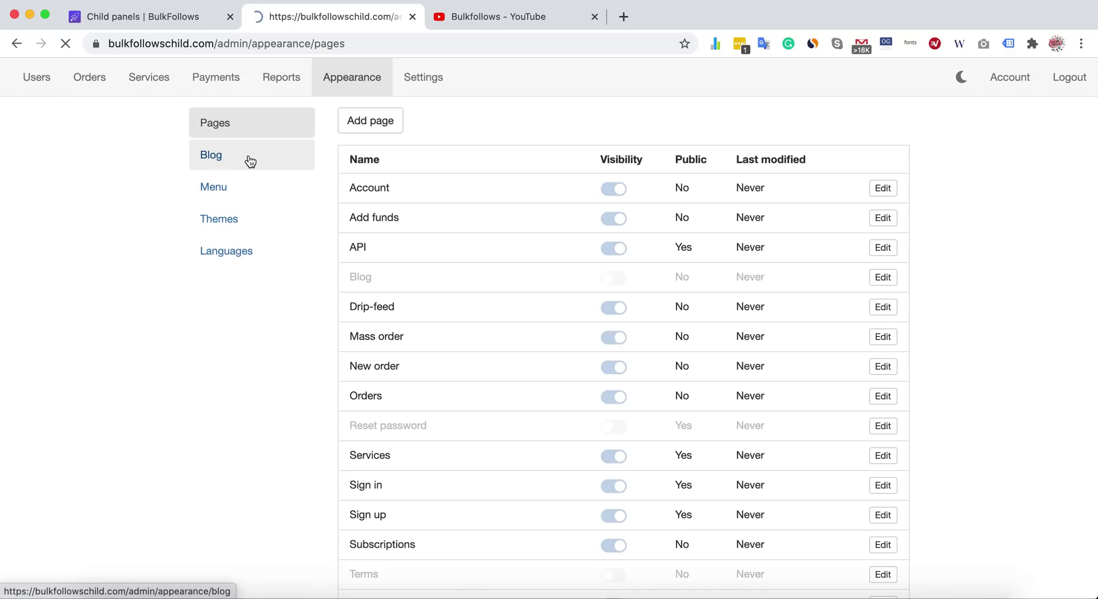
View the blog and menu sections of the panel's appearance settings, and browse the available themes
click(246, 157)
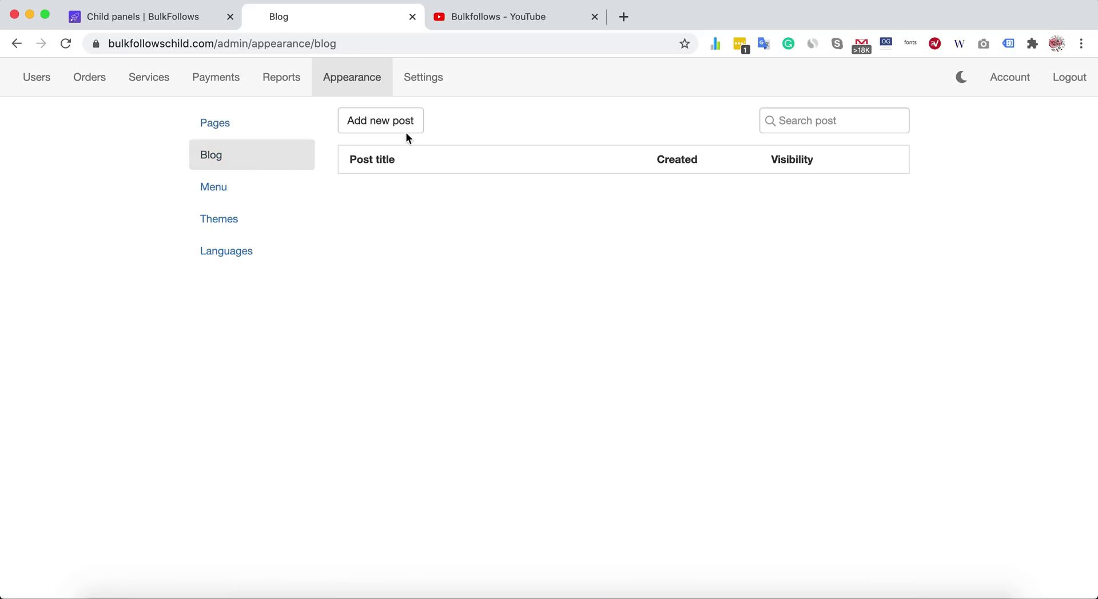
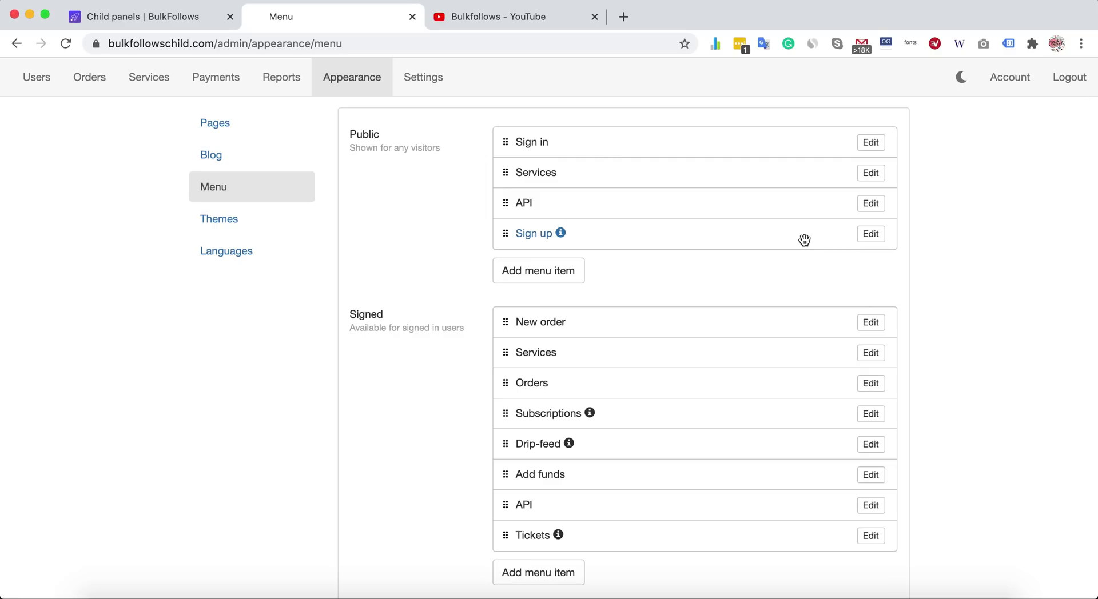
click(264, 234)
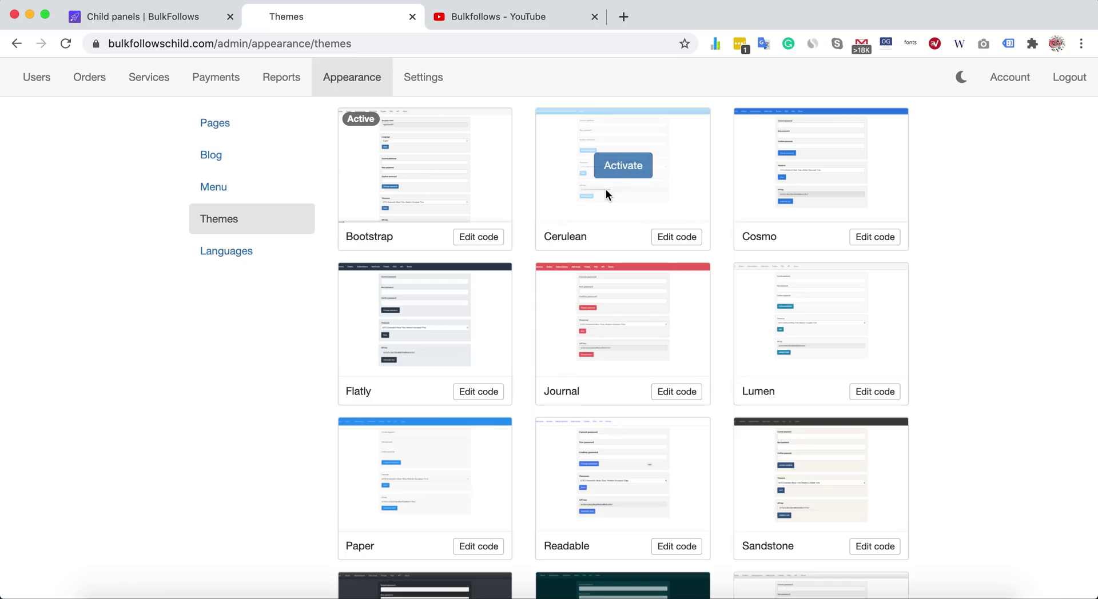
scroll(772, 216, down, 2)
scroll(772, 216, down, 8)
scroll(772, 216, up, 5)
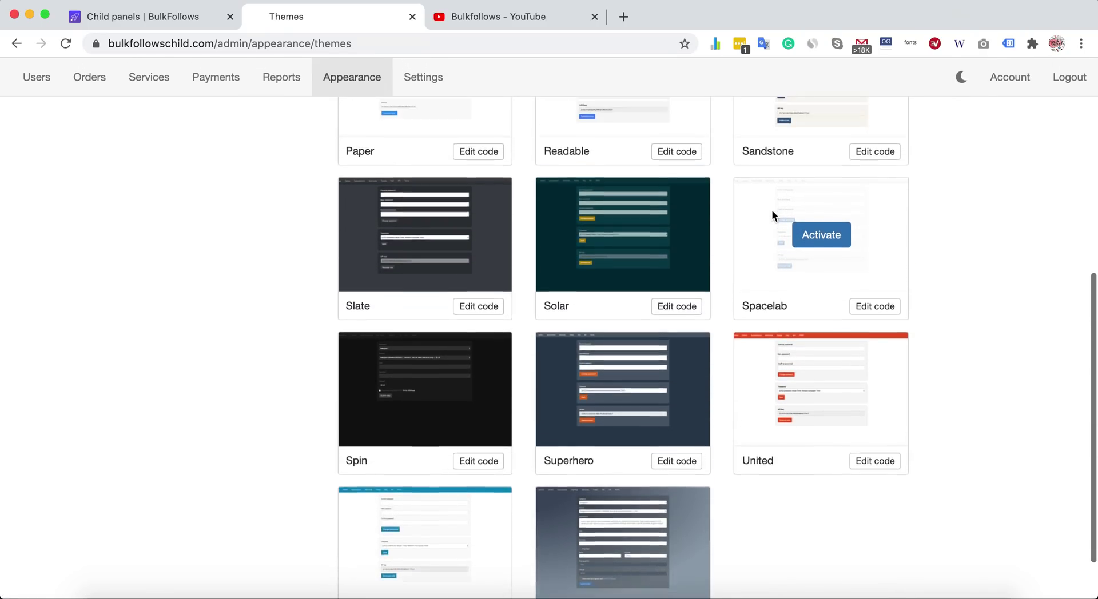
Browse the full list of available themes, and open the panel's language settings
scroll(772, 216, up, 3)
scroll(743, 246, down, 8)
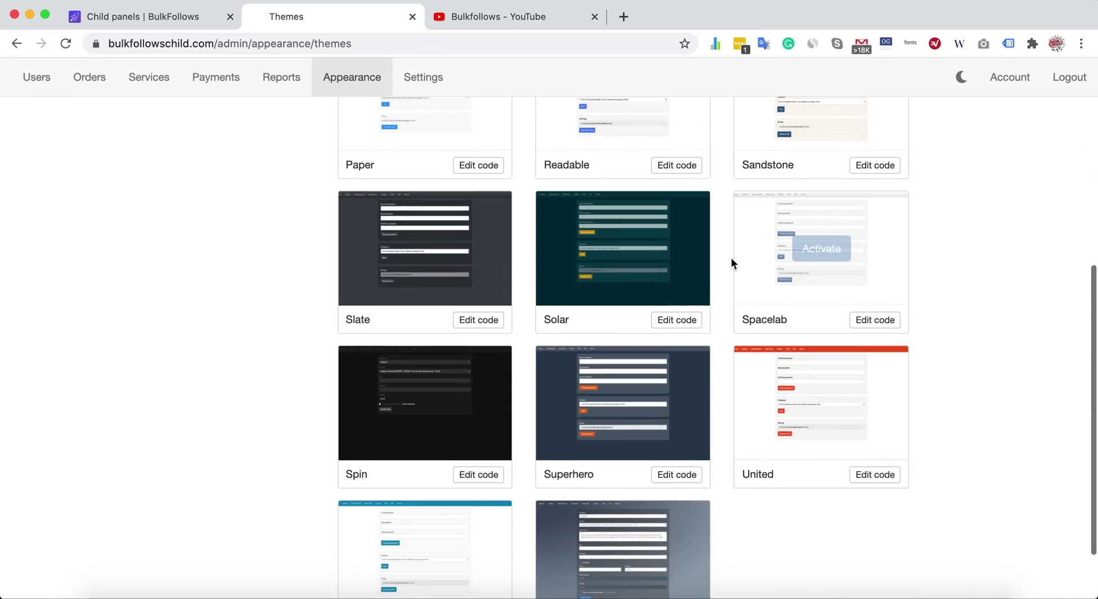
scroll(612, 369, up, 8)
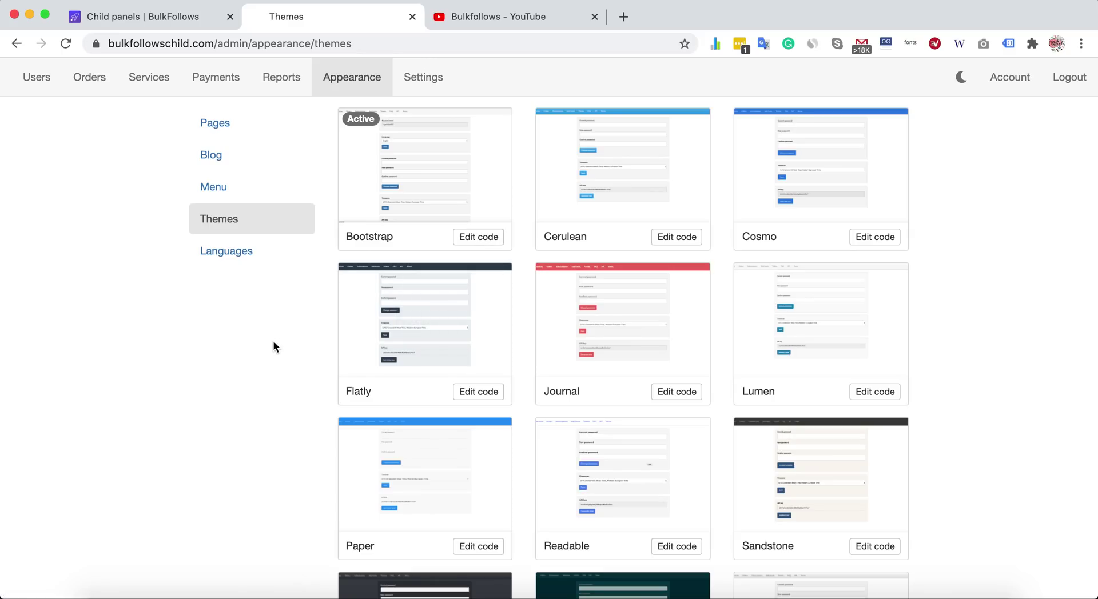
click(255, 252)
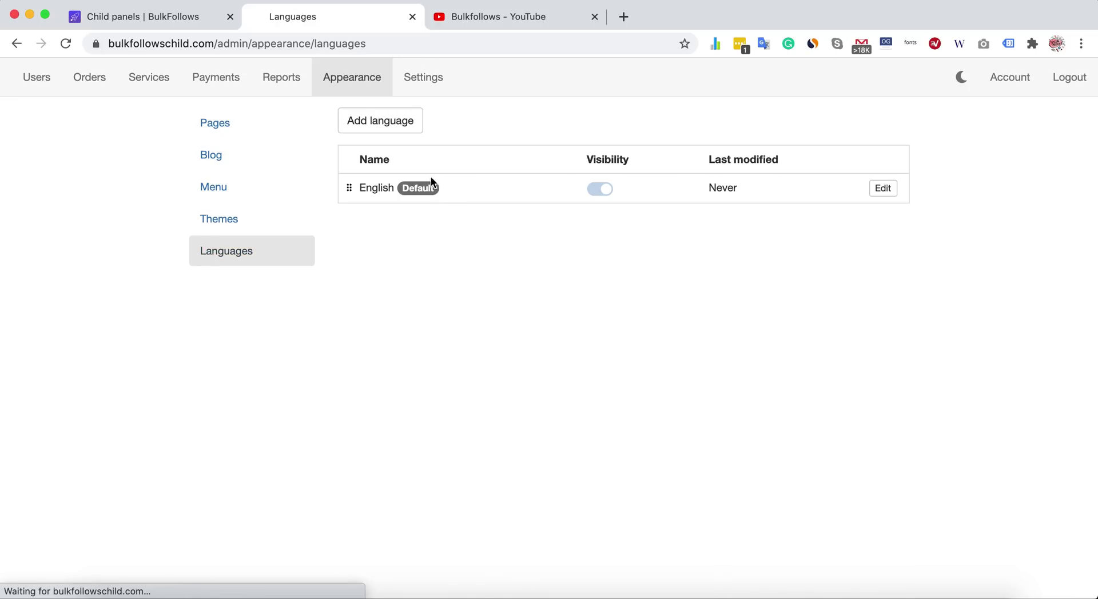
click(404, 130)
click(438, 168)
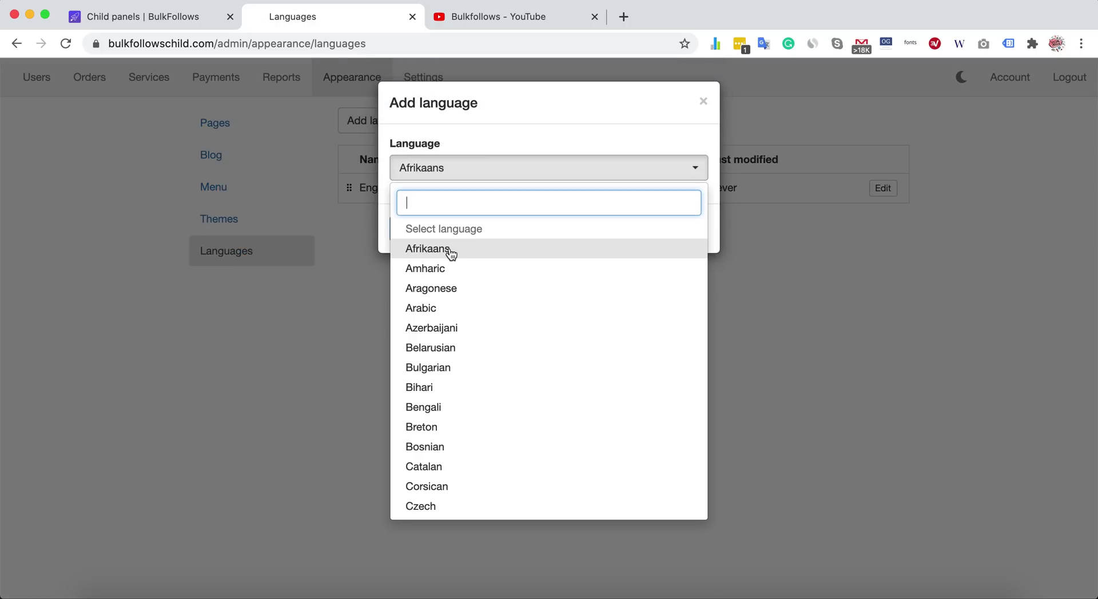
click(597, 130)
click(527, 233)
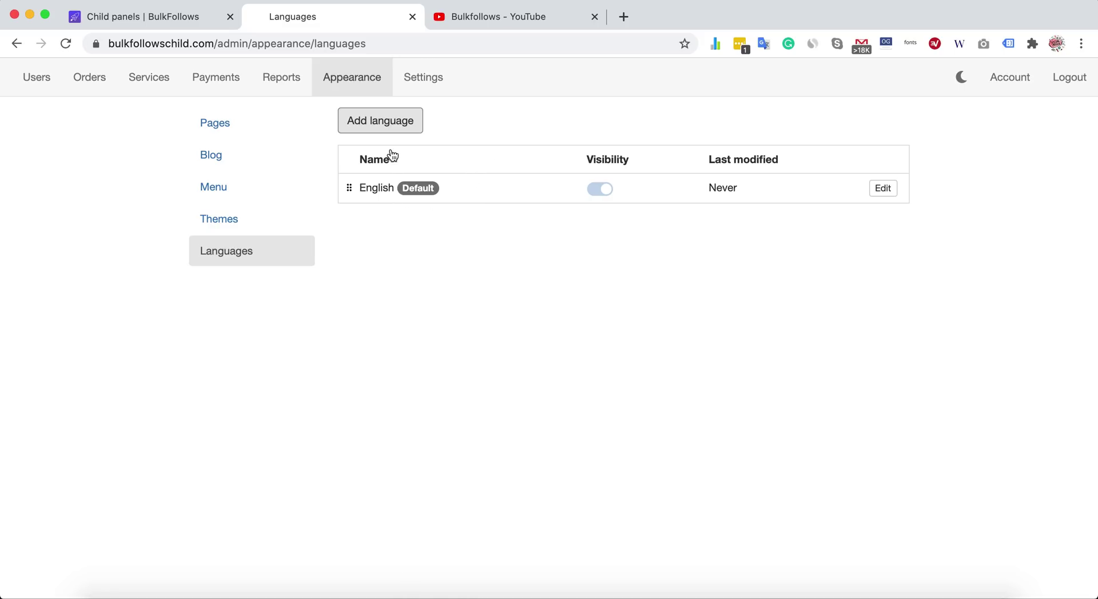
Add German as a new panel language and save it
click(399, 124)
click(435, 177)
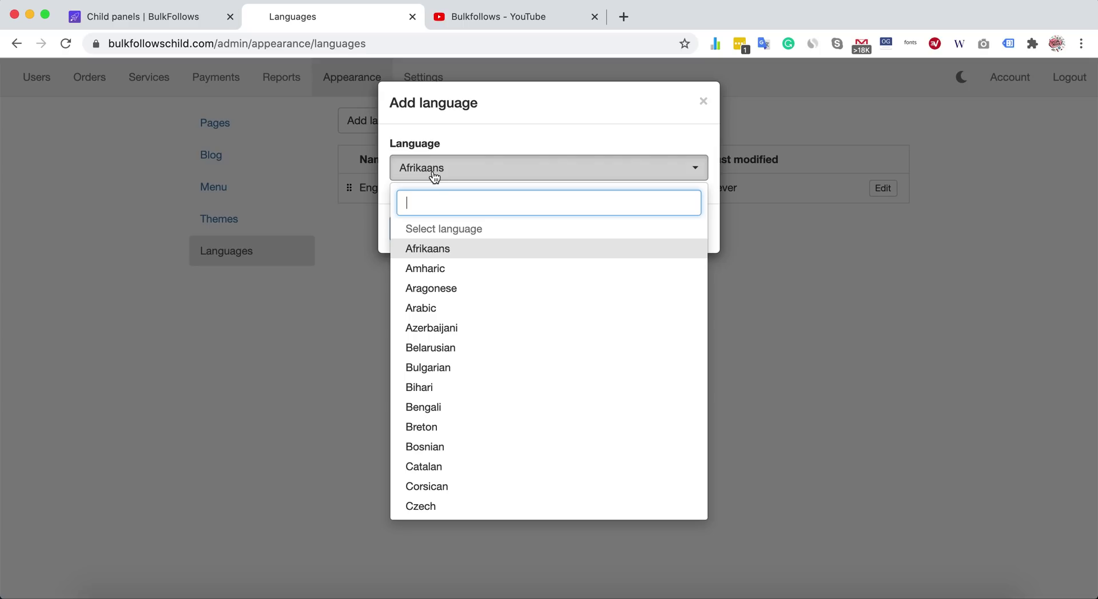
scroll(458, 354, down, 5)
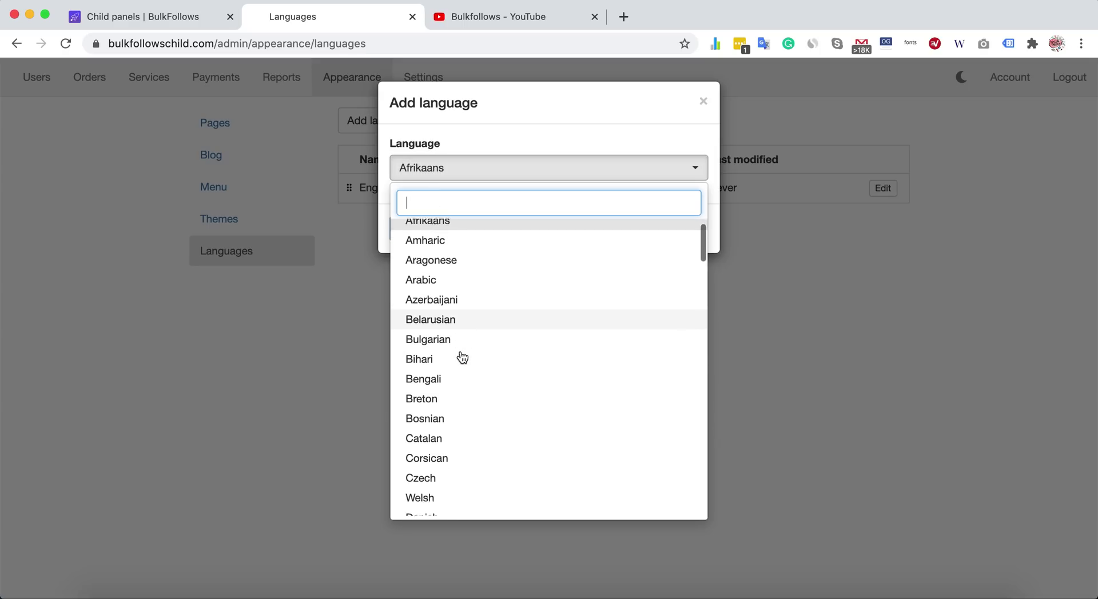
click(461, 394)
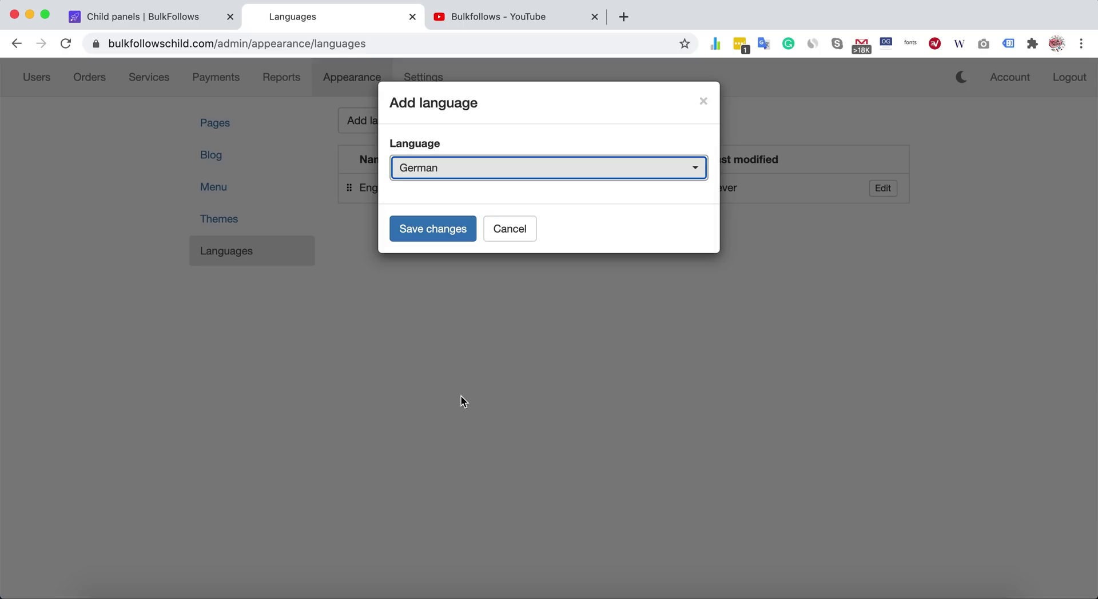
click(435, 240)
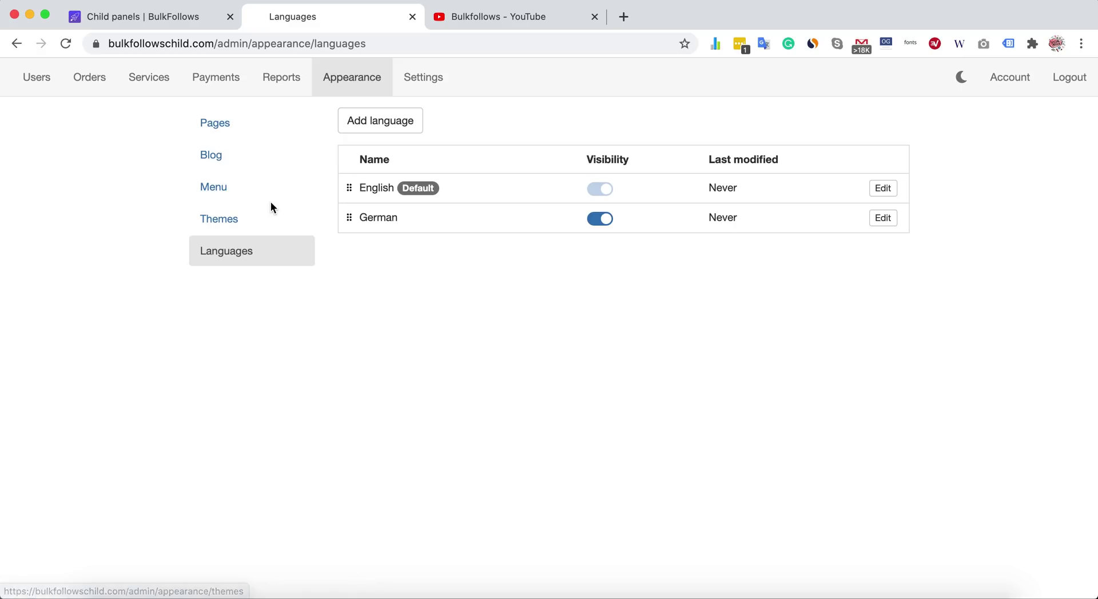
Check the language choices on the child panel's public sign-in page at bulkfollowschild.com, and return to the language settings
drag(218, 44, 593, 45)
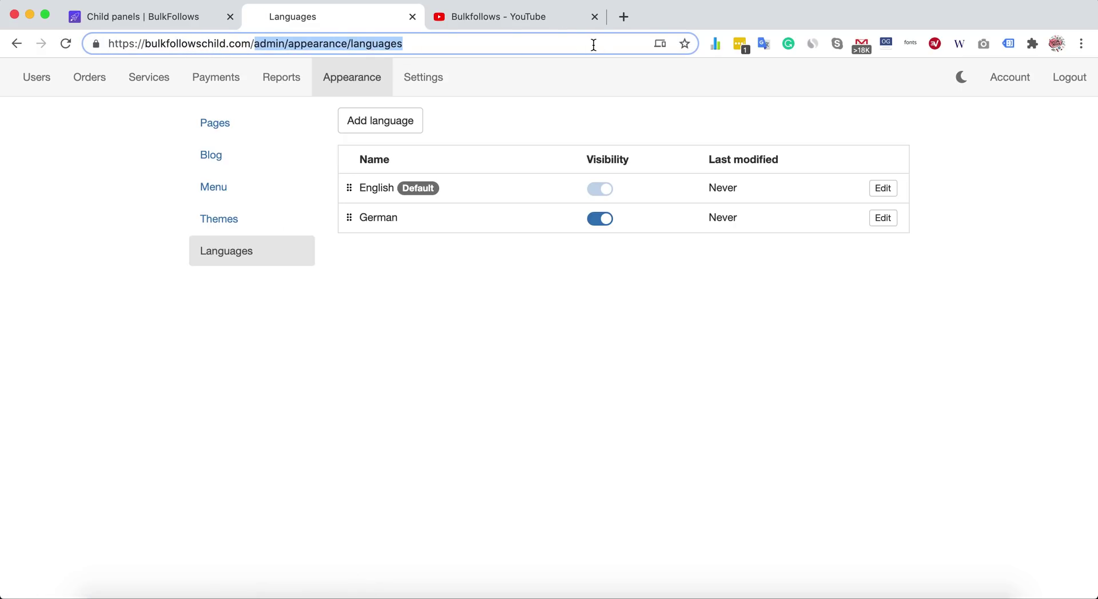
key(BackSpace)
key(Return)
click(293, 84)
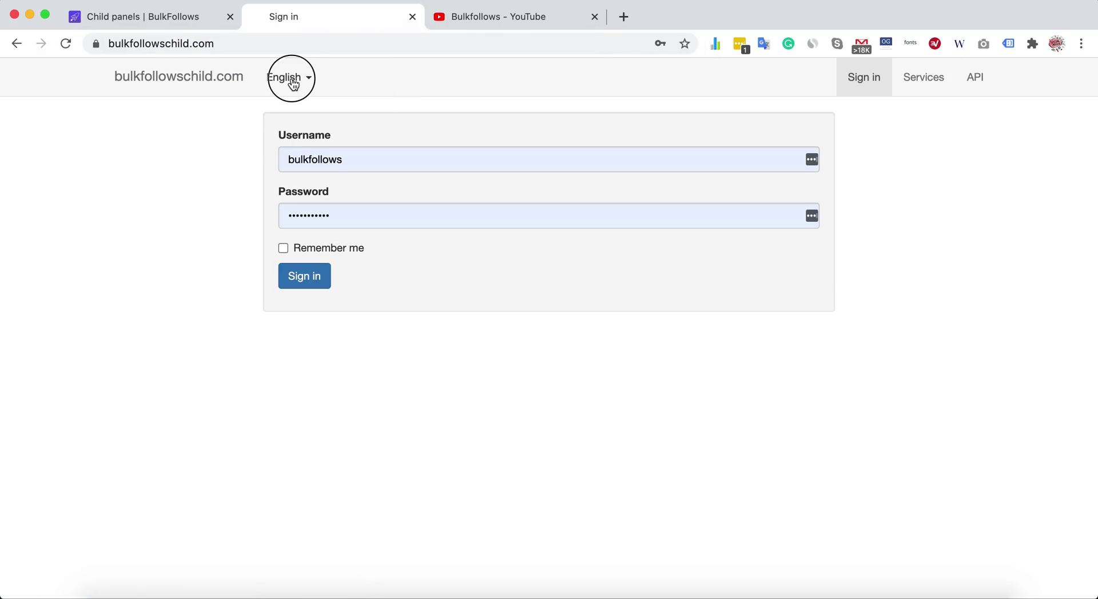
click(111, 175)
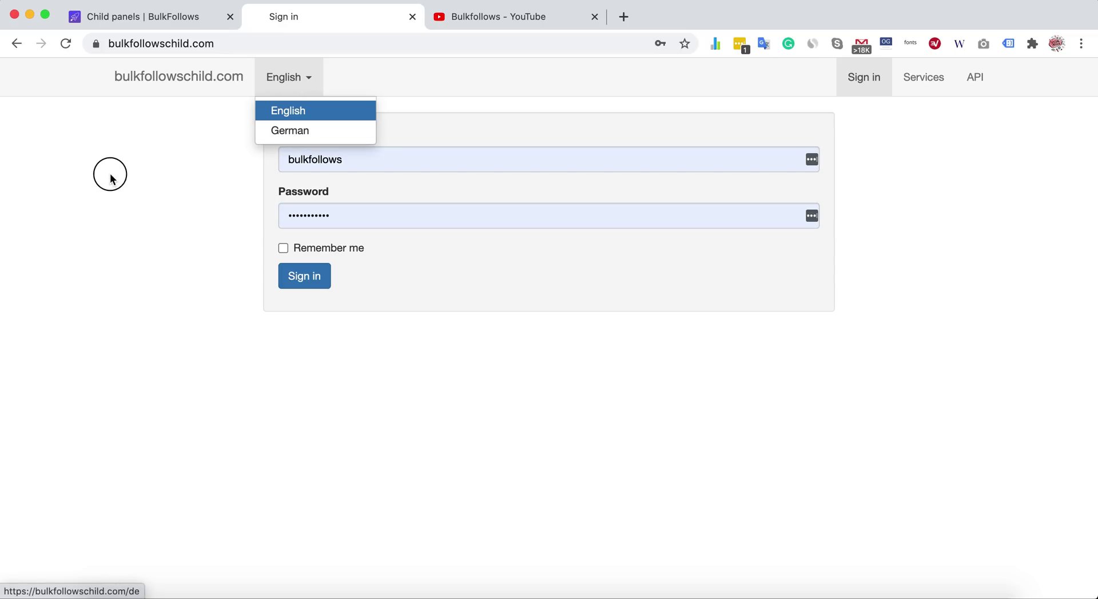
click(17, 45)
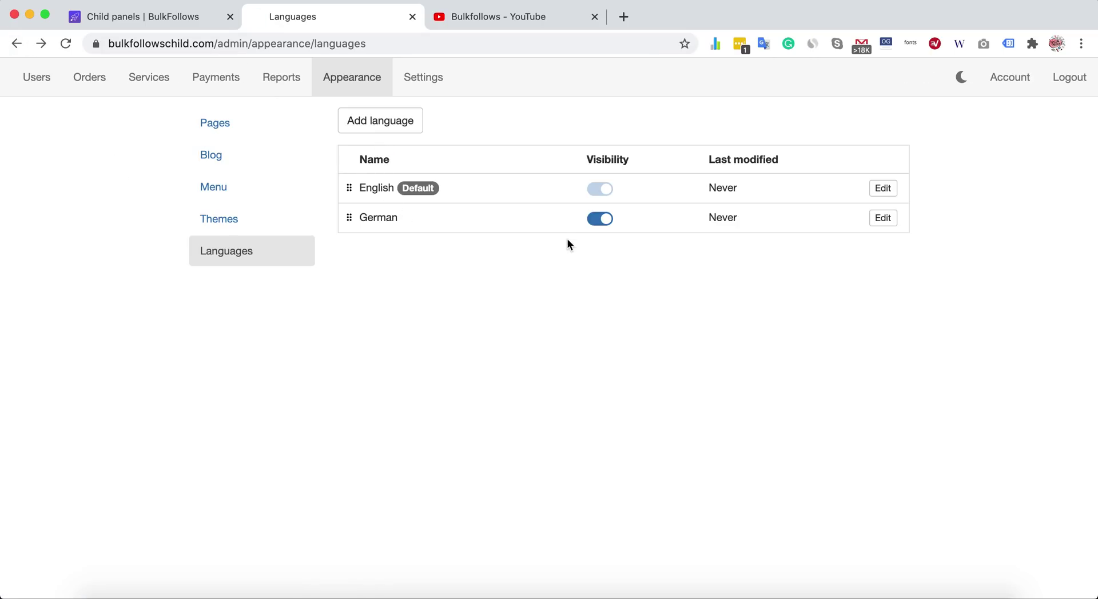
Examine the editable German translation texts, and leave the language editor without making changes
click(880, 218)
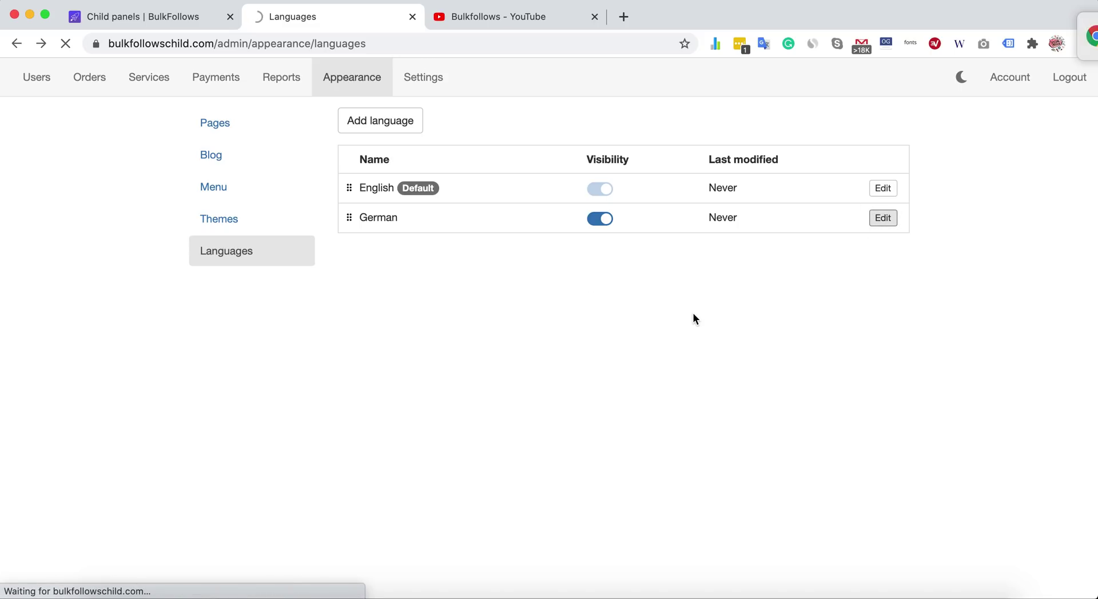
click(1056, 26)
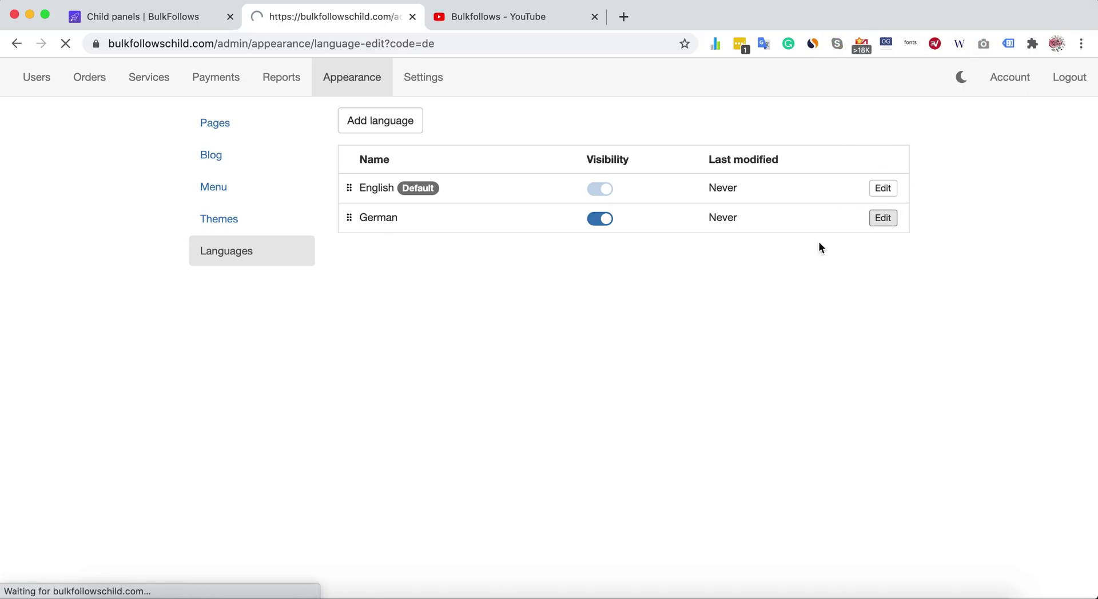
scroll(561, 366, down, 2)
scroll(561, 369, up, 3)
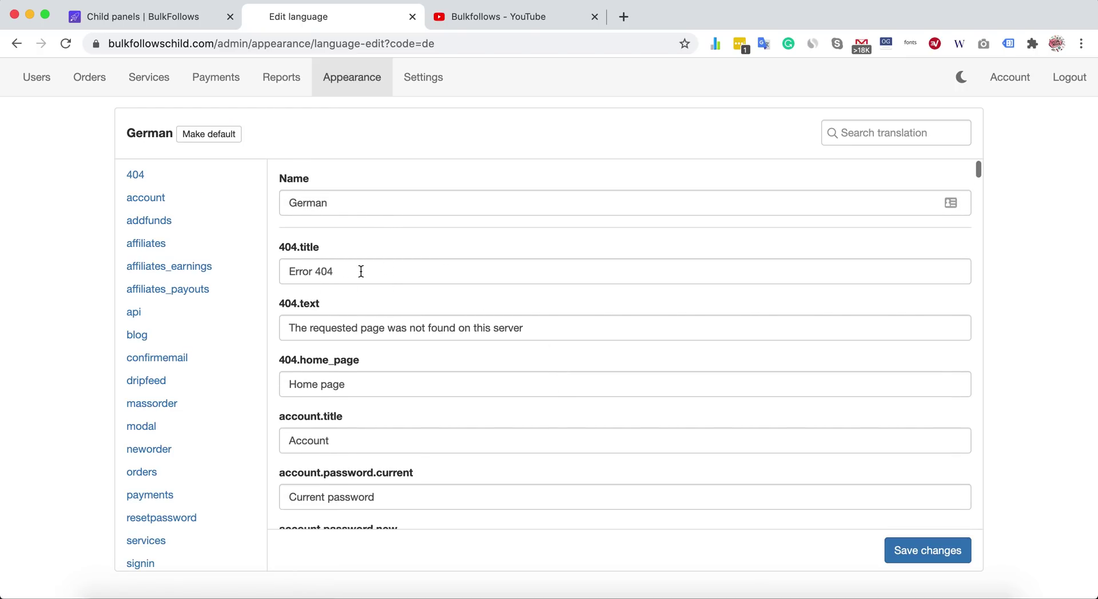
scroll(349, 326, down, 2)
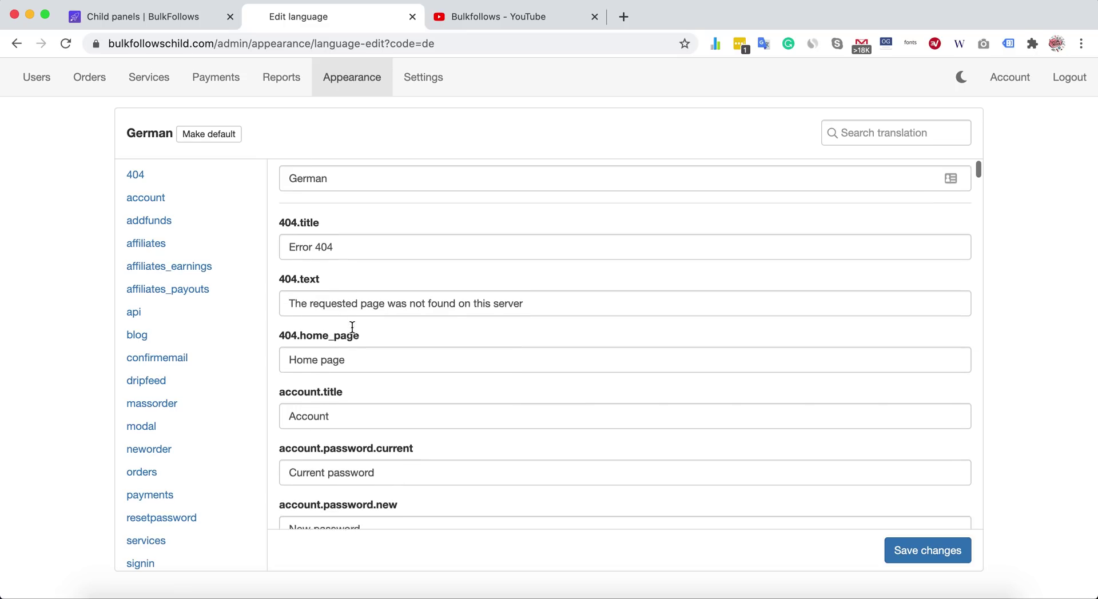
scroll(352, 328, down, 2)
scroll(352, 328, up, 2)
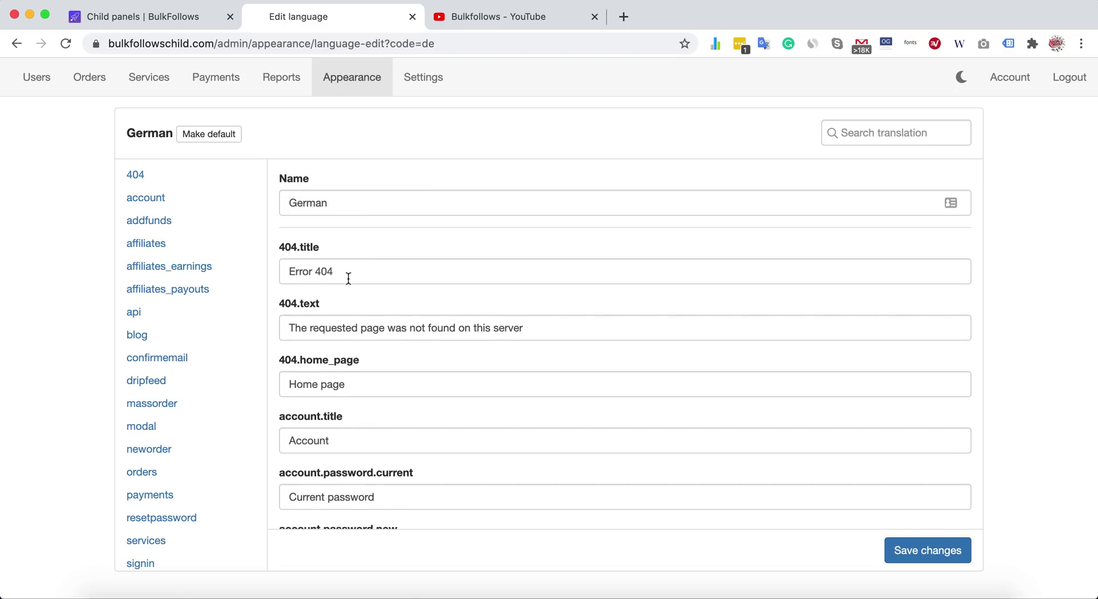
click(365, 86)
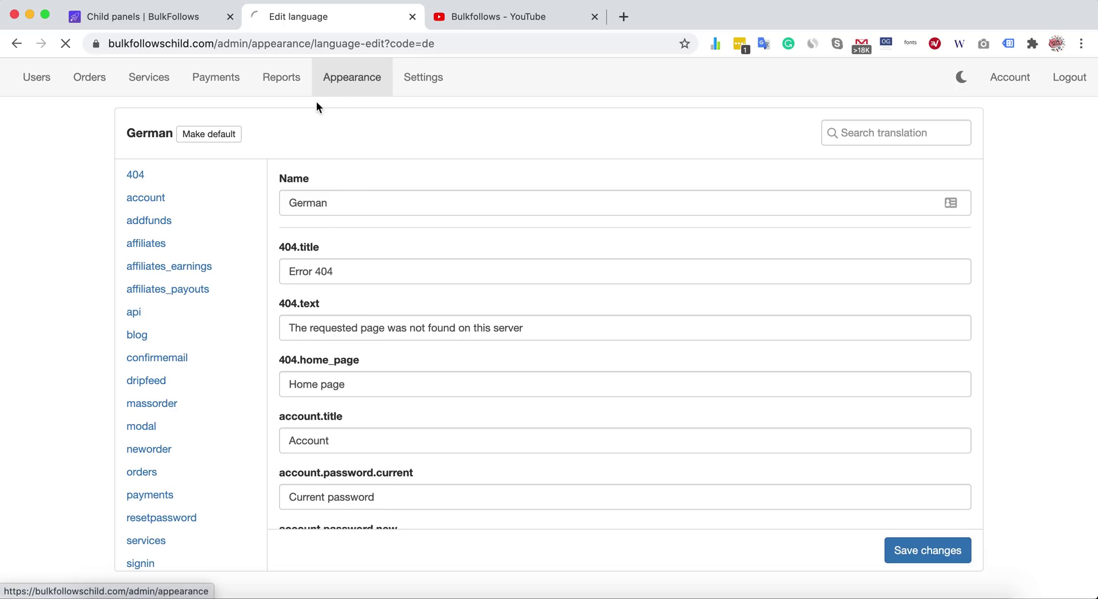
Review the panel's payments, orders and tickets reports for 2020
click(289, 82)
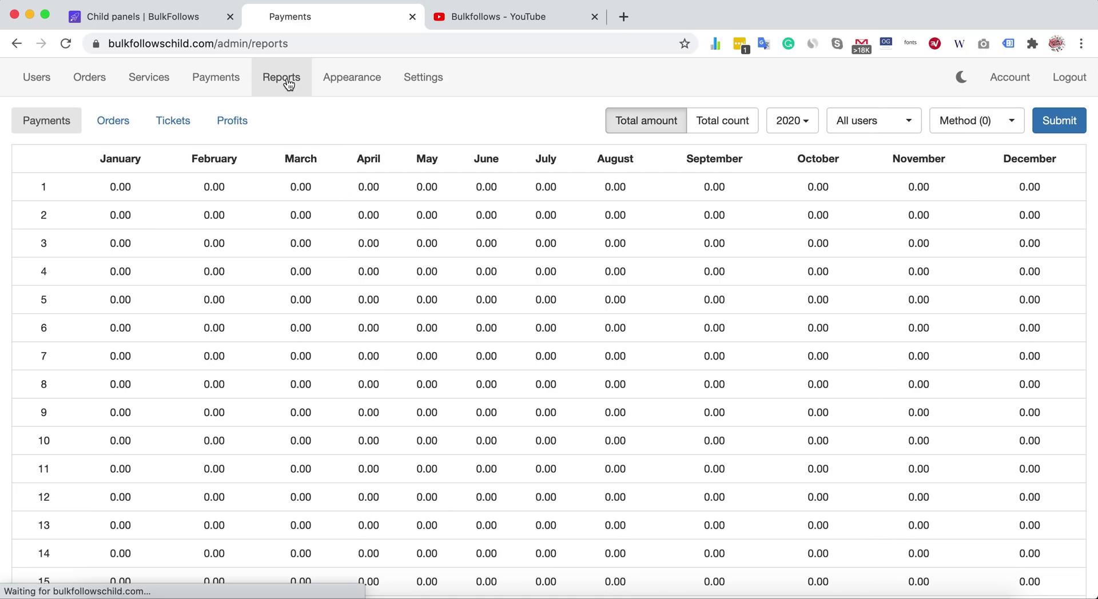
scroll(300, 289, down, 1)
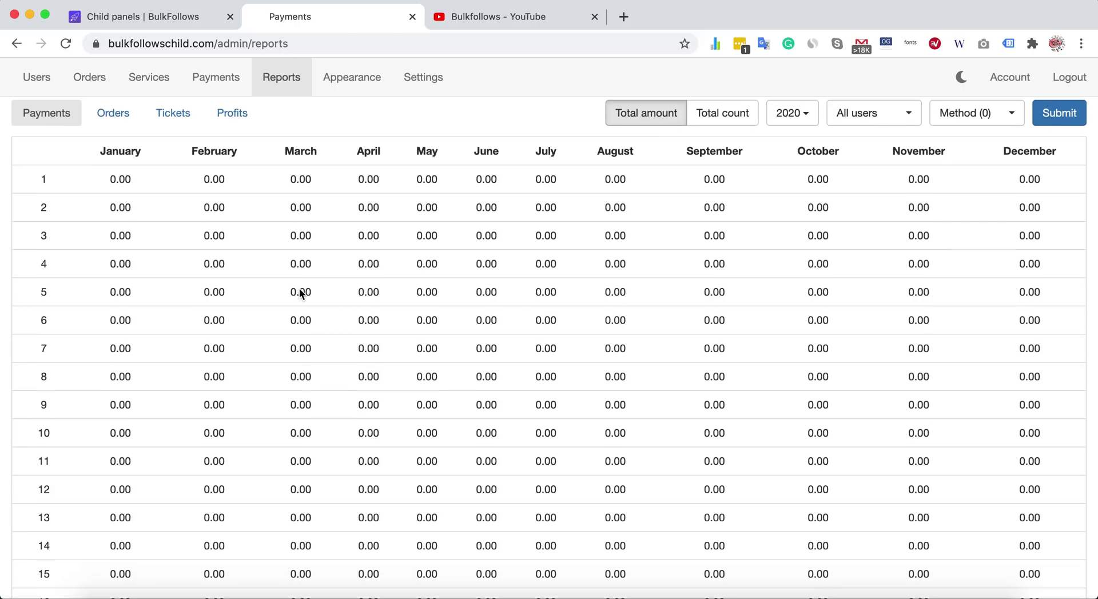
scroll(302, 294, down, 10)
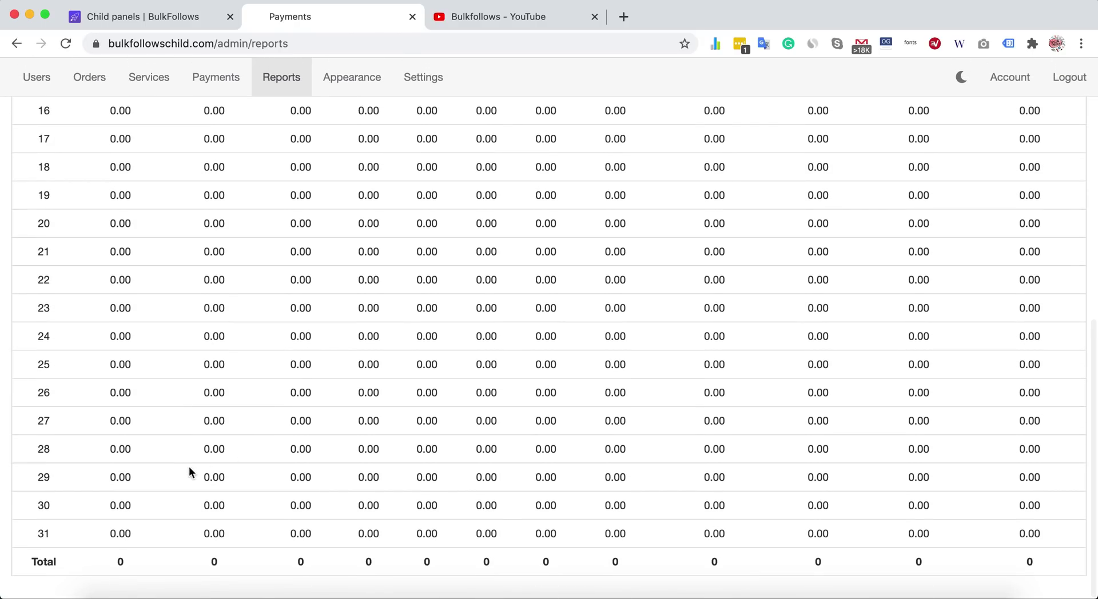
scroll(178, 472, up, 10)
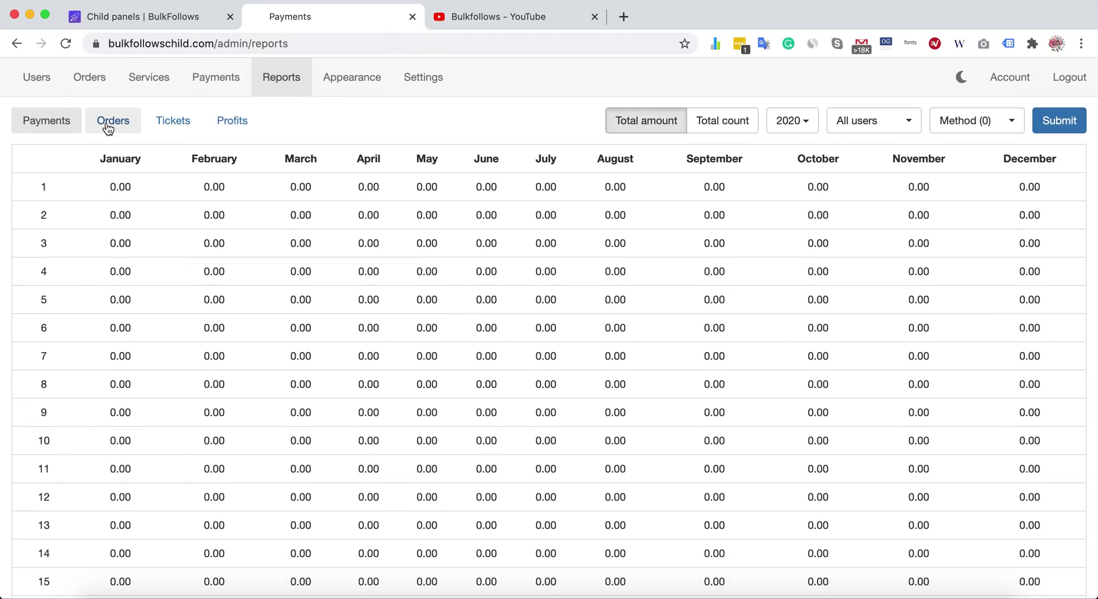
click(127, 126)
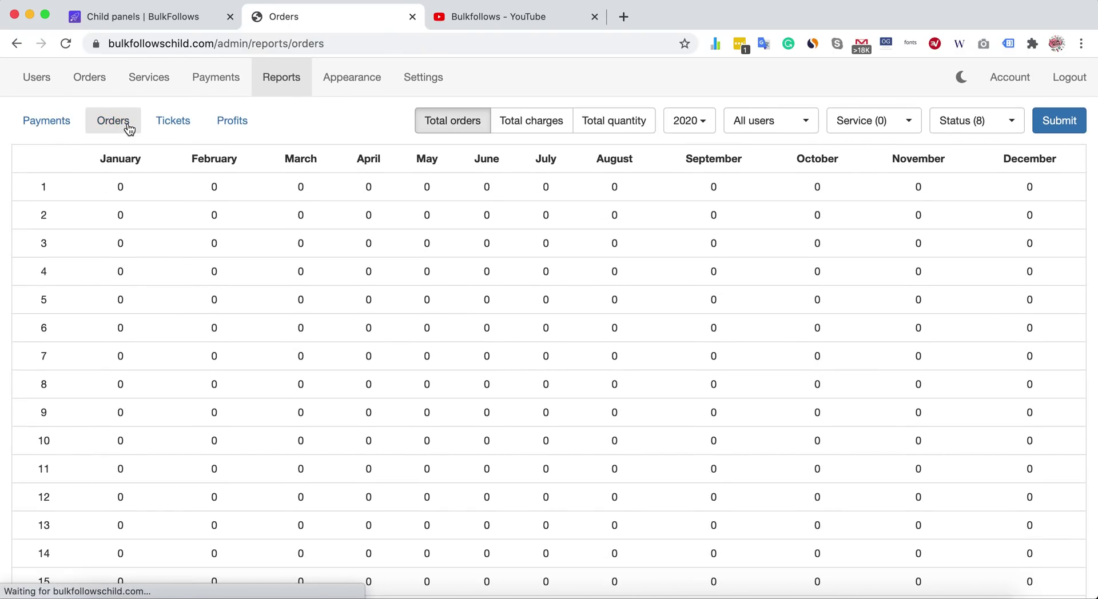
click(187, 133)
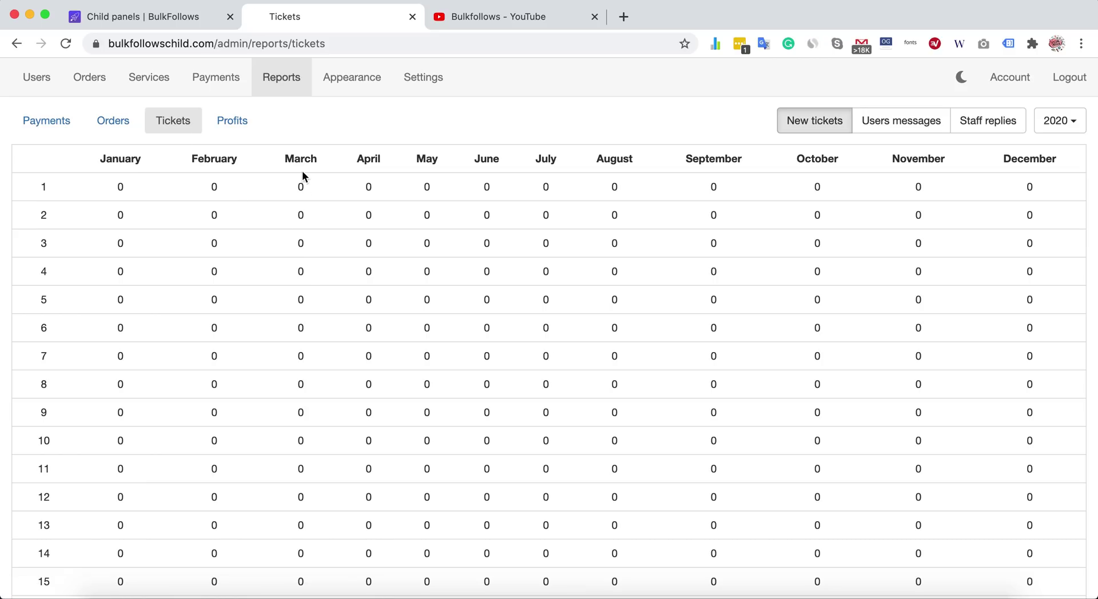
Examine the daily and monthly figures in the 2020 profits report
click(234, 119)
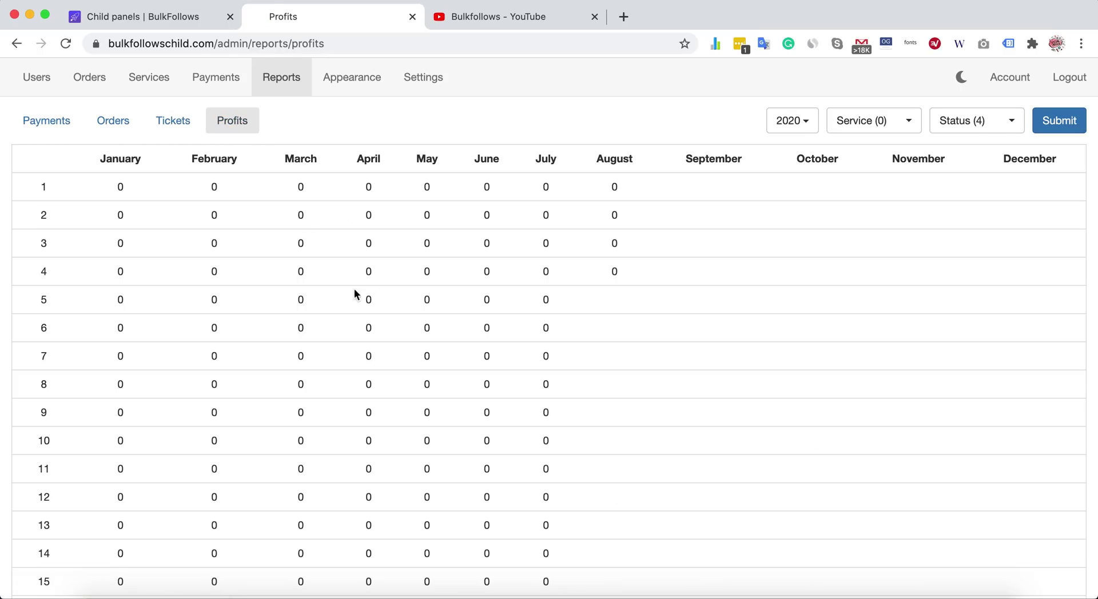
scroll(250, 311, down, 10)
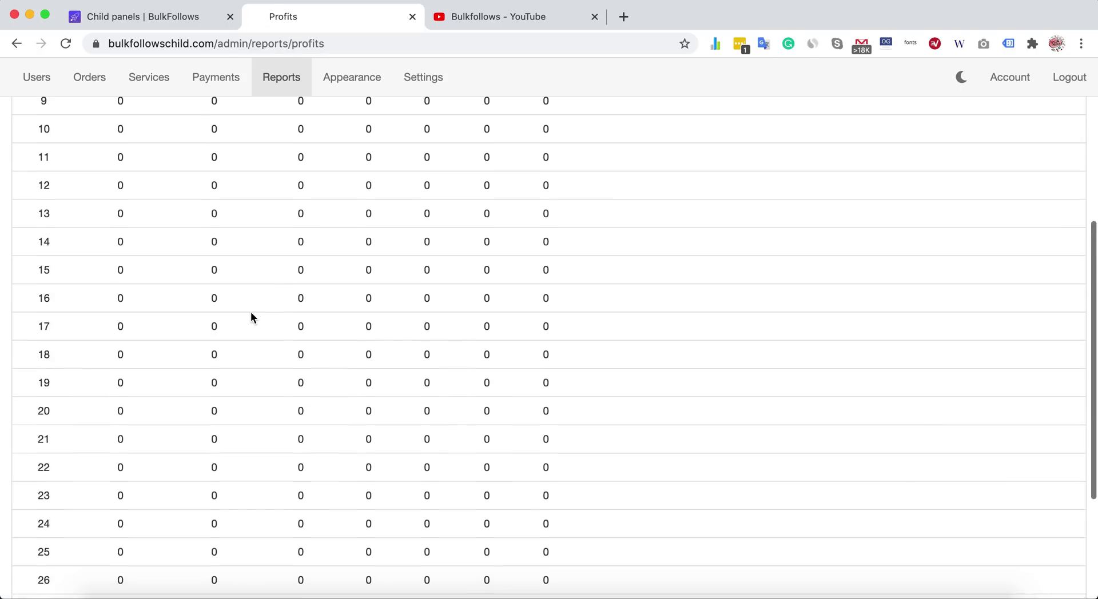
scroll(251, 311, up, 10)
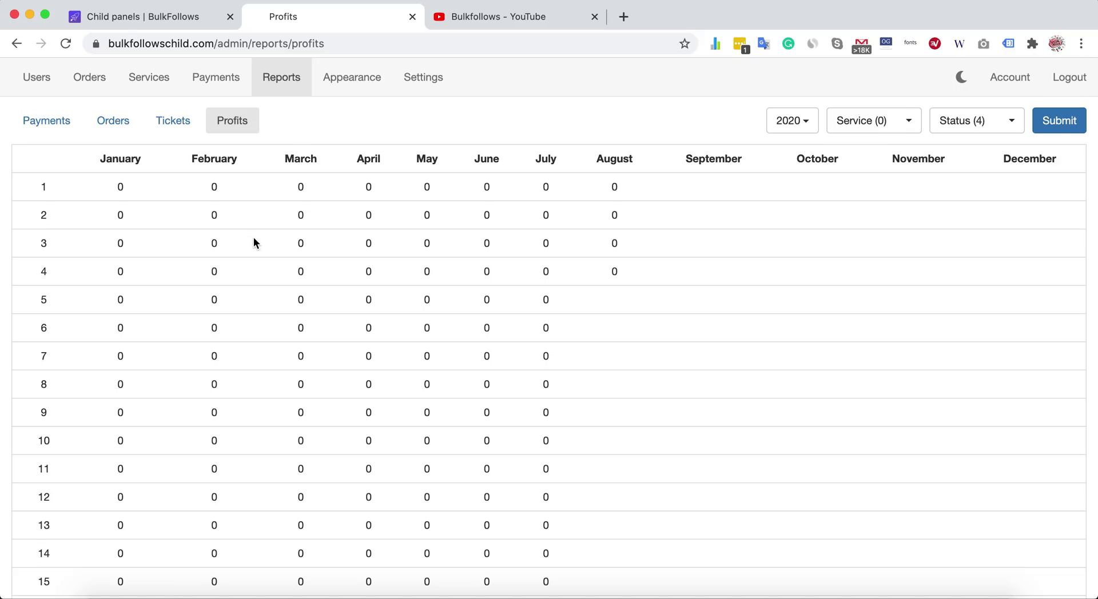
scroll(271, 296, down, 9)
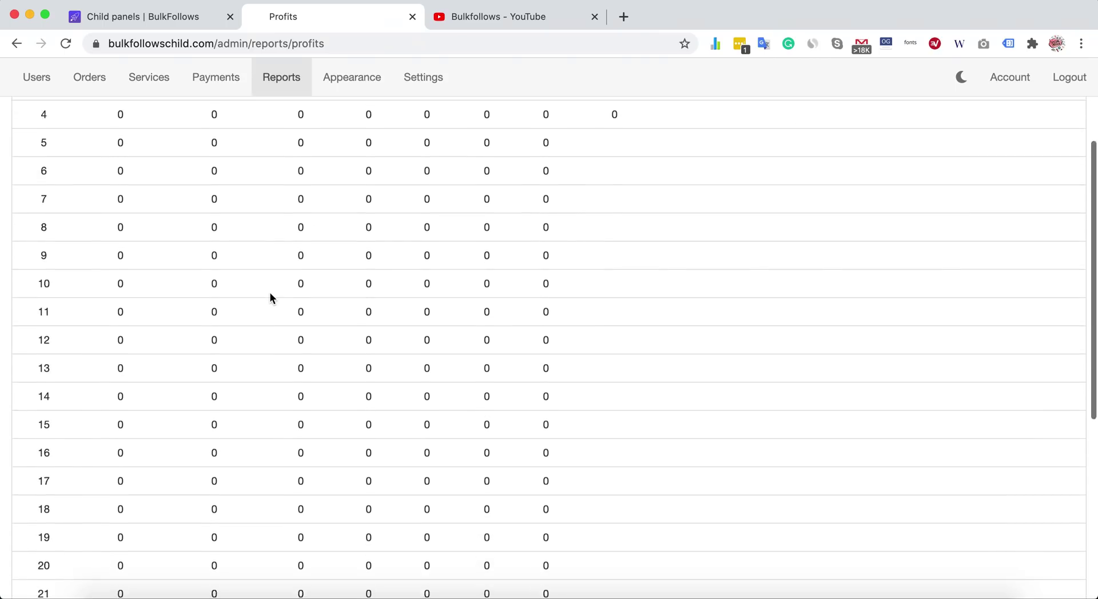
scroll(270, 293, up, 10)
scroll(270, 303, down, 4)
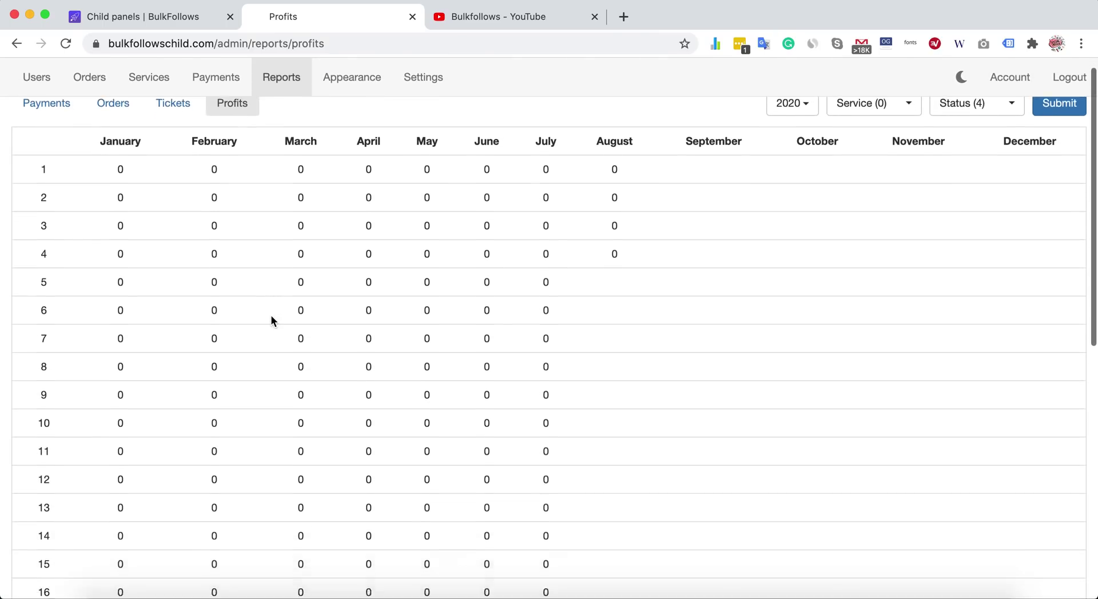
scroll(270, 286, up, 4)
View the payments page and the username, amount, method and memo fields for adding a payment, and cancel the form
click(221, 87)
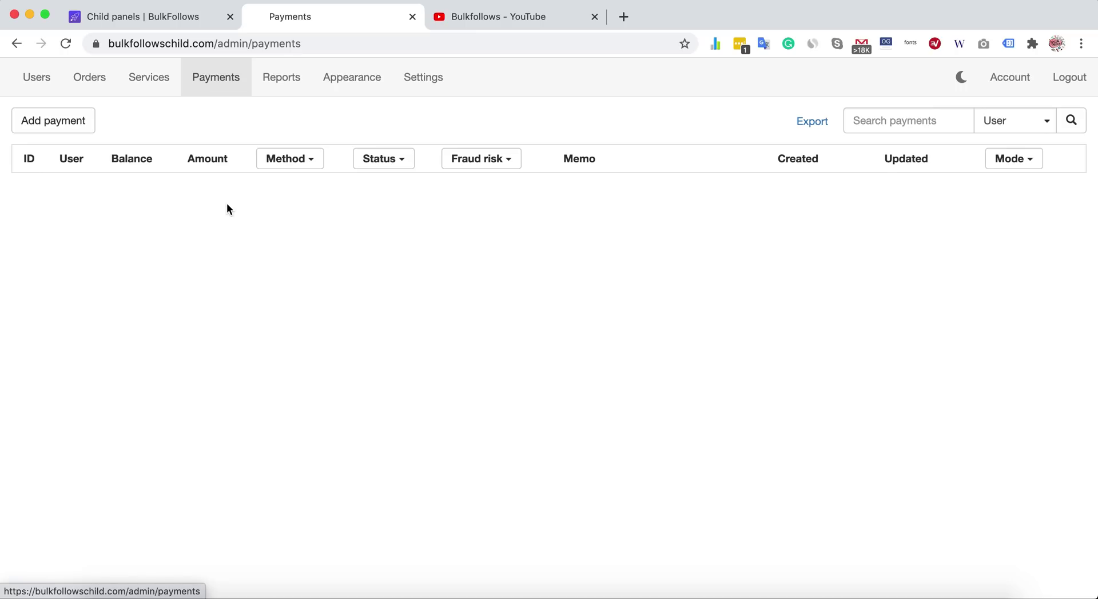
click(71, 128)
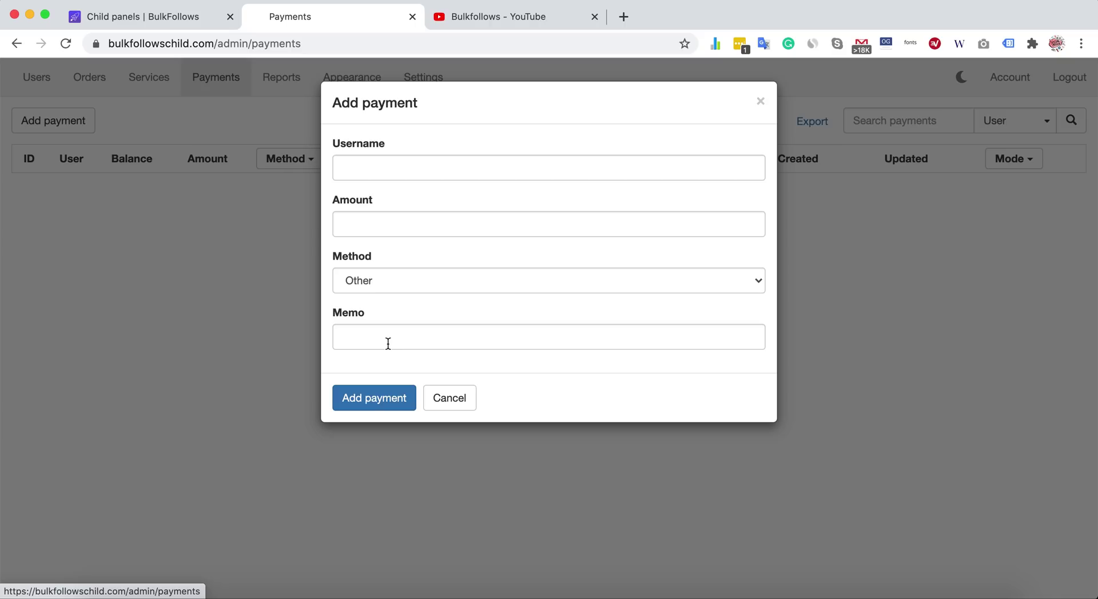
click(437, 388)
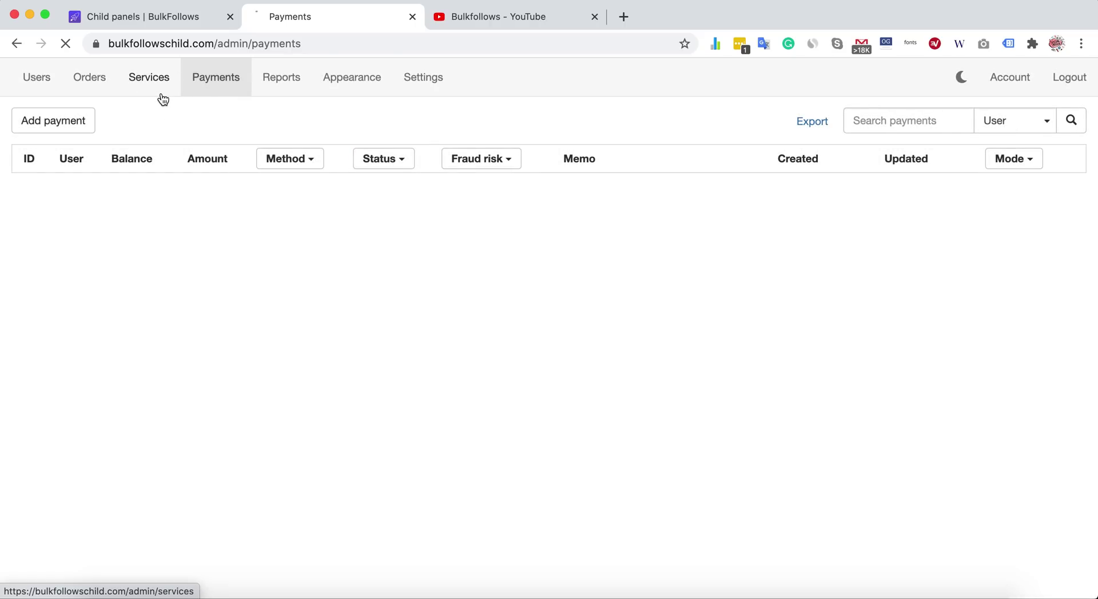
Create a service category named Facebook in the panel's services section
click(158, 93)
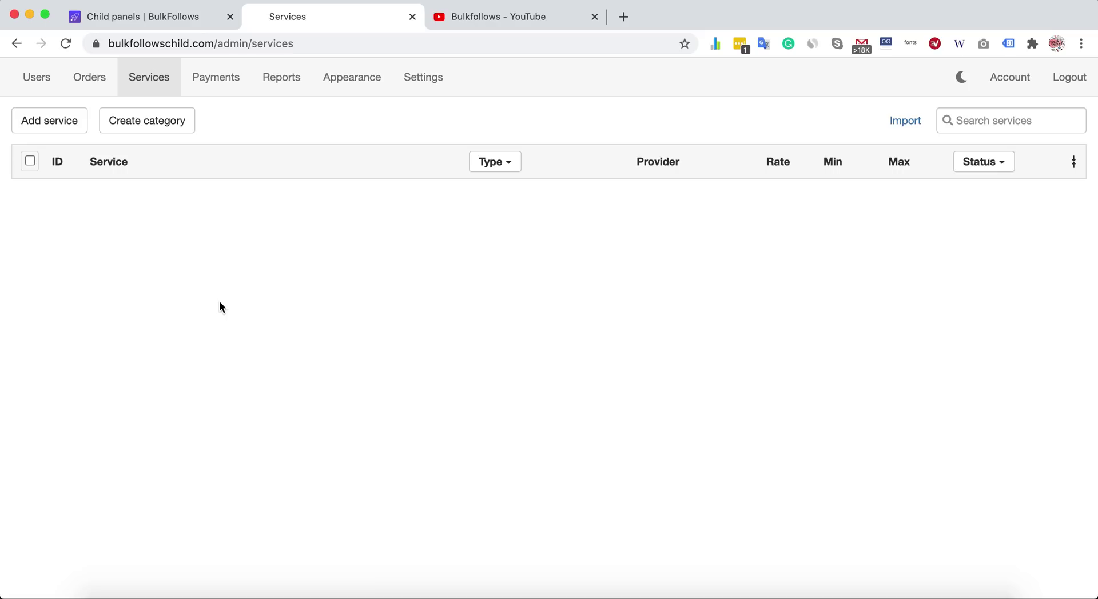
click(158, 129)
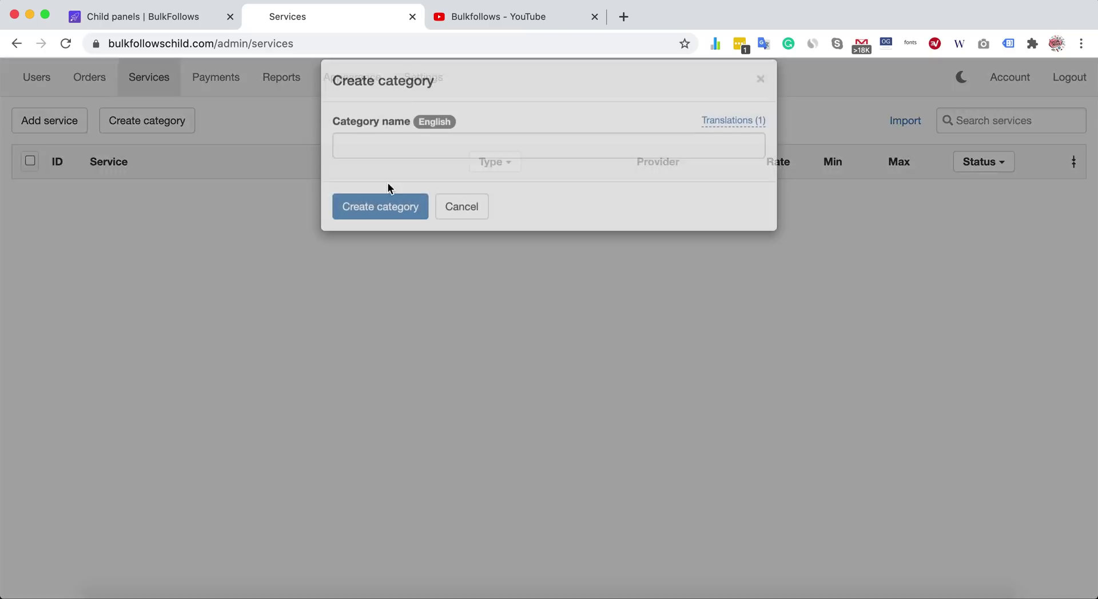
click(406, 173)
text(F)
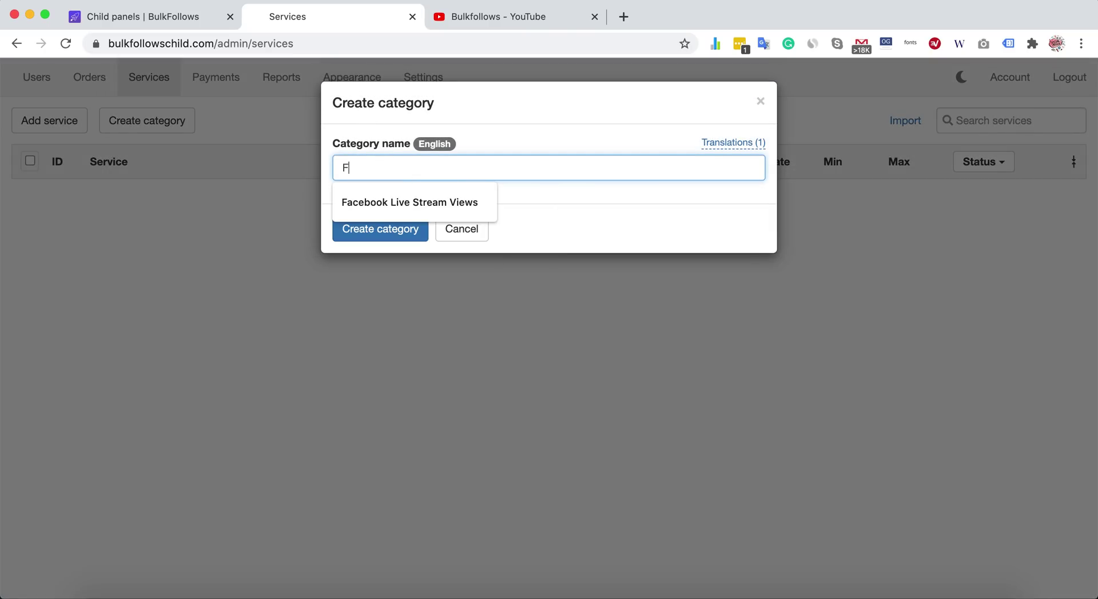
text(acebook)
click(403, 229)
Create a second service category named Instagram
click(177, 130)
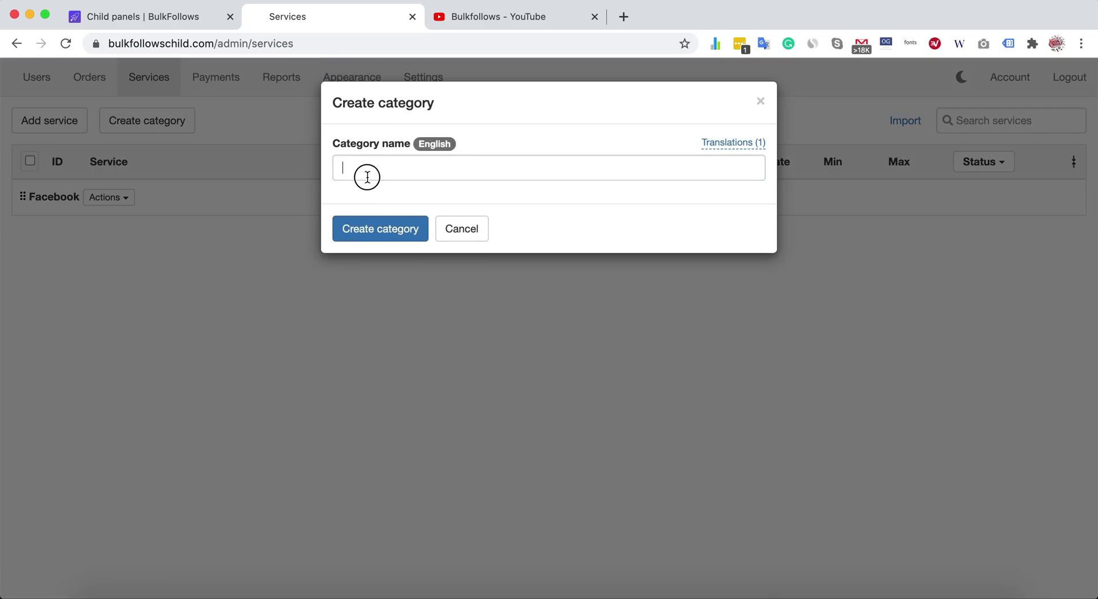
click(368, 174)
text(Instagram)
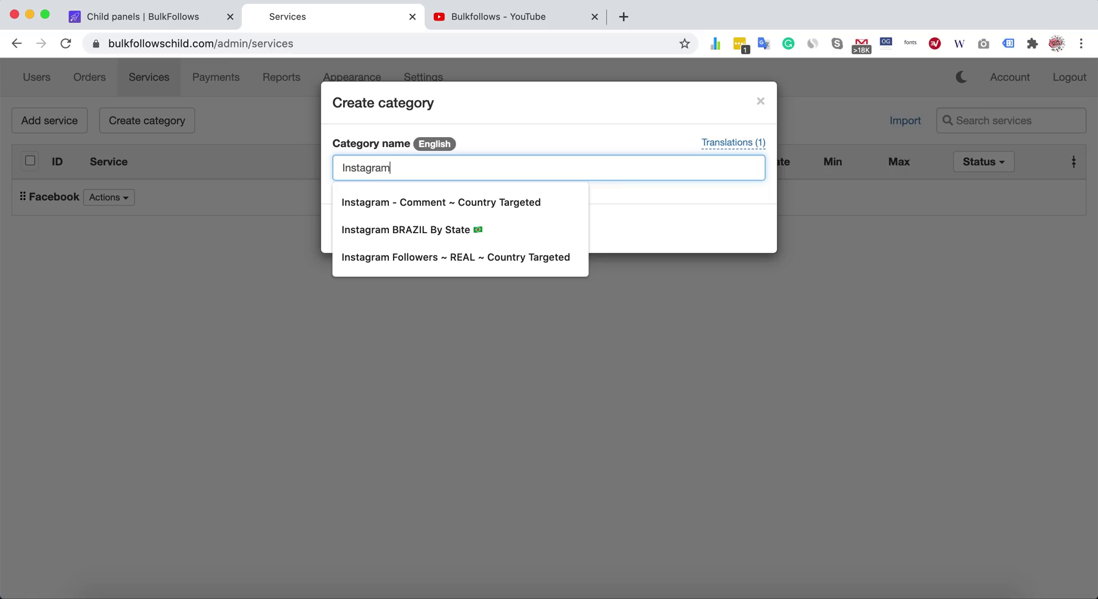
click(392, 226)
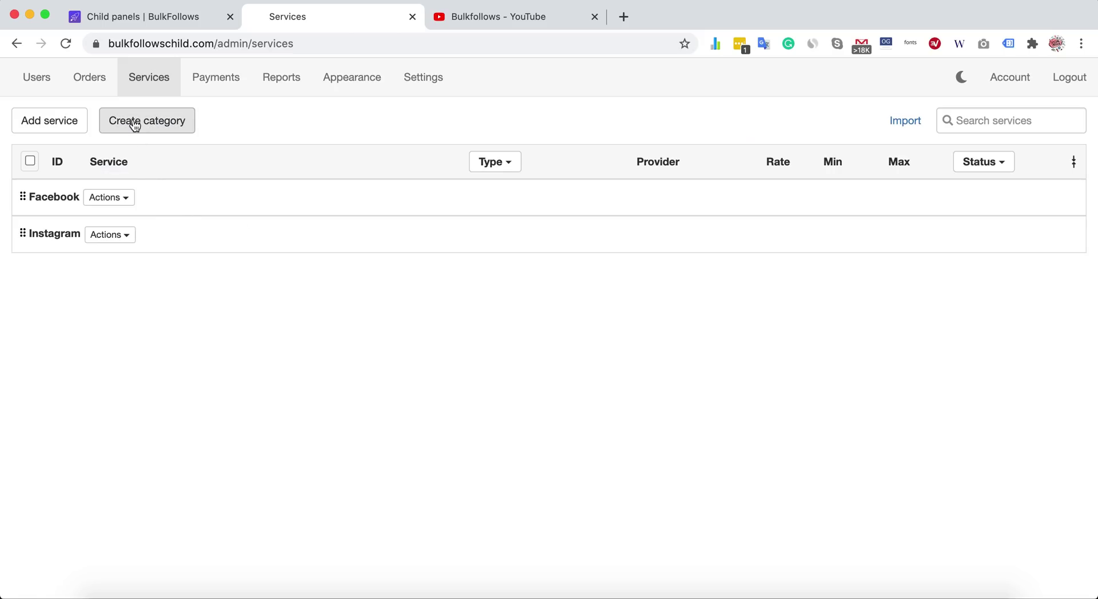
Start a new service named "Facebook - Page Likes" in the Facebook category
click(66, 130)
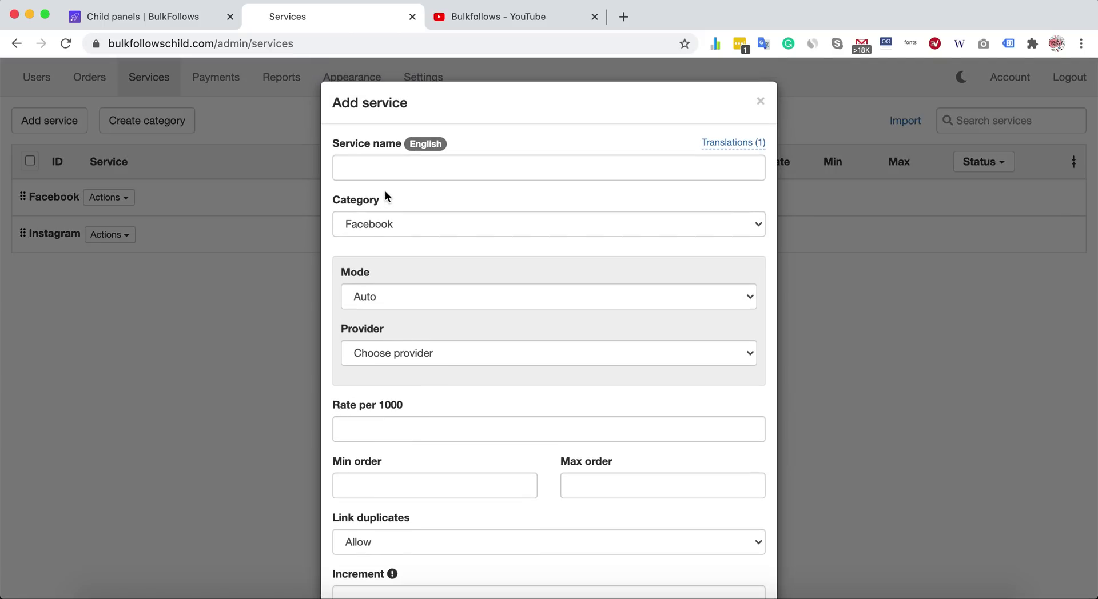
click(403, 171)
text(Facebook )
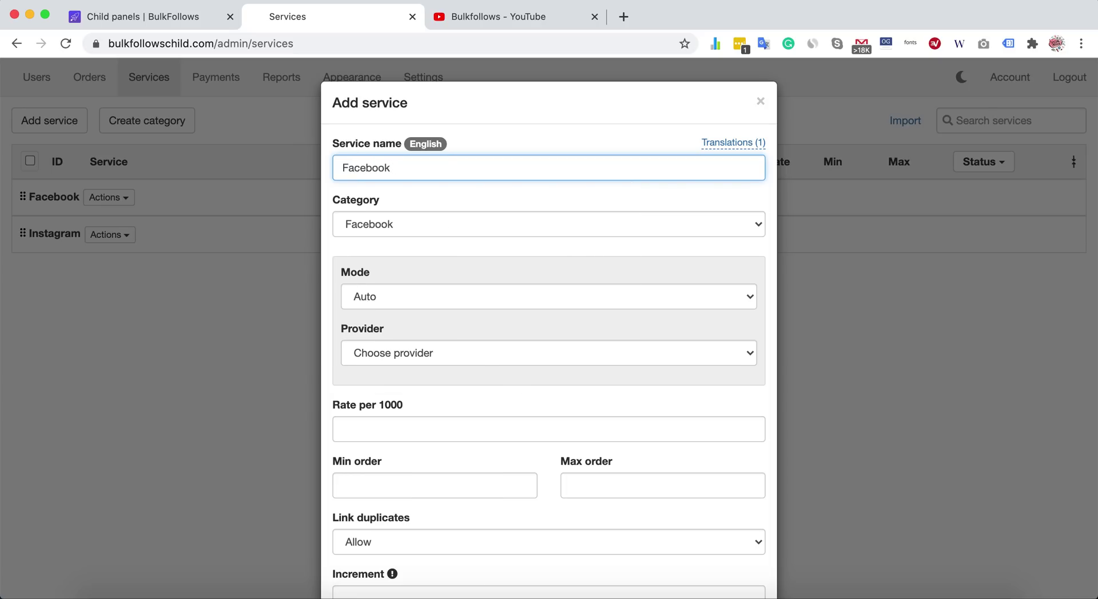
text(- Page)
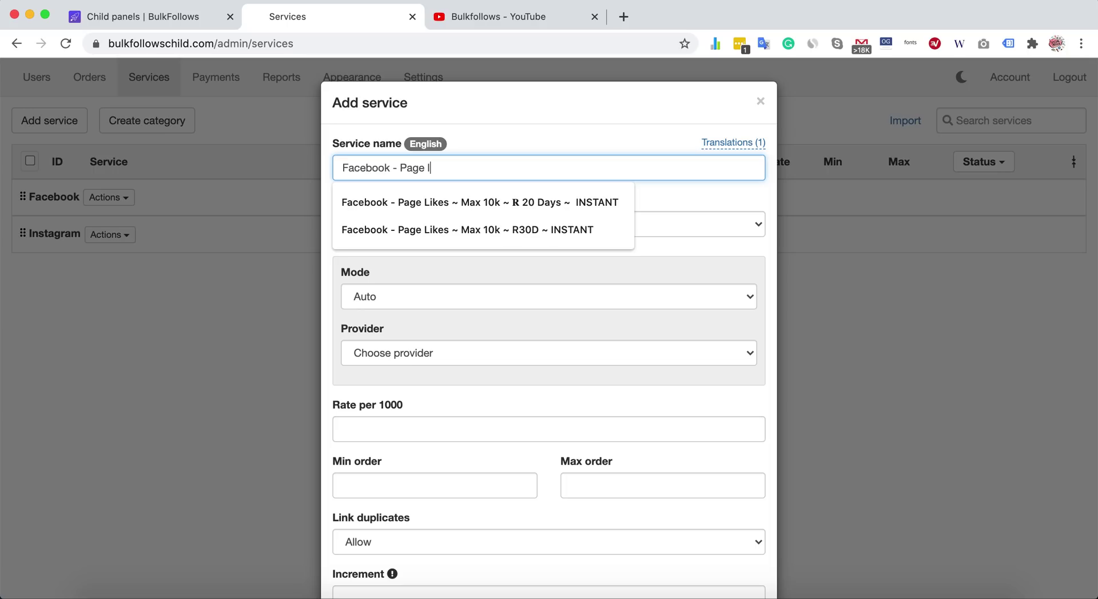
text( l)
key(BackSpace)
text(Likes)
click(434, 133)
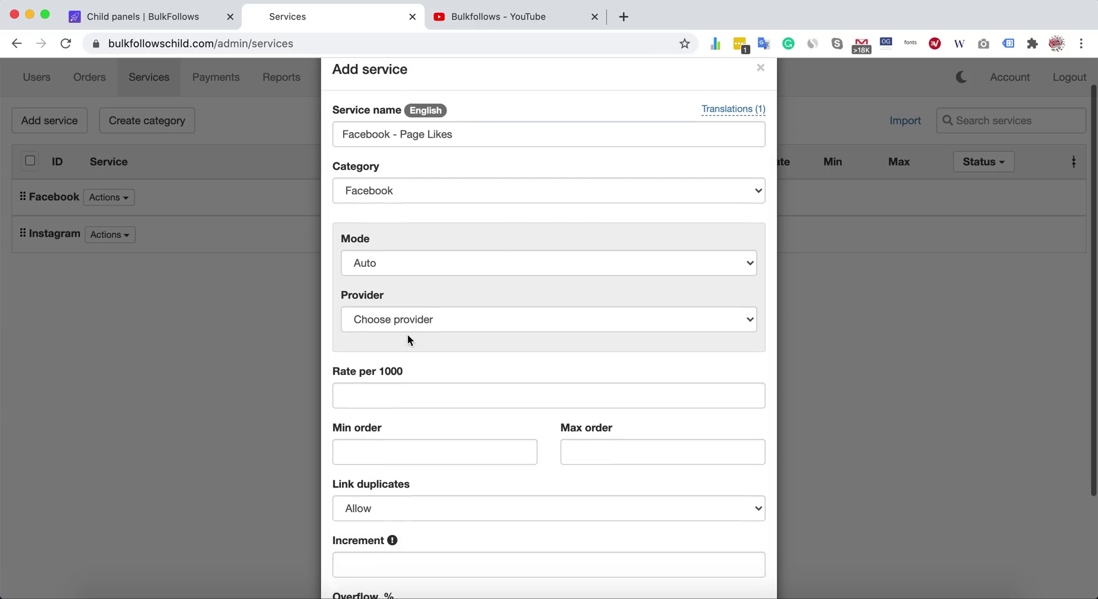
Link the new service to provider bulkfollows.com and its service 2971, Facebook - Page Likes, Max 5k, REFILL 30D, INSTANT
scroll(407, 334, down, 2)
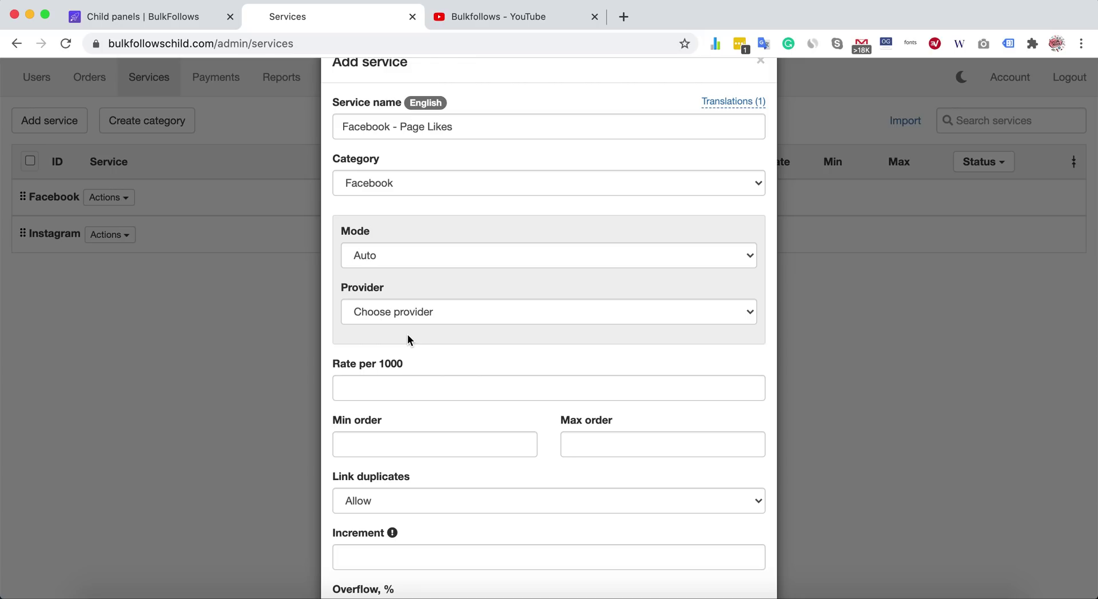
click(417, 312)
click(421, 326)
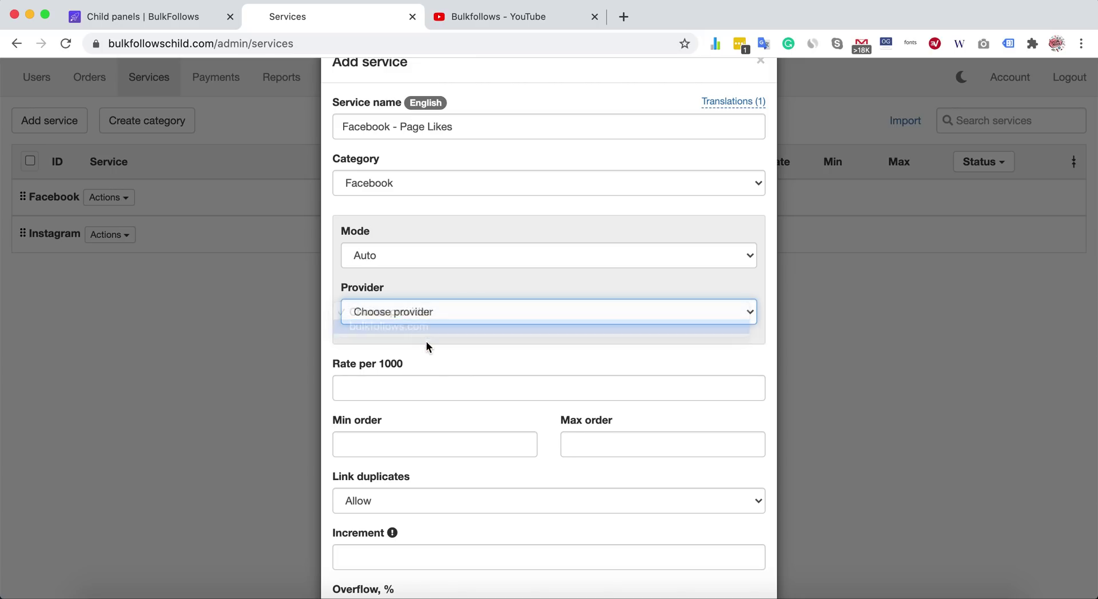
scroll(429, 355, down, 1)
click(426, 325)
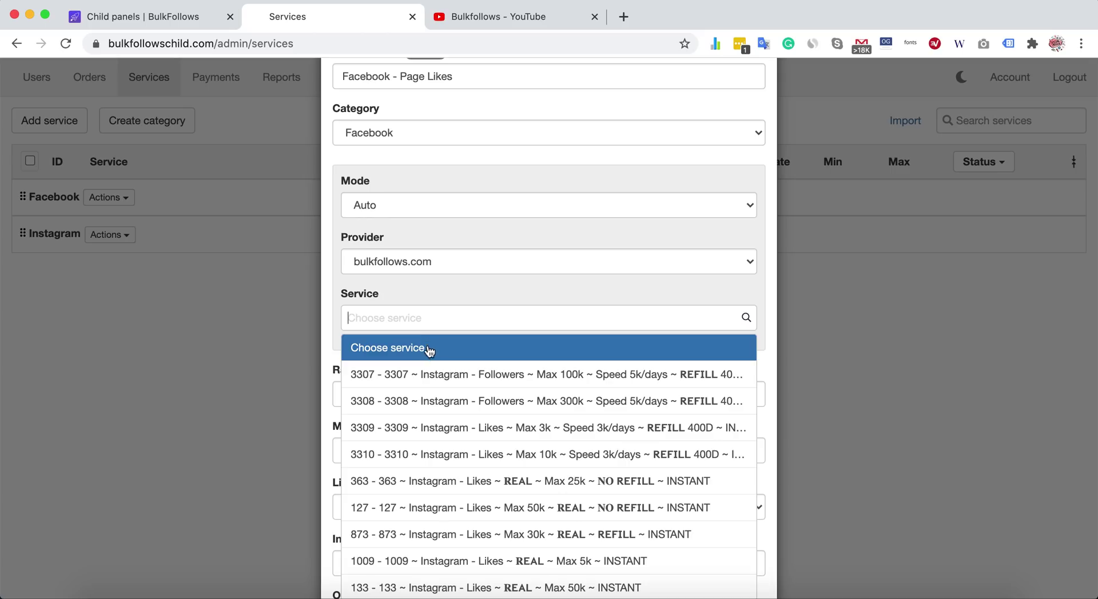
scroll(444, 452, down, 10)
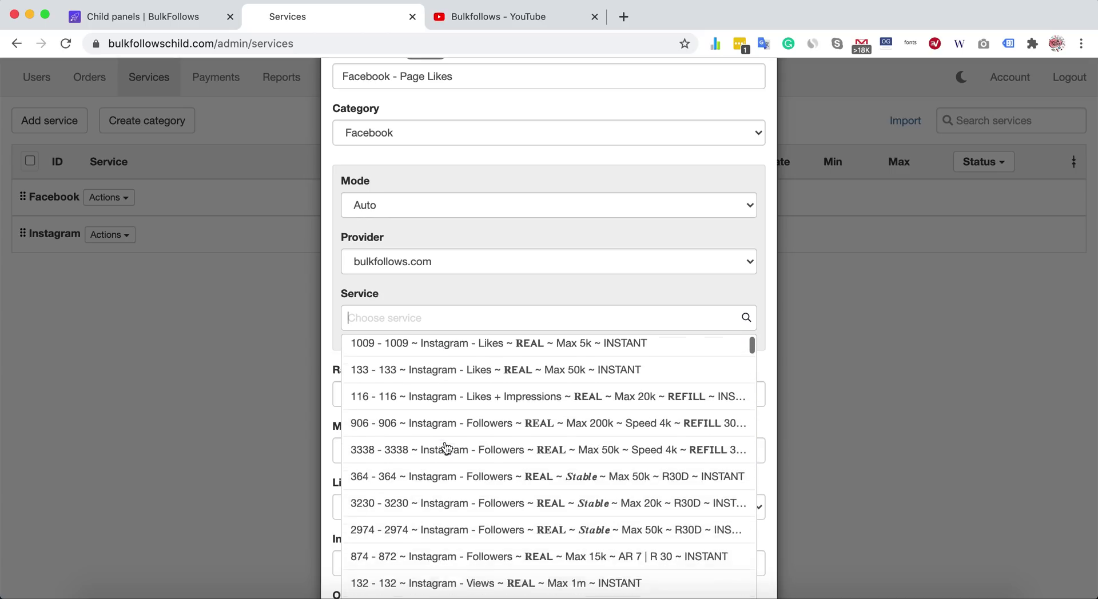
scroll(464, 195, down, 2)
scroll(466, 311, down, 3)
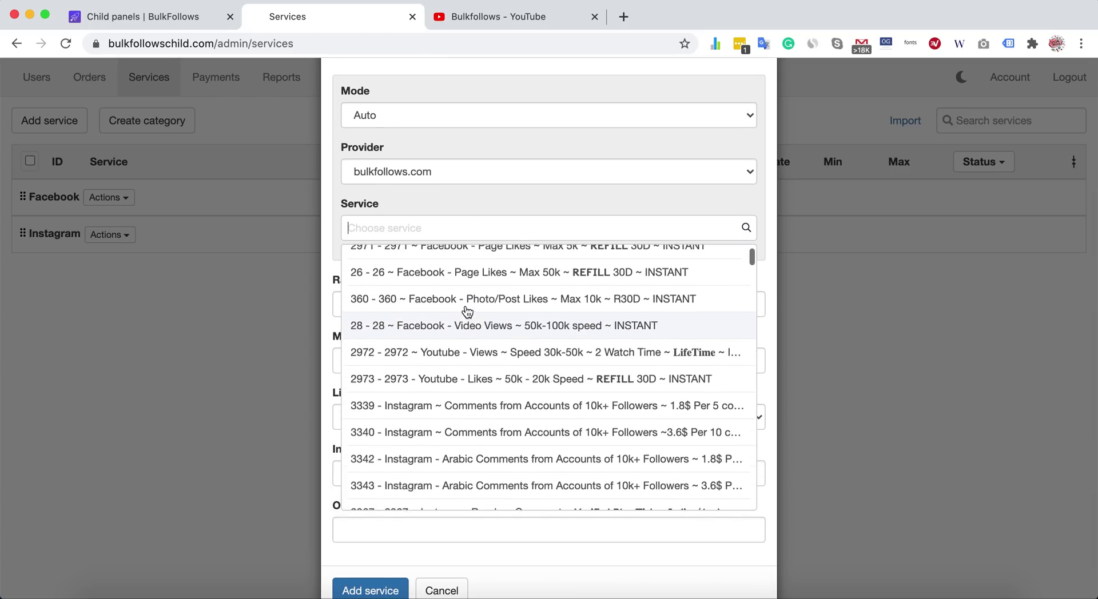
scroll(467, 315, up, 2)
click(467, 315)
scroll(470, 246, down, 2)
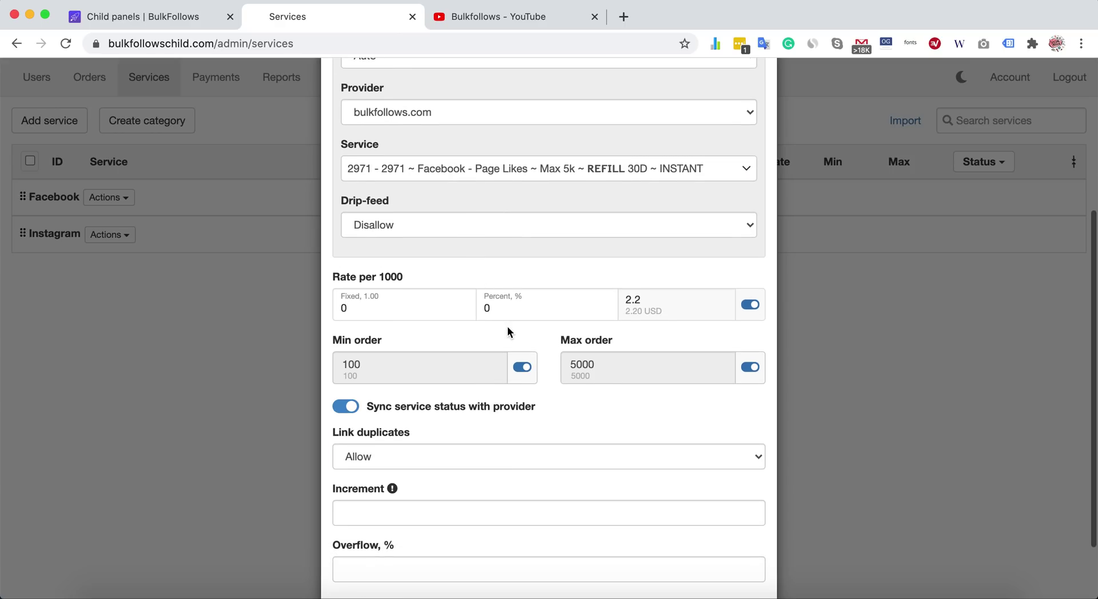
Raise the service's rate by 20 percent, with link duplicates set to Allow, and add the service
double_click(547, 309)
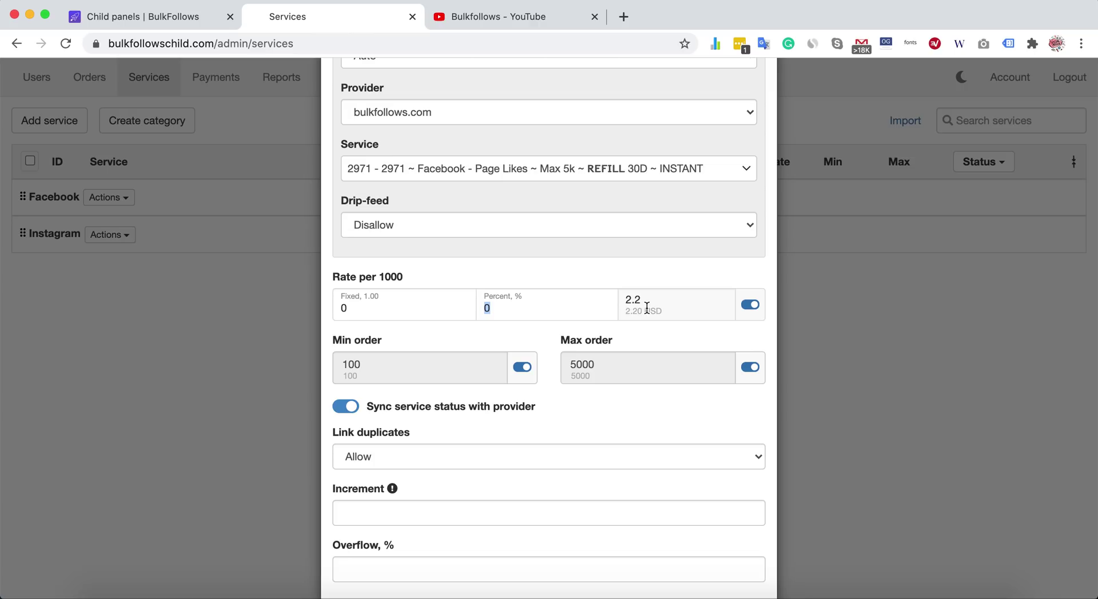
text(20)
scroll(469, 424, down, 3)
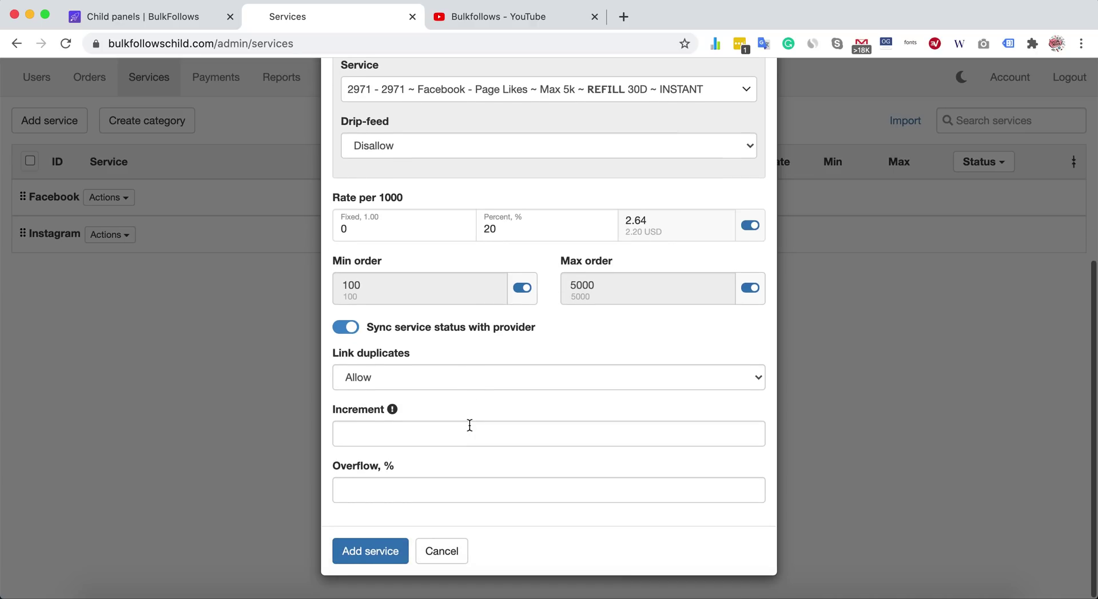
click(377, 382)
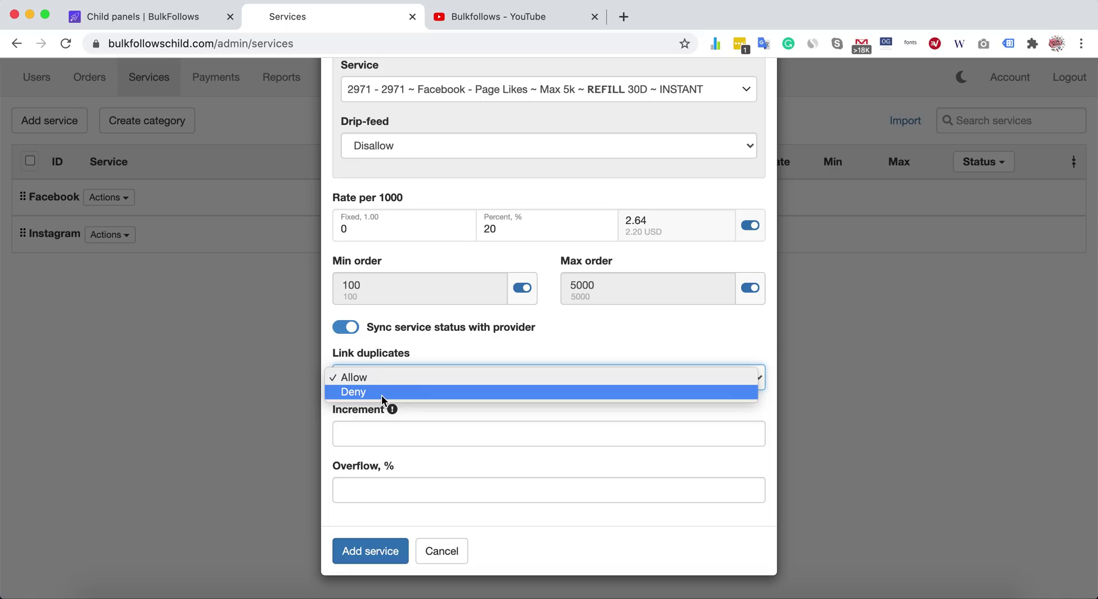
click(382, 394)
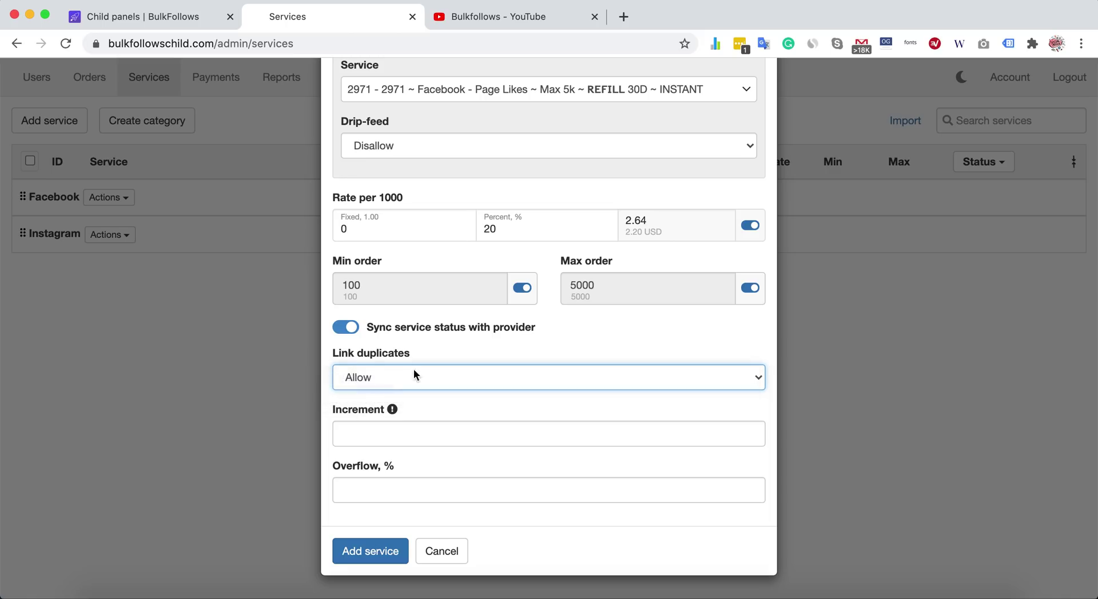
click(381, 552)
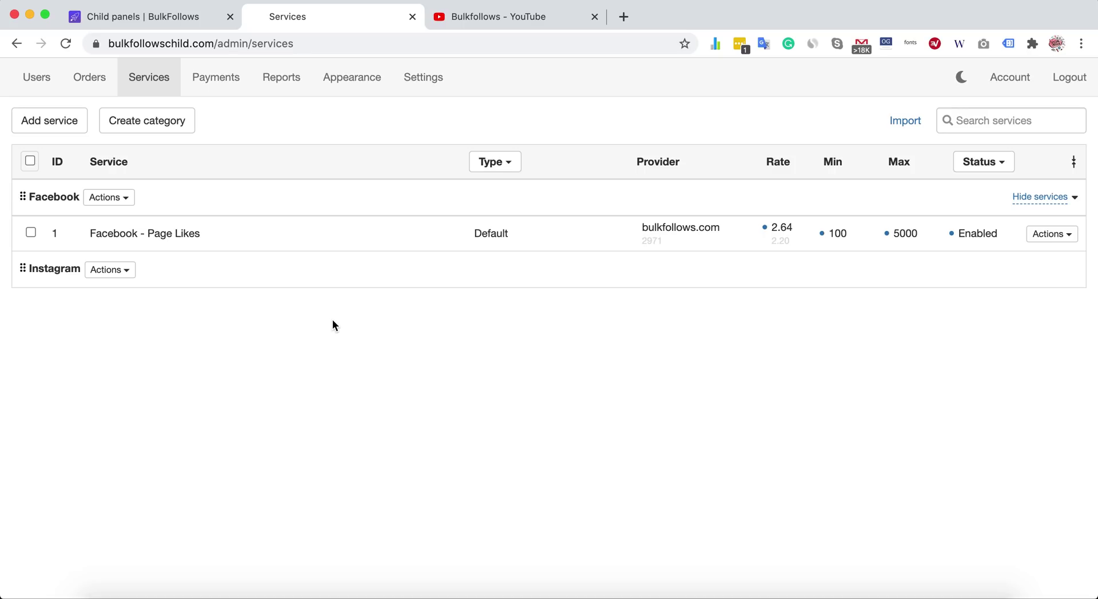
Start a service import and choose bulkfollows.com as its provider
click(899, 125)
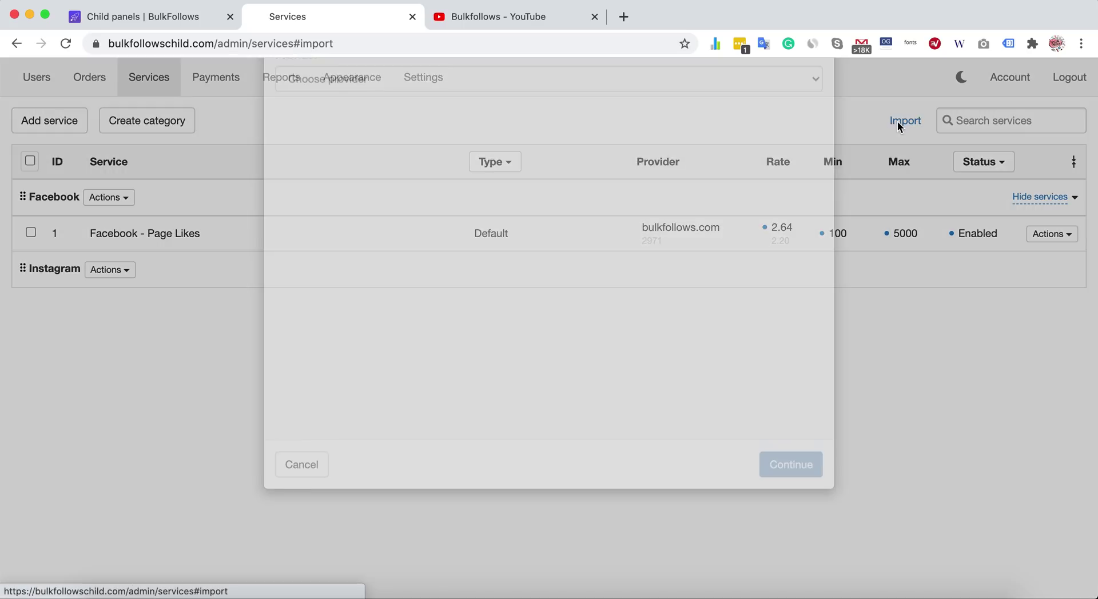
click(386, 171)
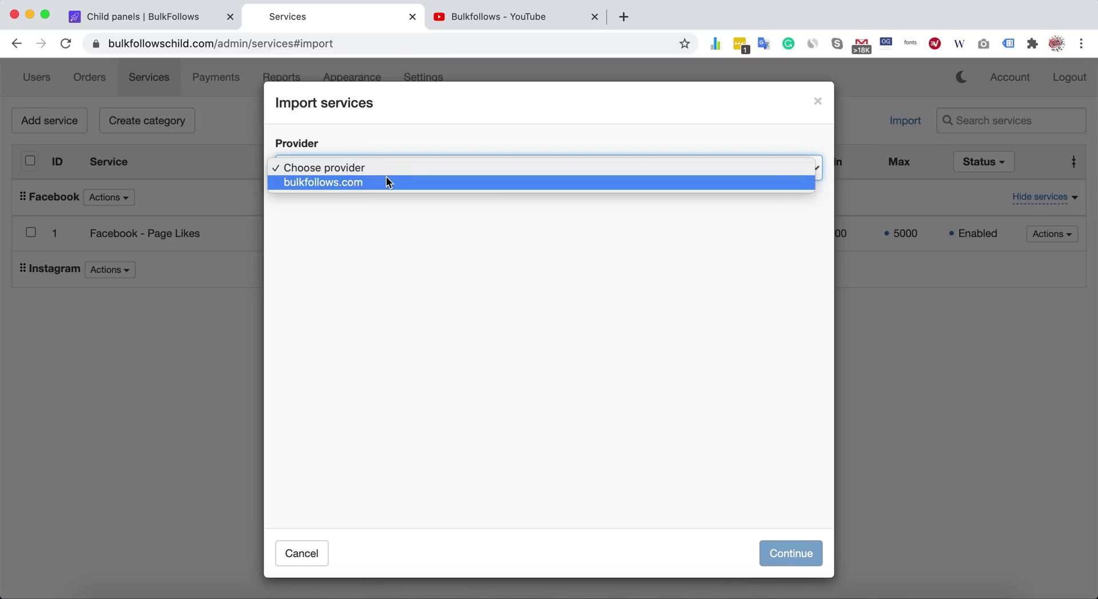
click(386, 180)
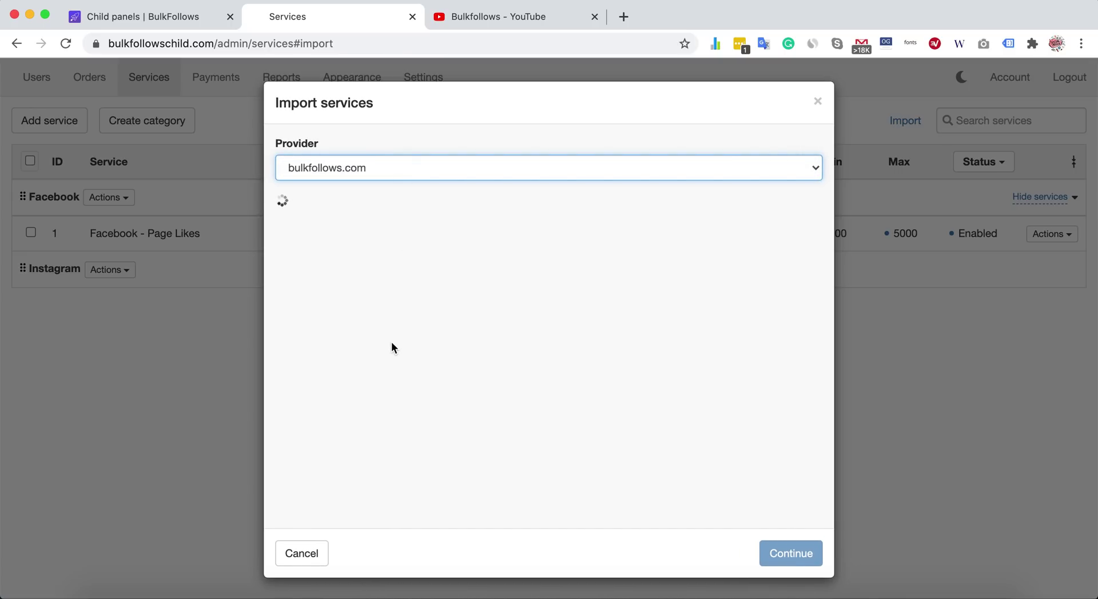
scroll(392, 348, down, 1)
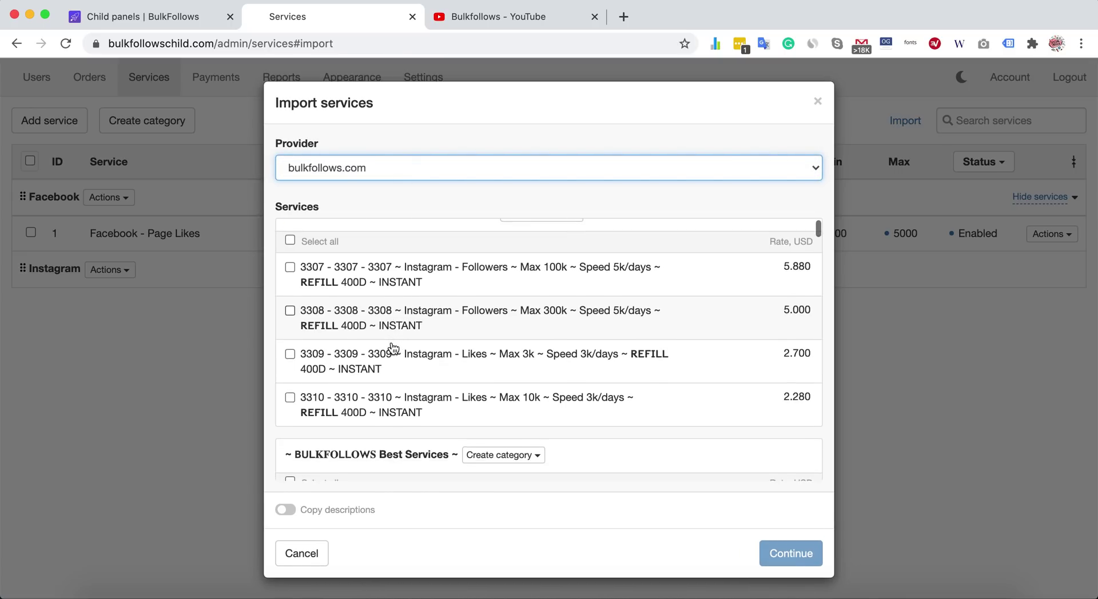
Select all services in the "Instagram Services ~ REFILL 400 Days" and "BULKFOLLOWS Best Services" categories for import
click(290, 239)
scroll(307, 355, down, 5)
click(290, 349)
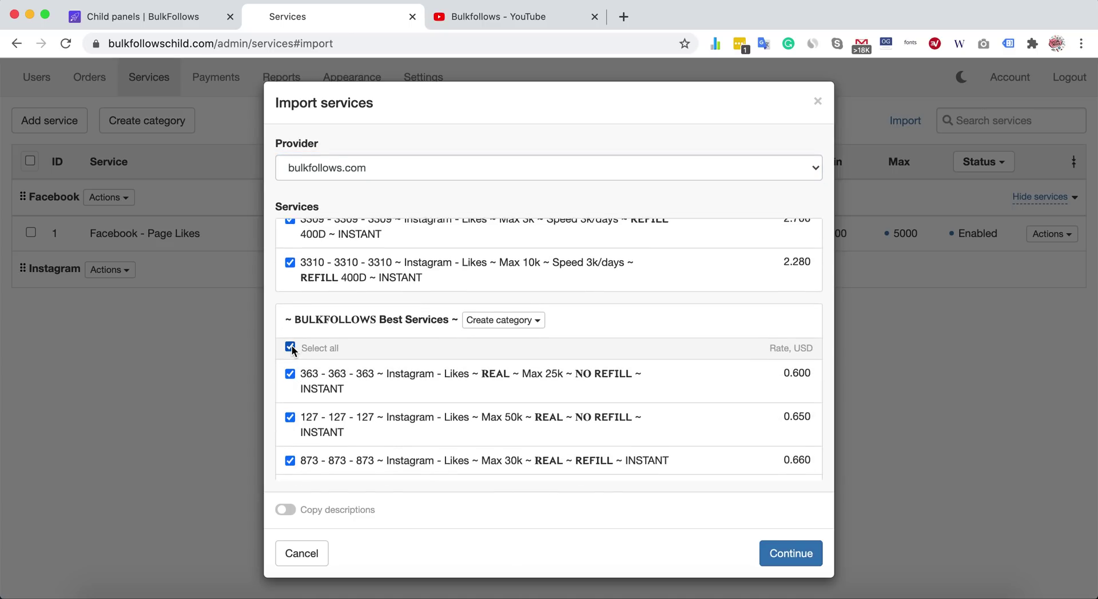
scroll(293, 401, down, 5)
scroll(309, 429, down, 20)
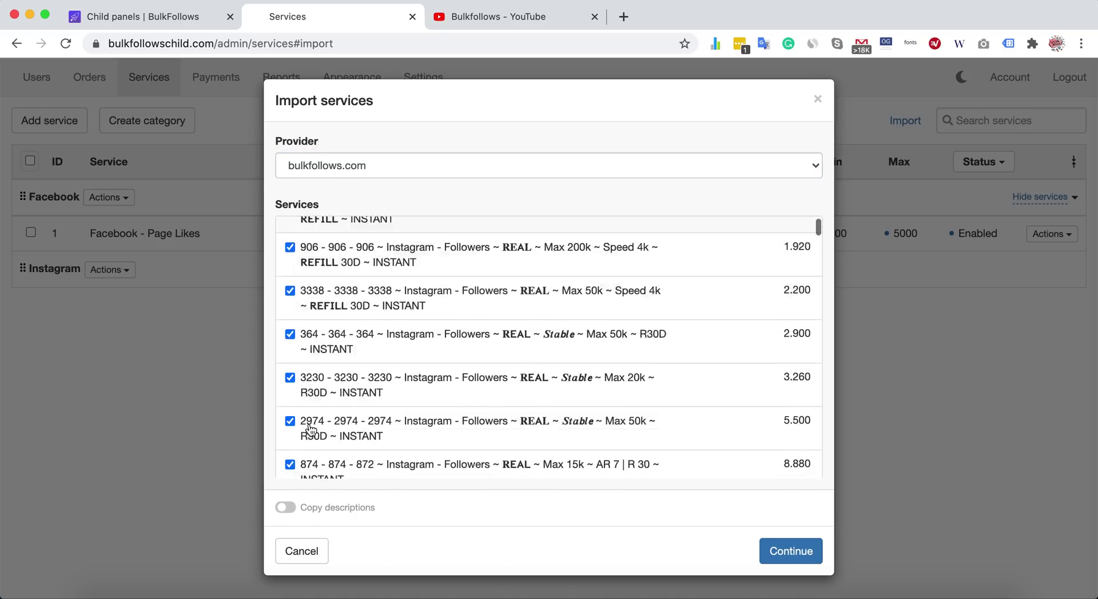
scroll(310, 429, down, 10)
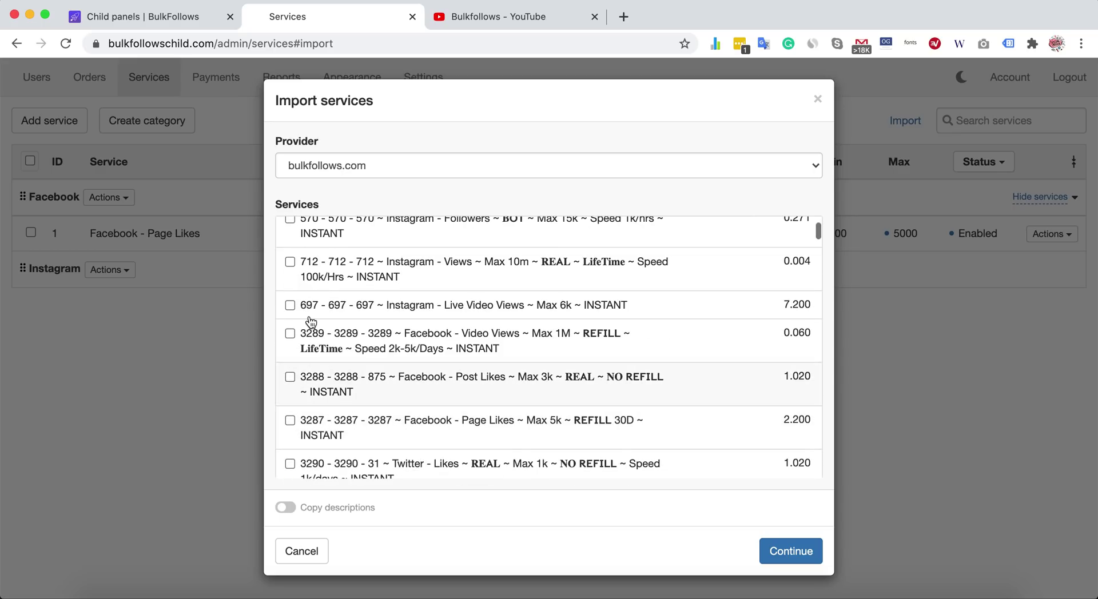
scroll(311, 318, up, 3)
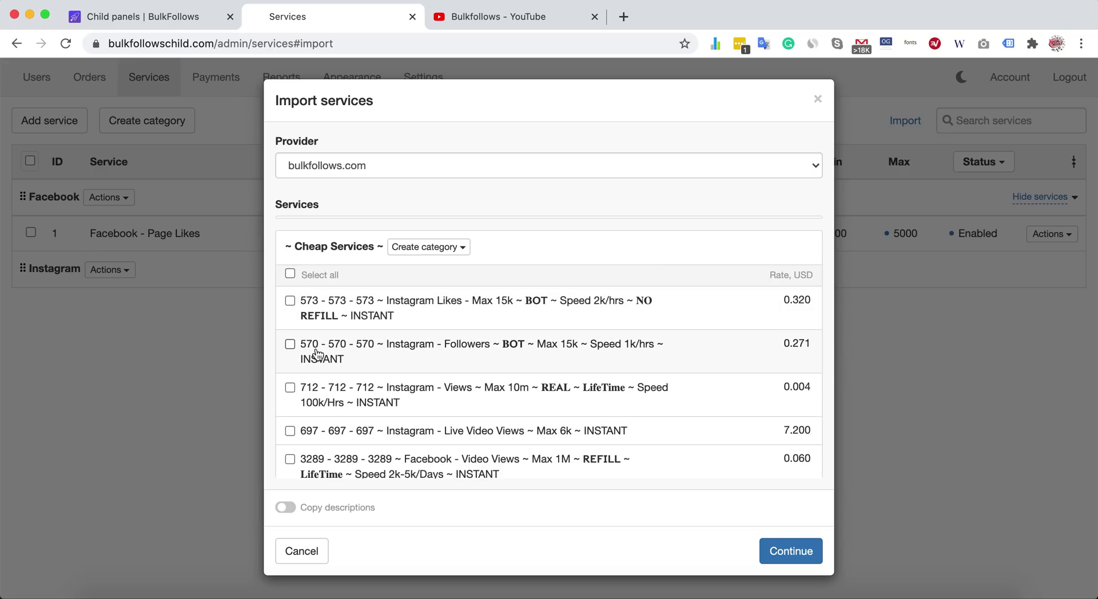
Toggle the copying of service descriptions and proceed to the rate settings for the selected services
click(288, 509)
click(292, 509)
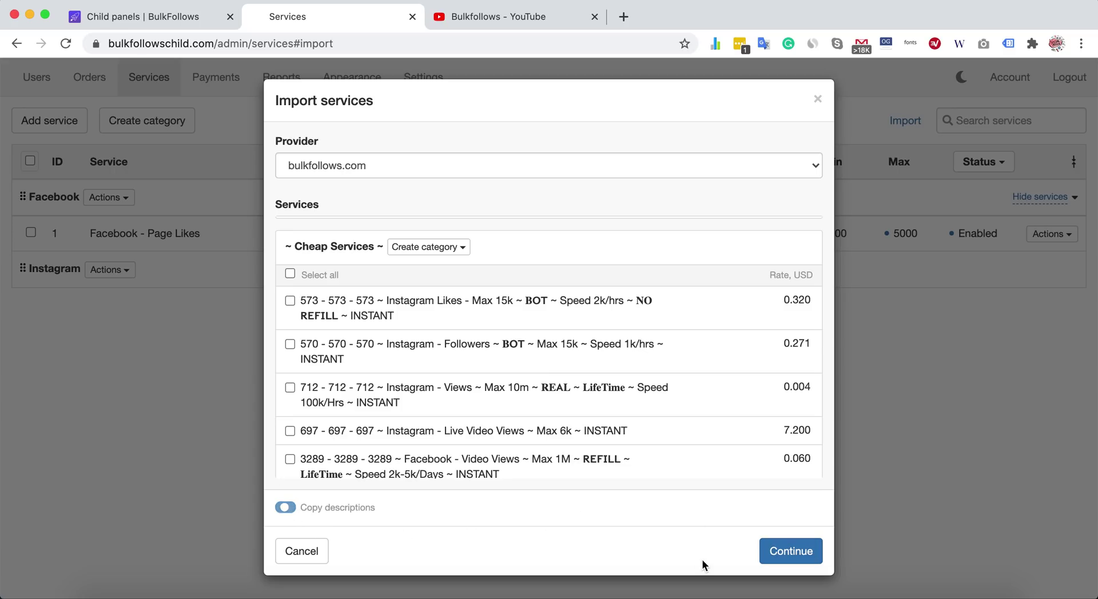
click(792, 552)
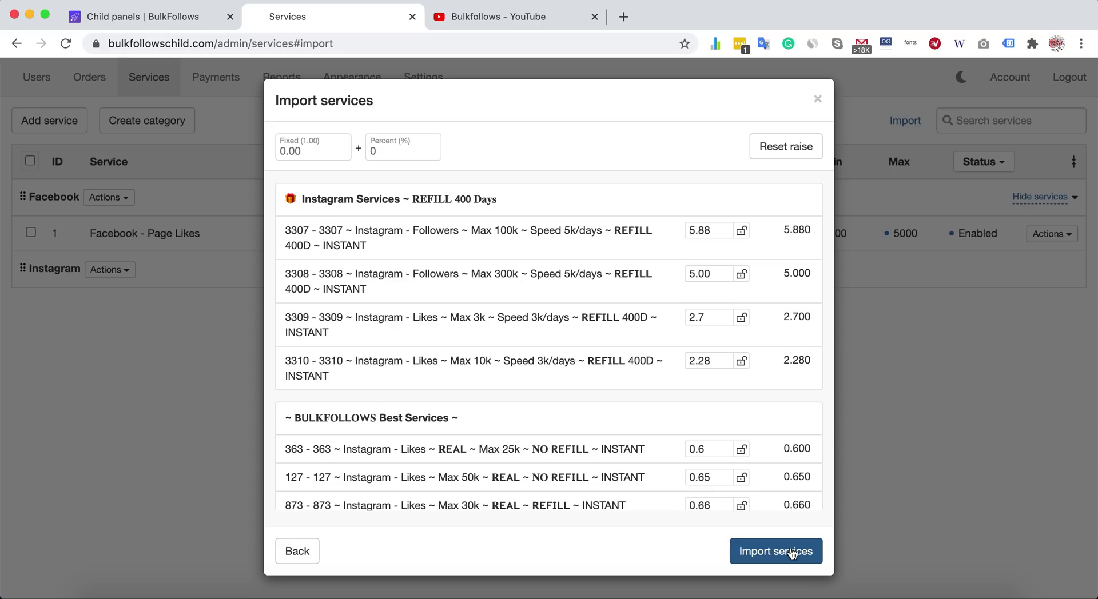
Set the percentage raise on the rates of all services being imported to 30
click(389, 153)
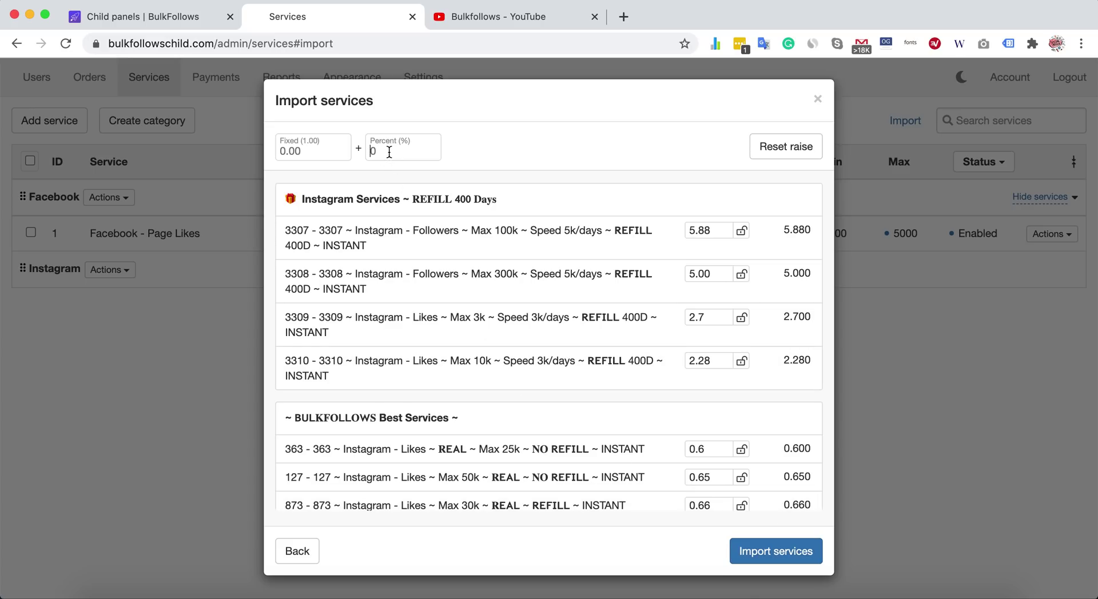
key(BackSpace)
text(20)
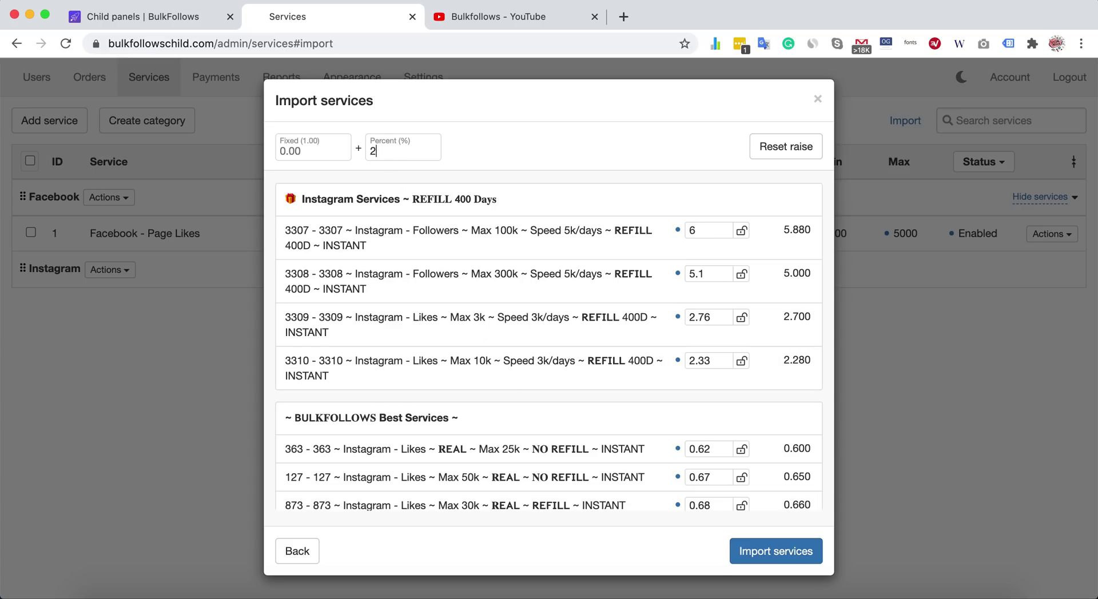
double_click(399, 149)
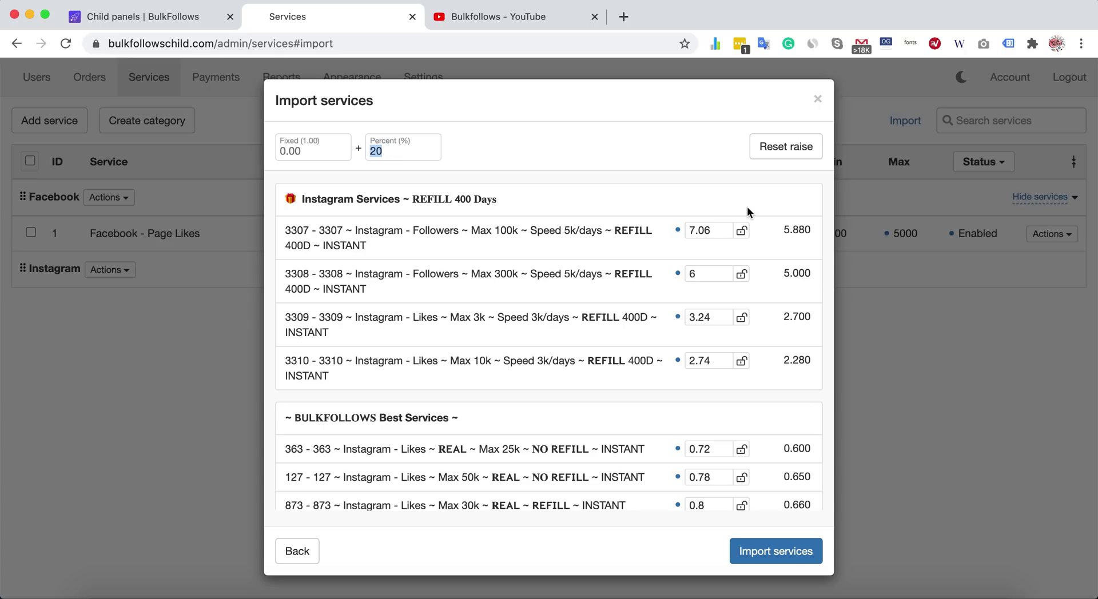
text(30)
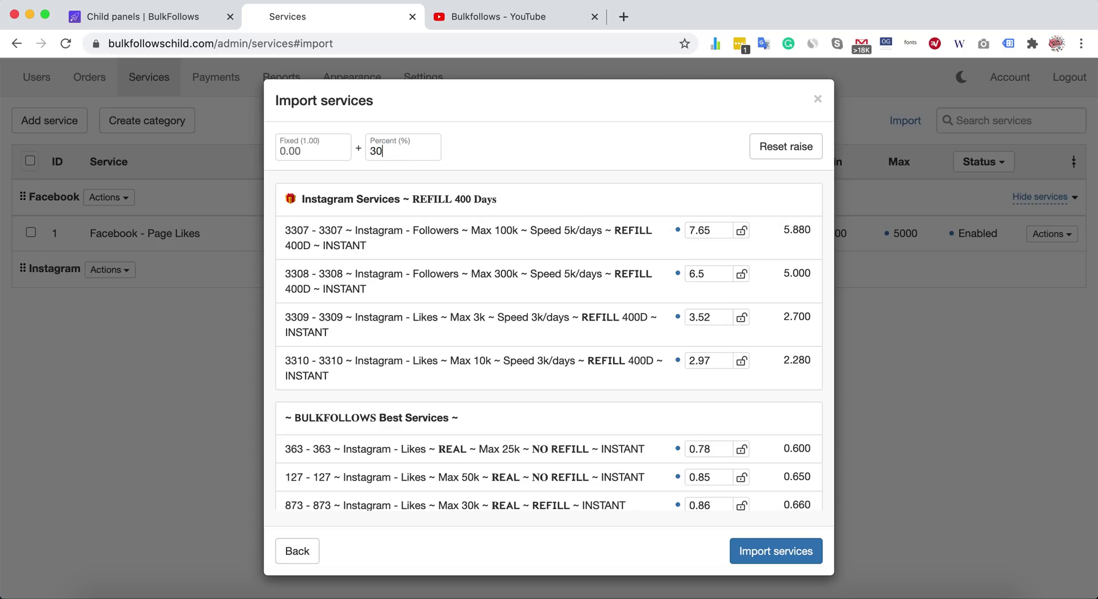
Set the percentage raise to 0 and the fixed raise to 1 for all services being imported
double_click(398, 153)
text(0)
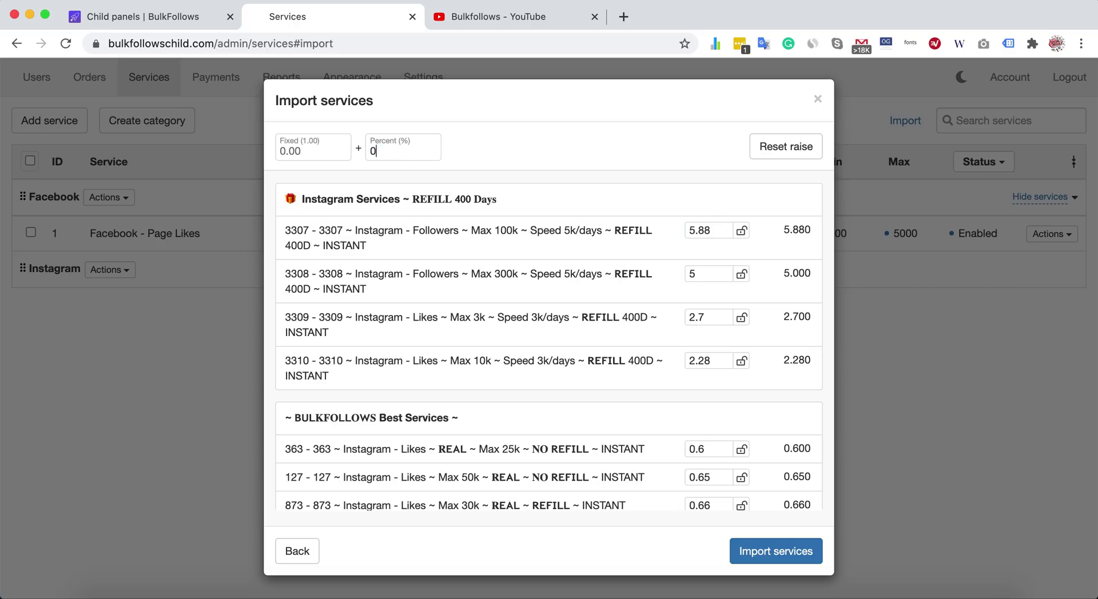
double_click(318, 151)
text(1)
key(BackSpace)
text(0)
key(BackSpace)
text(1)
scroll(673, 441, down, 10)
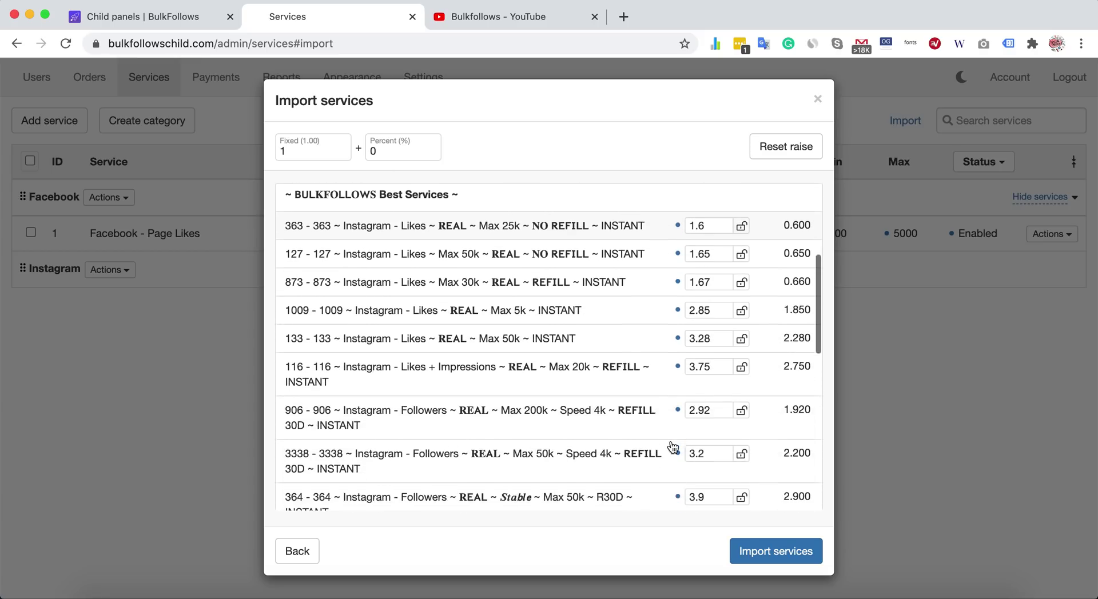
scroll(673, 447, up, 10)
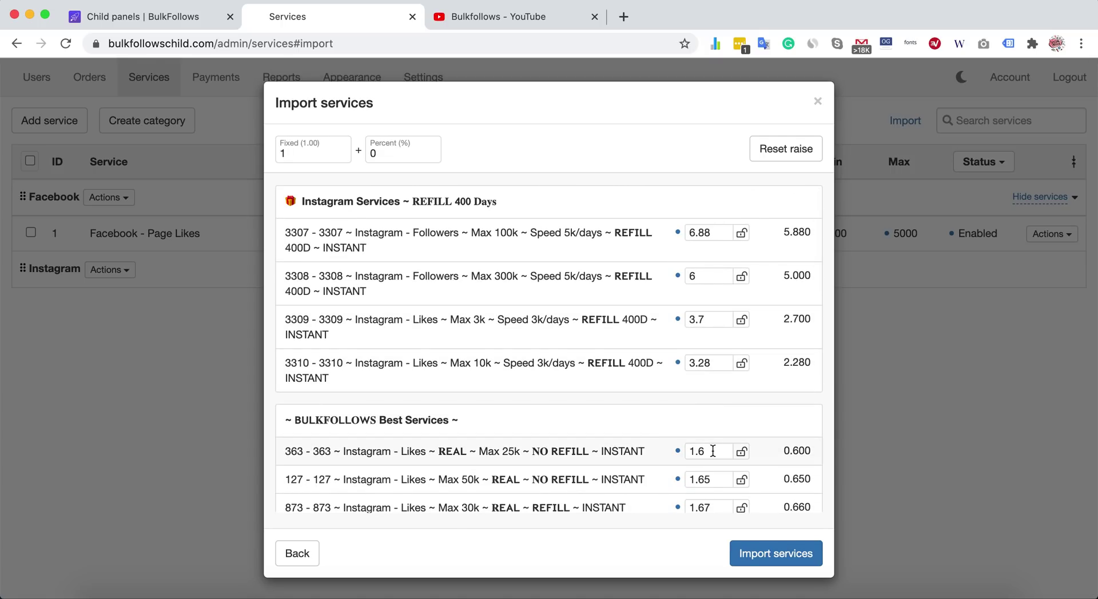
Set the fixed raise to 0 and the percentage raise to 20, and import the selected services
key(BackSpace)
text(0)
click(407, 160)
key(BackSpace)
text(20)
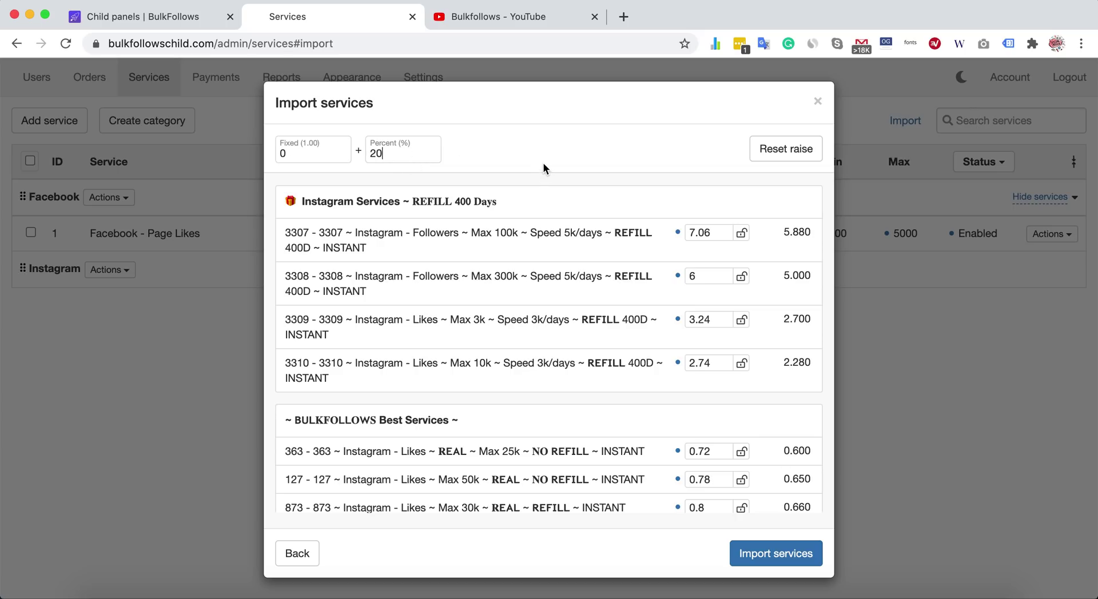
click(771, 562)
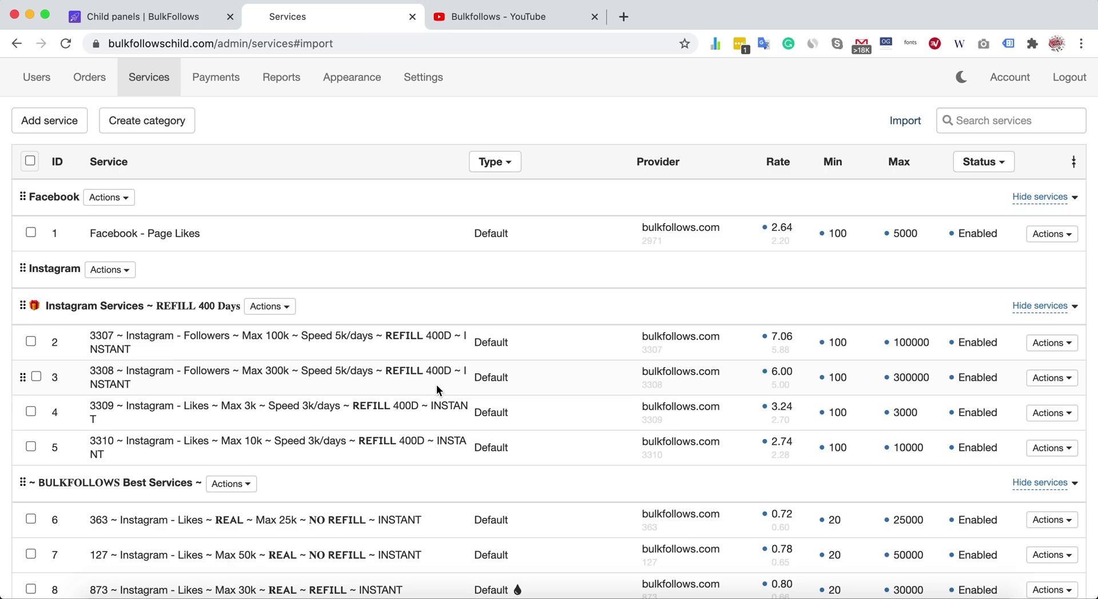
Look over the imported services, and open the orders overview and the users overview of the child panel
scroll(437, 389, down, 3)
scroll(437, 389, up, 3)
click(86, 84)
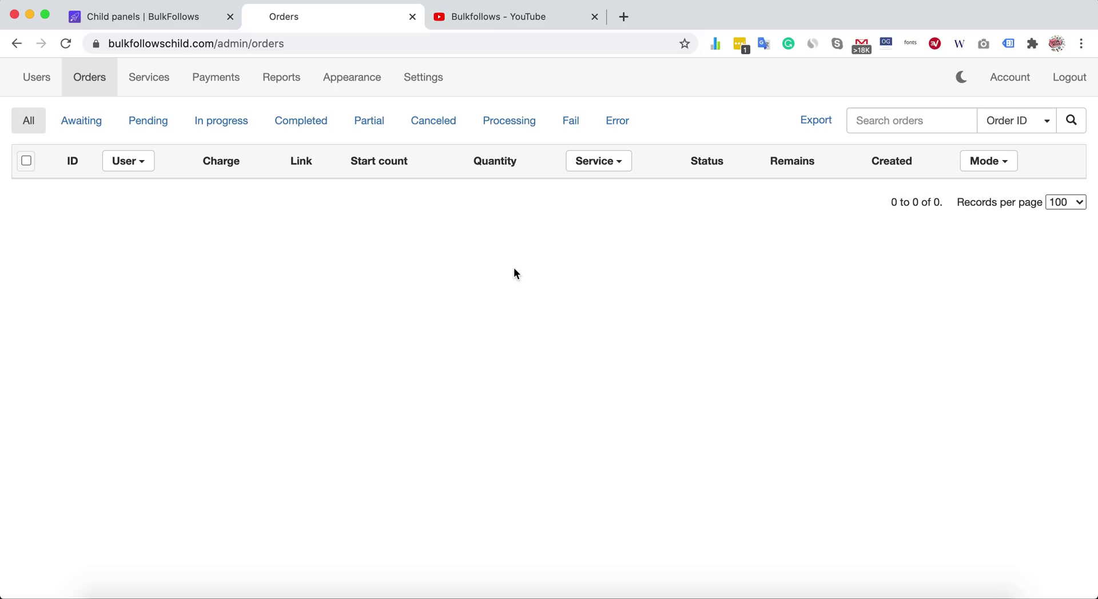
click(36, 89)
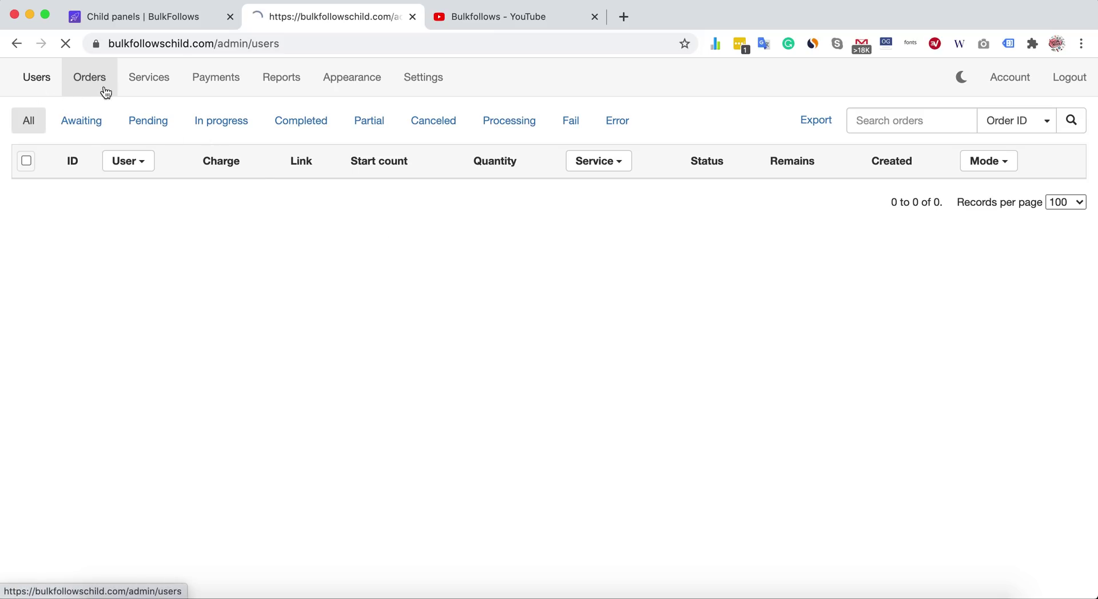